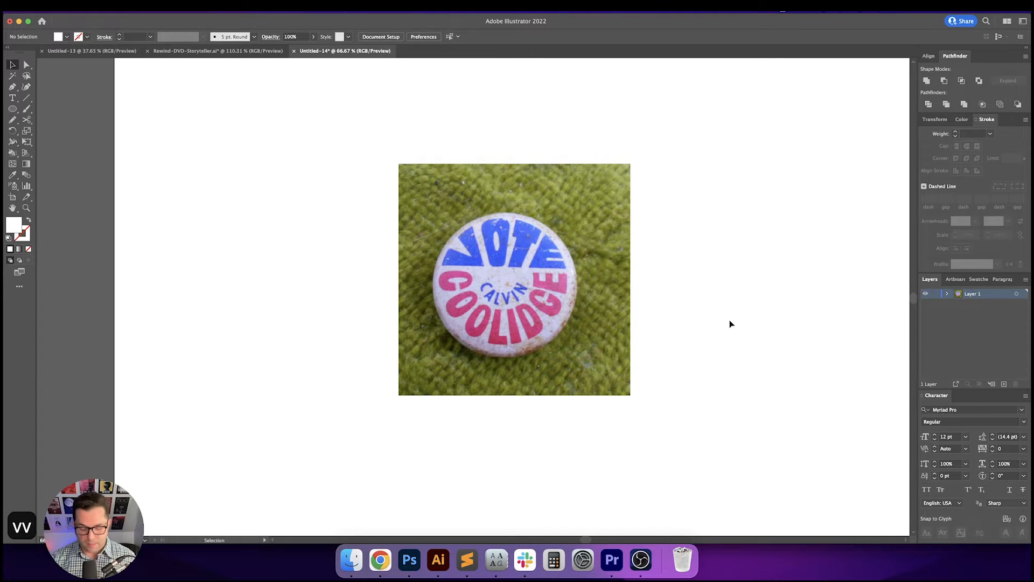
- Zoom in on the Vote Calvin Coolidge button photo and select the placed image
{"action": "key", "text": "super+equal"}
{"action": "key", "text": "space"}
{"action": "left_click_drag", "start_coordinate": [751, 321], "coordinate": [729, 339]}
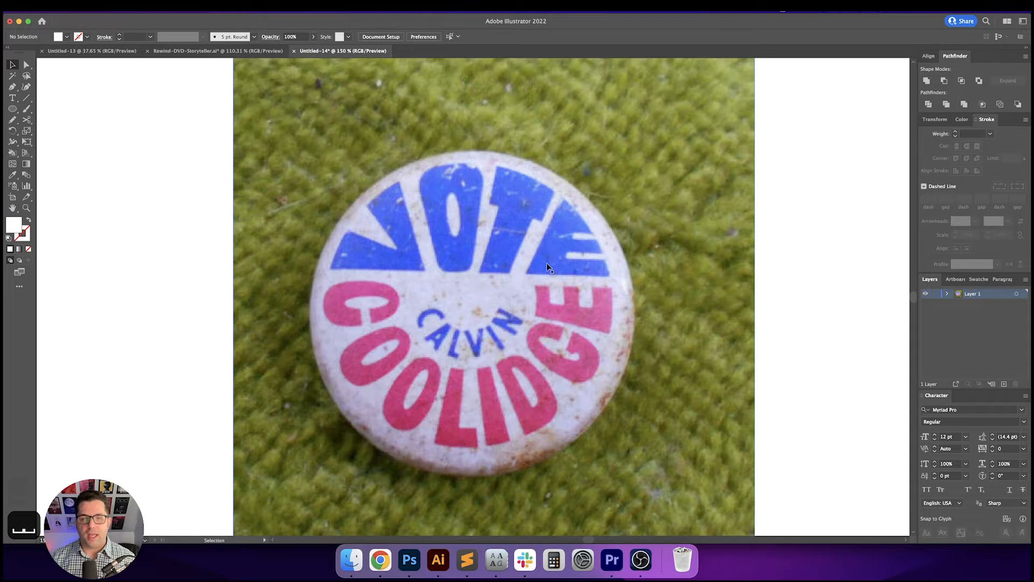
{"action": "left_click", "coordinate": [548, 261]}
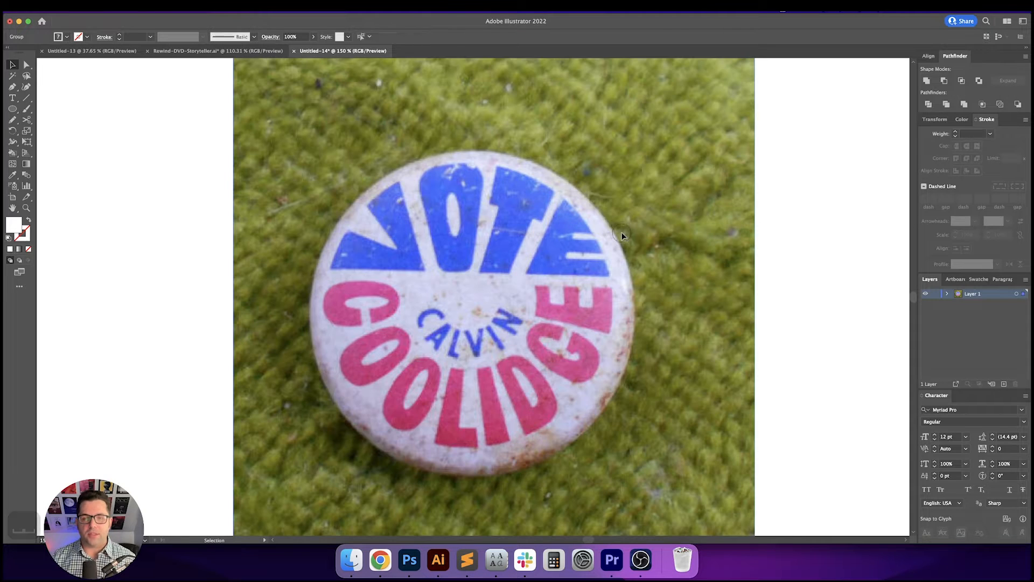
{"action": "key", "text": "super+equal"}
{"action": "key", "text": "space"}
{"action": "left_click_drag", "start_coordinate": [678, 230], "coordinate": [692, 230]}
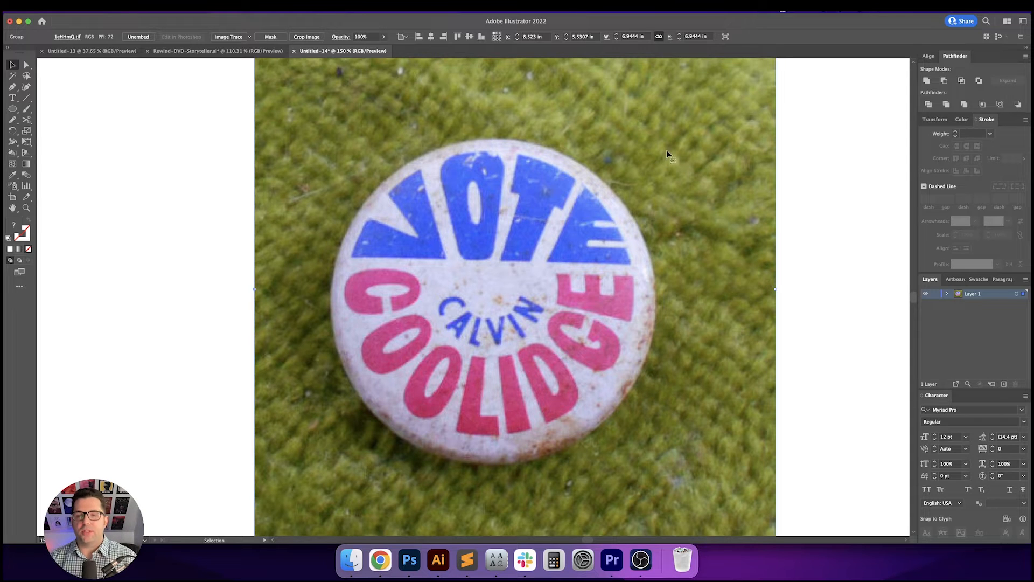
{"action": "left_click", "coordinate": [815, 181]}
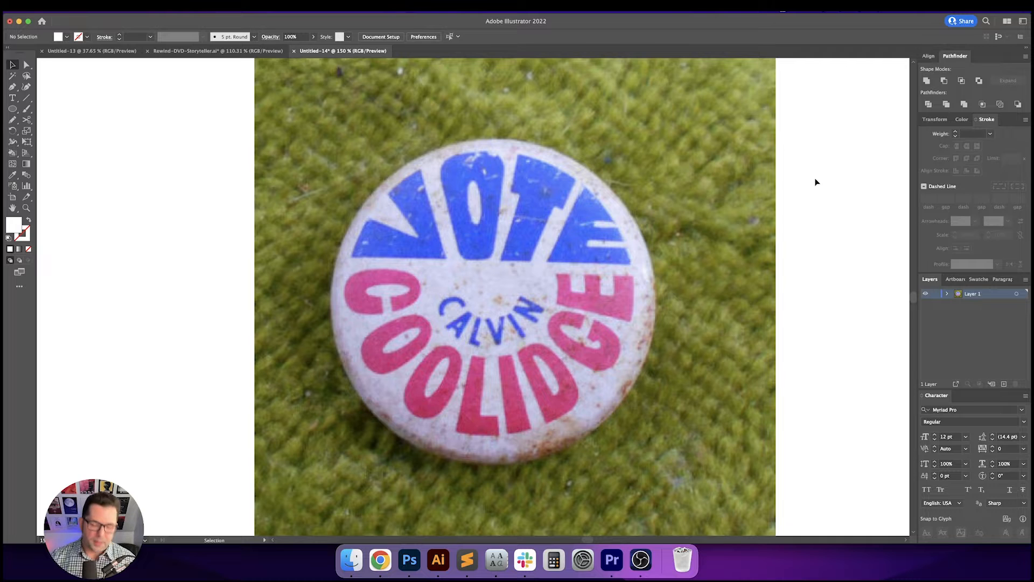
{"action": "key", "text": "v"}
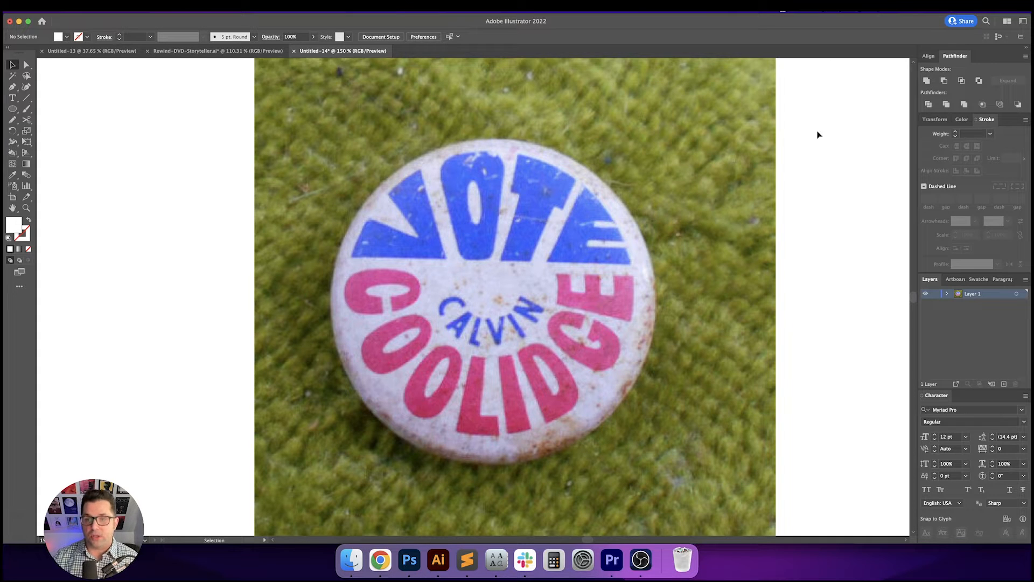
{"action": "left_click", "coordinate": [642, 79]}
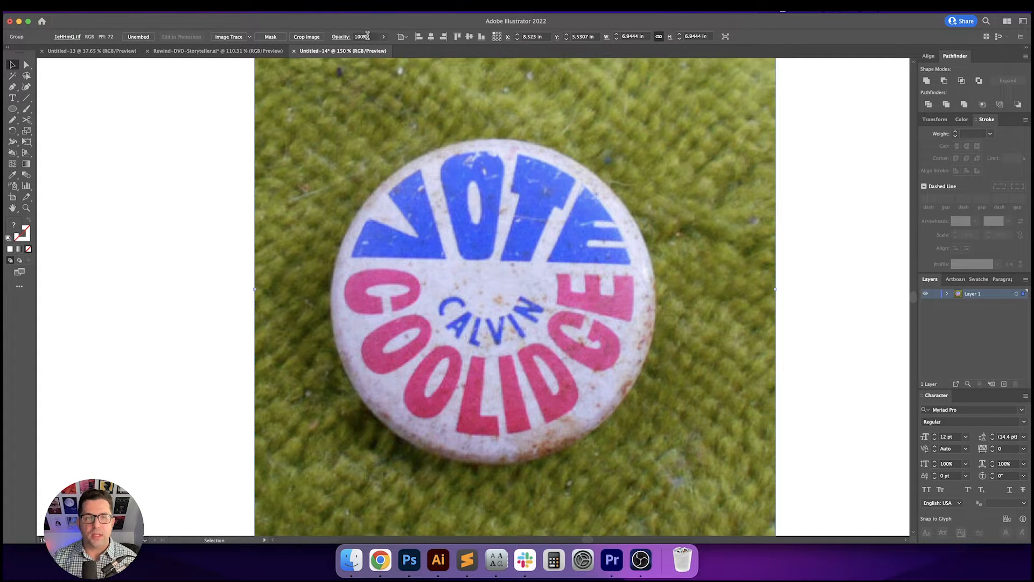
- Lower the photo's opacity so it serves as a faded tracing template
{"action": "left_click", "coordinate": [368, 36]}
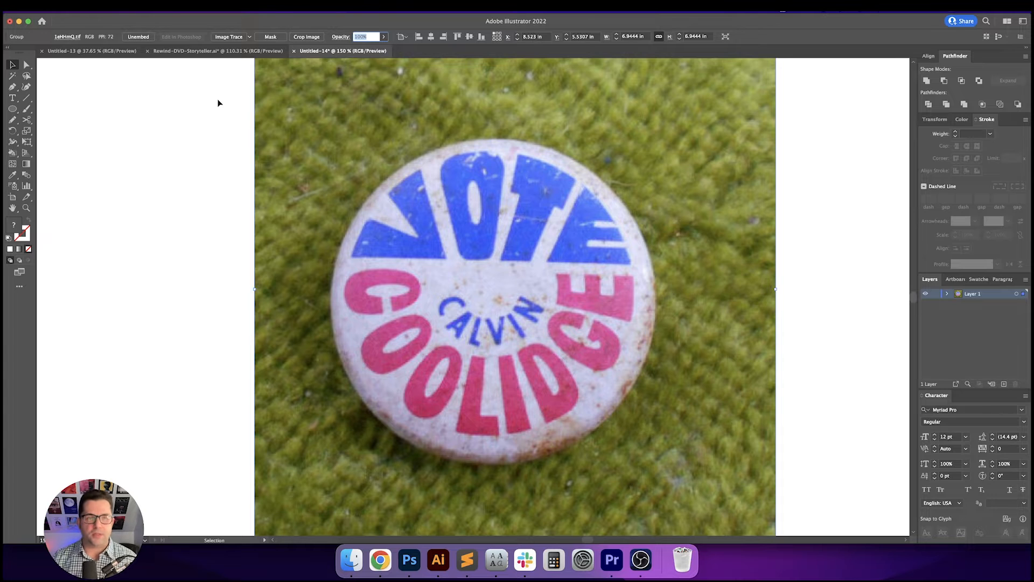
{"action": "left_click_drag", "start_coordinate": [219, 101], "coordinate": [305, 144]}
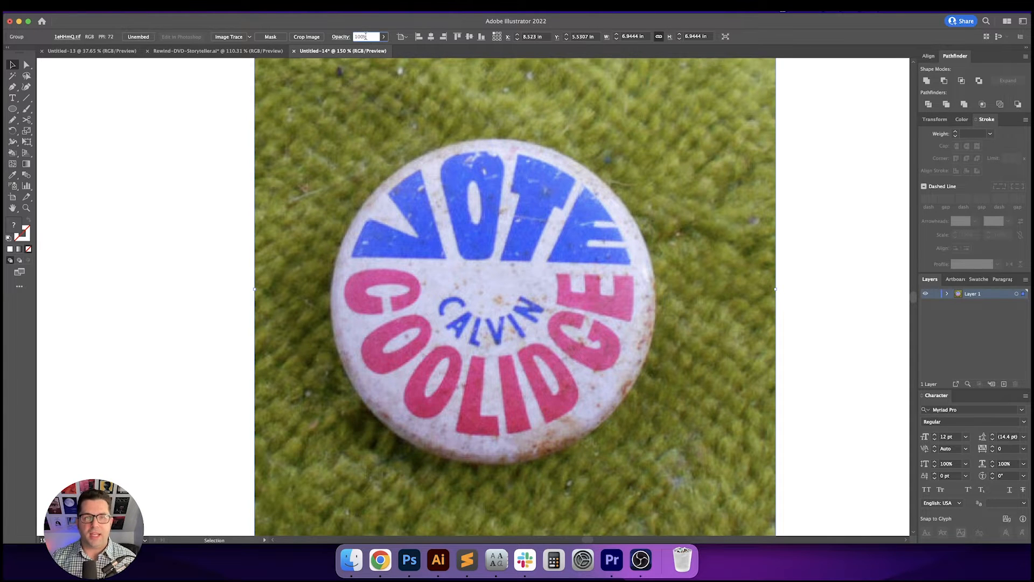
{"action": "key", "text": "shift+Down"}
{"action": "key", "text": "shift+Down"}
{"action": "key", "text": "shift+Down"}
{"action": "key", "text": "shift+Down"}
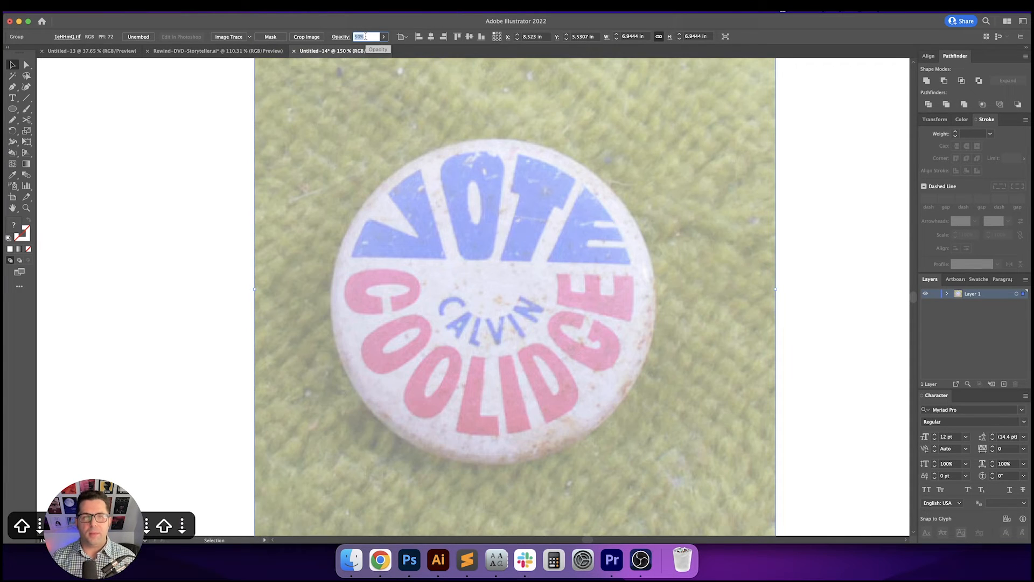
{"action": "key", "text": "Return"}
- Lock the faded photo so it cannot be selected while tracing
{"action": "key", "text": "super+2"}
{"action": "left_click", "coordinate": [509, 292], "text": "super"}
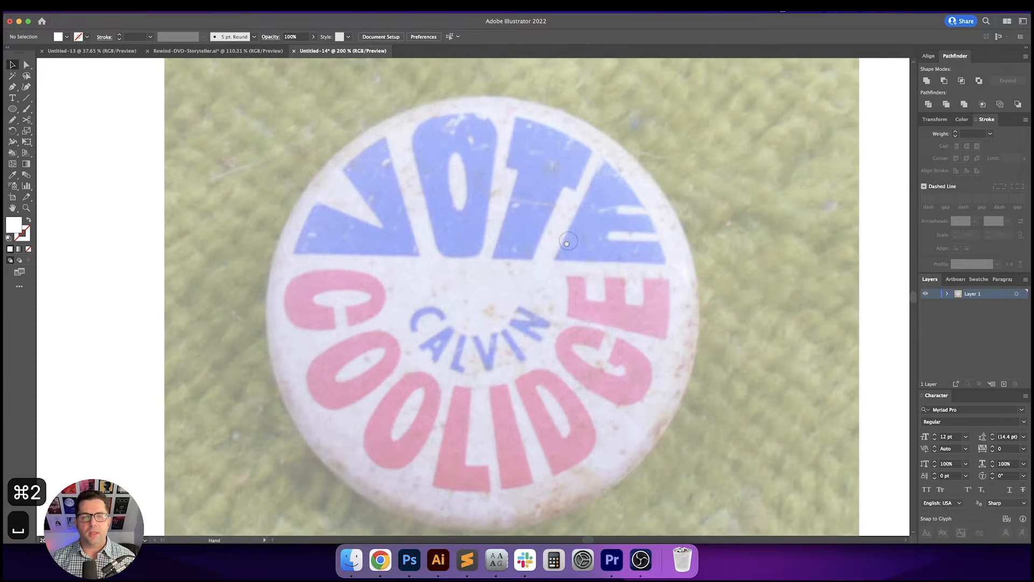
{"action": "left_click_drag", "start_coordinate": [567, 243], "coordinate": [548, 283]}
- Choose the Pen tool and set no fill with a black 1 pt stroke
{"action": "key", "text": "p"}
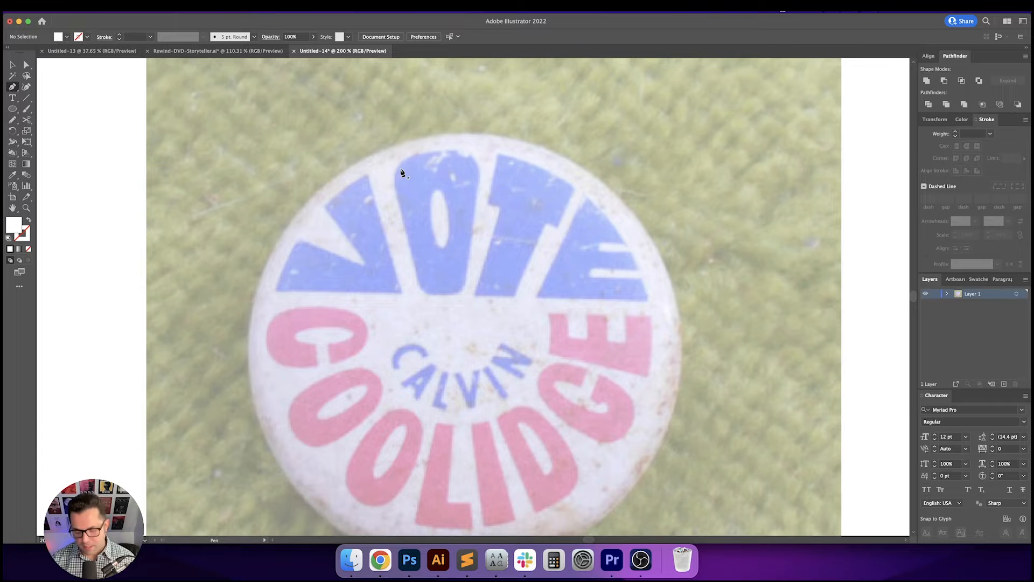
{"action": "key", "text": "shift+x"}
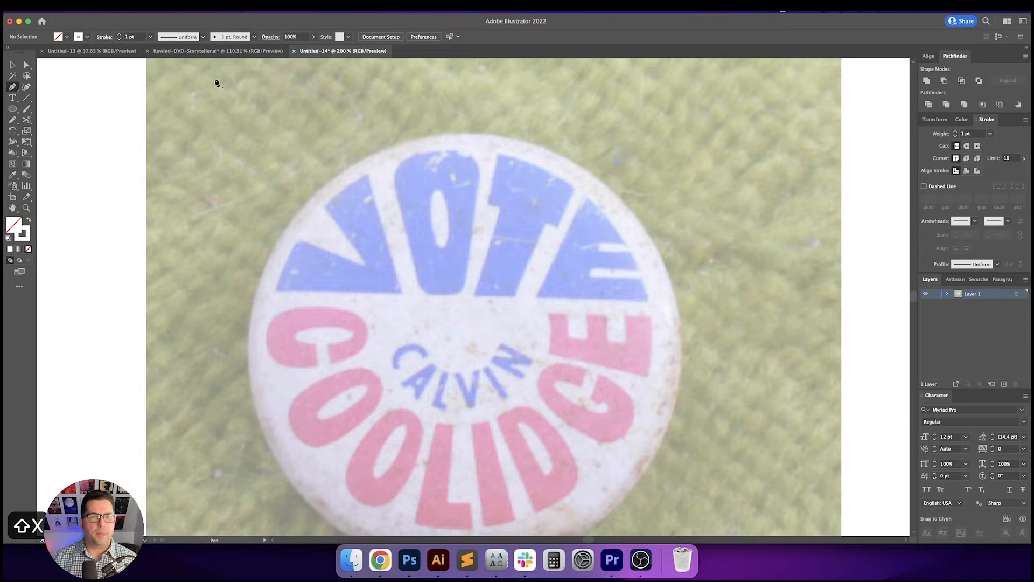
{"action": "left_click", "coordinate": [79, 36]}
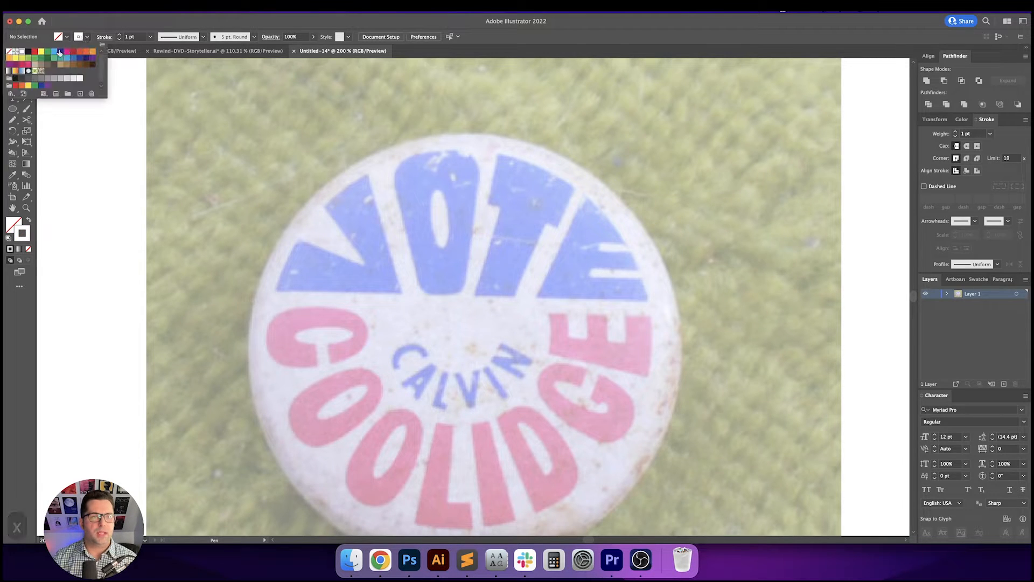
{"action": "left_click", "coordinate": [28, 52]}
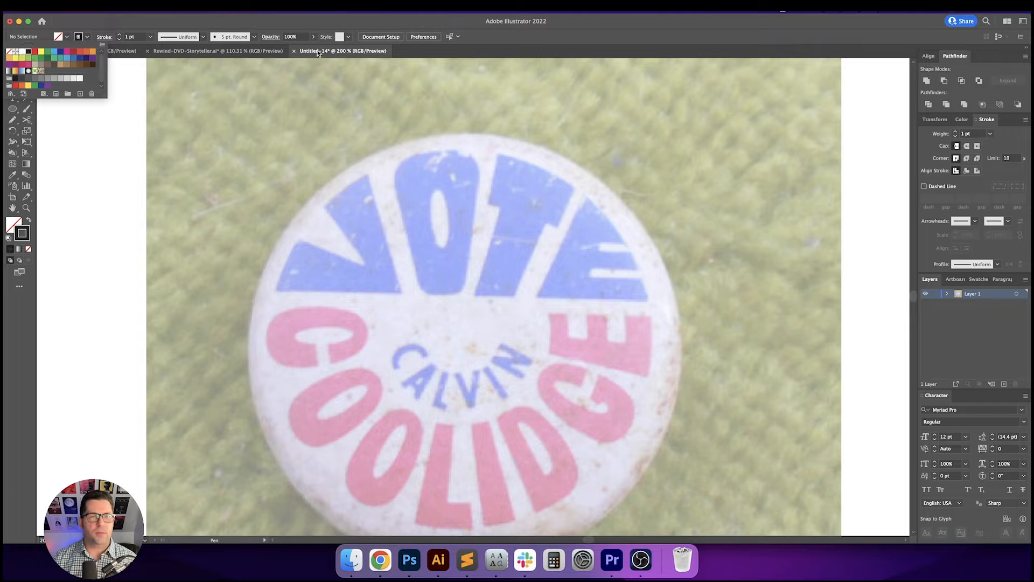
{"action": "mouse_move", "coordinate": [383, 223]}
{"action": "left_mouse_down"}
{"action": "mouse_move", "coordinate": [400, 187]}
{"action": "mouse_move", "coordinate": [399, 224]}
{"action": "left_mouse_up"}
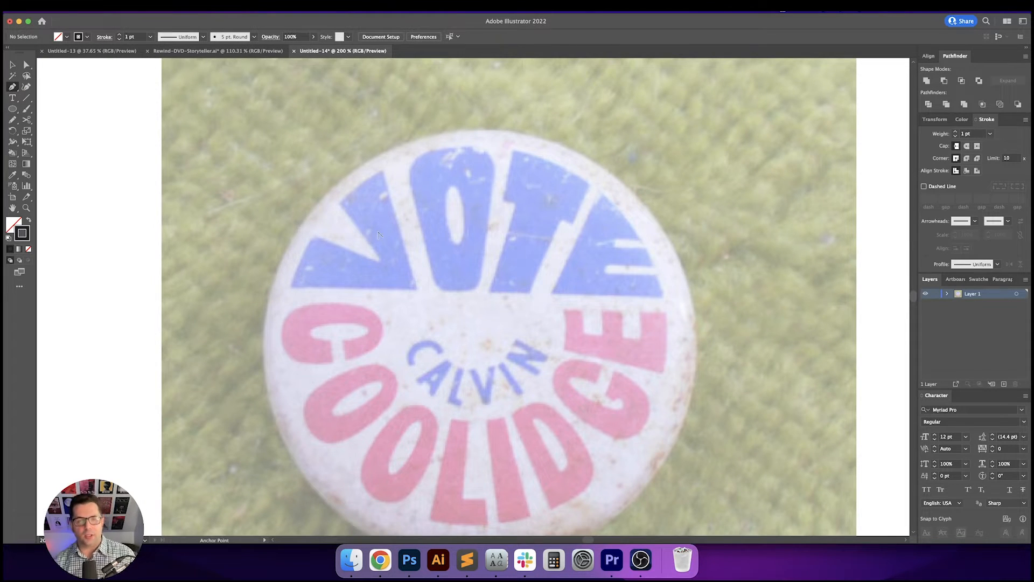
- Trace the letter V as a closed Pen path, curving its top edges along the button's rim
{"action": "scroll", "coordinate": [379, 234], "scroll_direction": "up", "scroll_amount": 1}
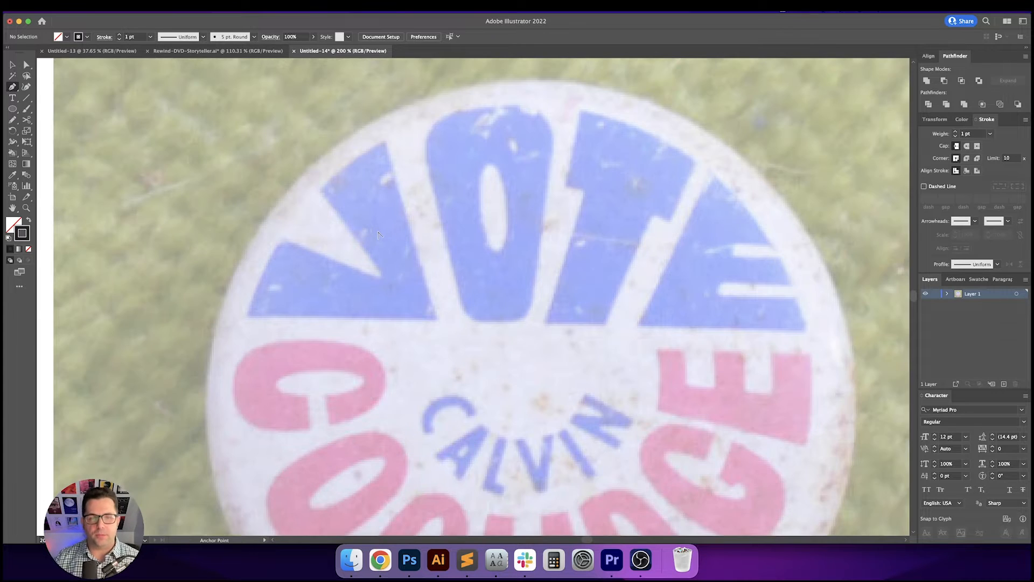
{"action": "left_click_drag", "start_coordinate": [393, 194], "coordinate": [405, 258]}
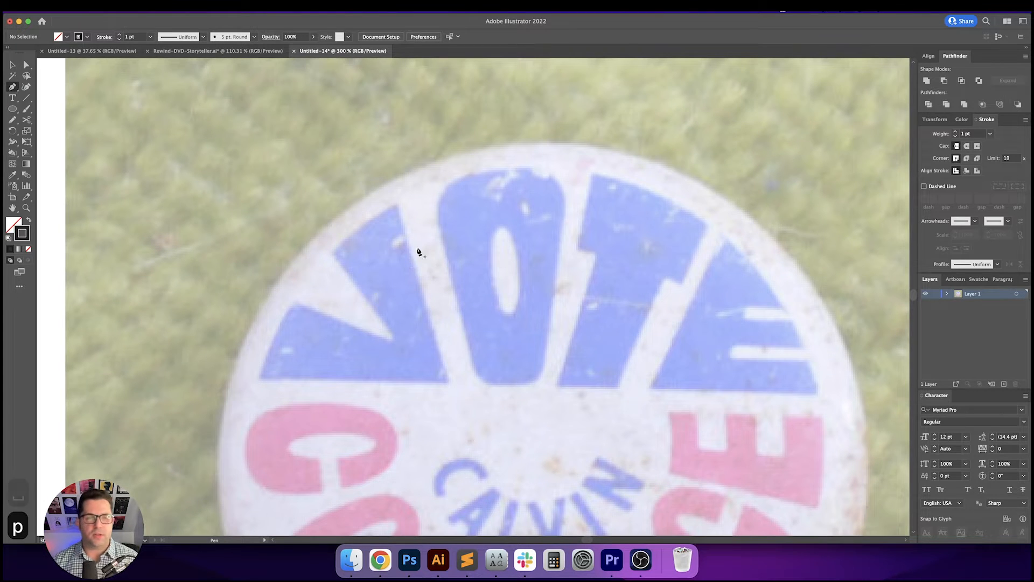
{"action": "left_click", "coordinate": [397, 205]}
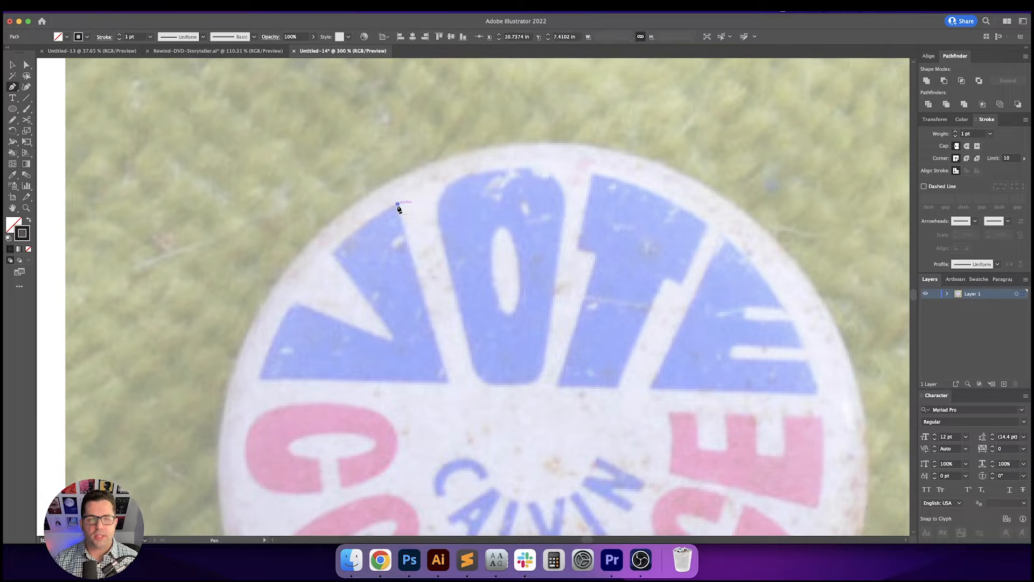
{"action": "left_click", "coordinate": [449, 384]}
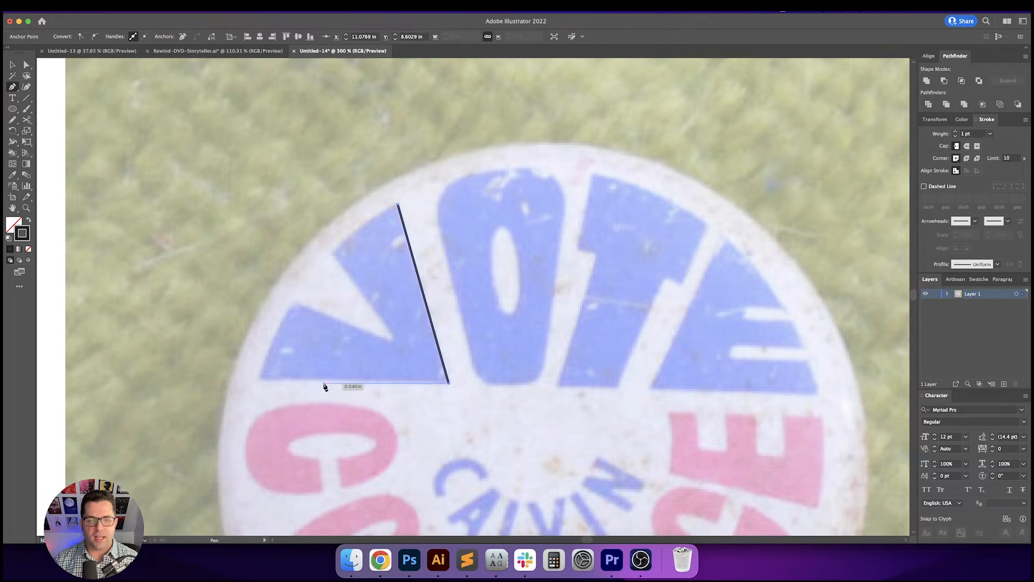
{"action": "left_click", "coordinate": [259, 380]}
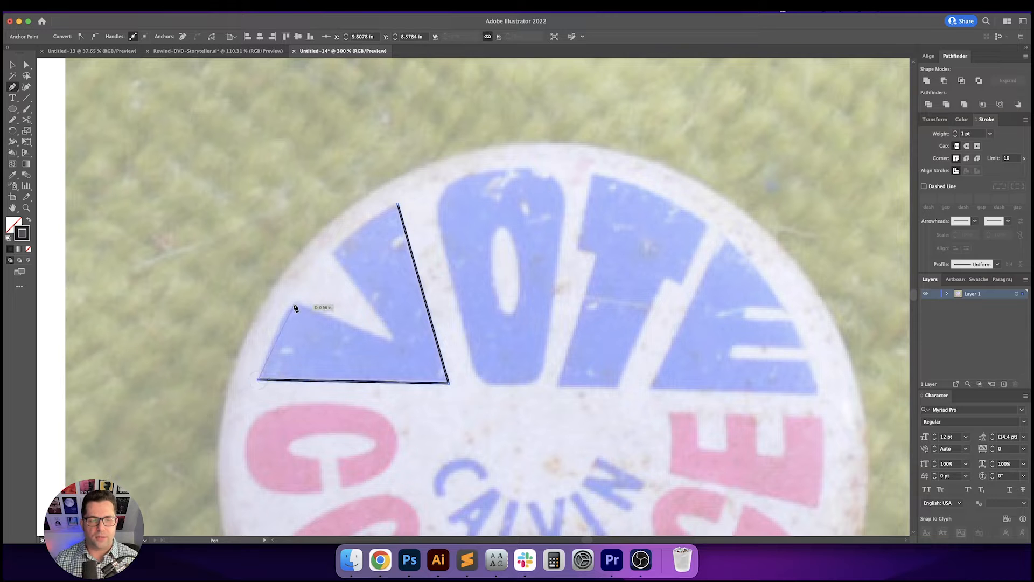
{"action": "left_click", "coordinate": [296, 303]}
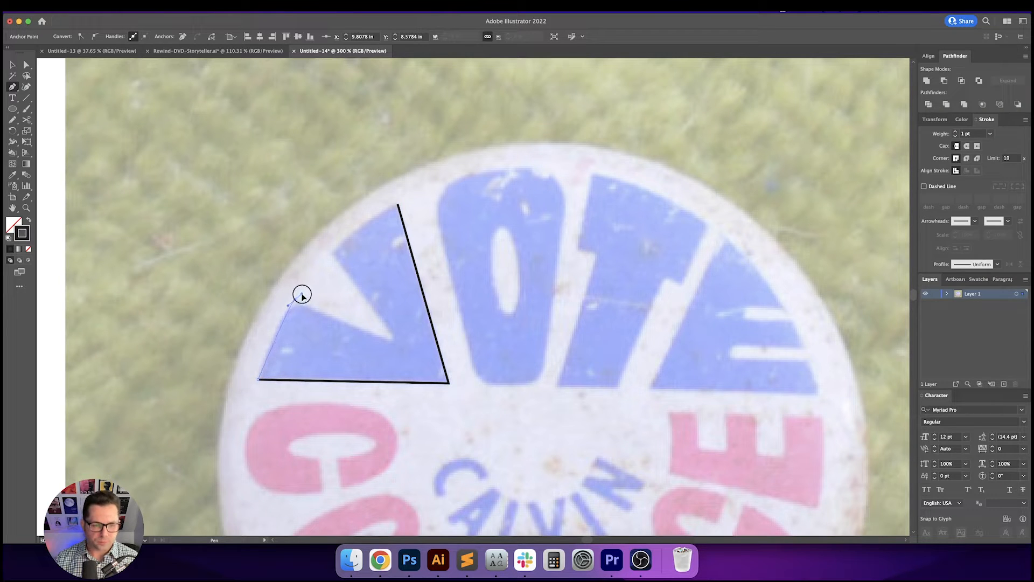
{"action": "left_click_drag", "start_coordinate": [302, 296], "coordinate": [308, 289]}
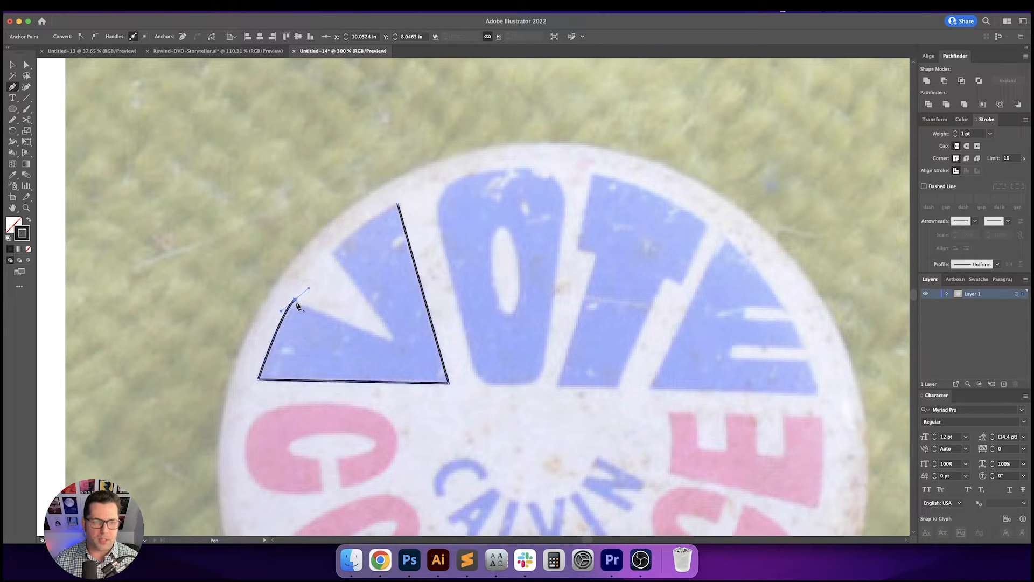
{"action": "left_click", "coordinate": [394, 341]}
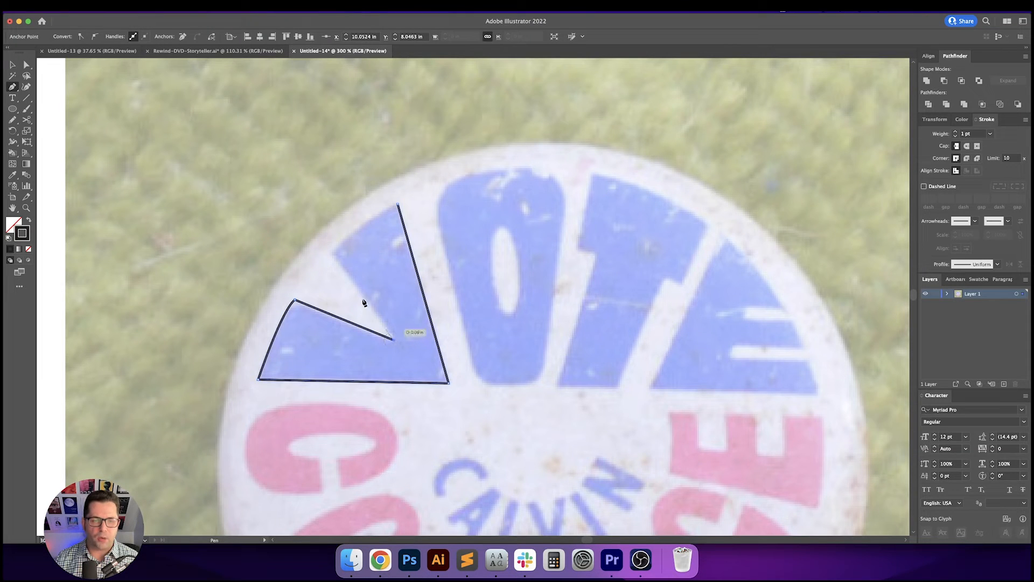
{"action": "left_click", "coordinate": [333, 254]}
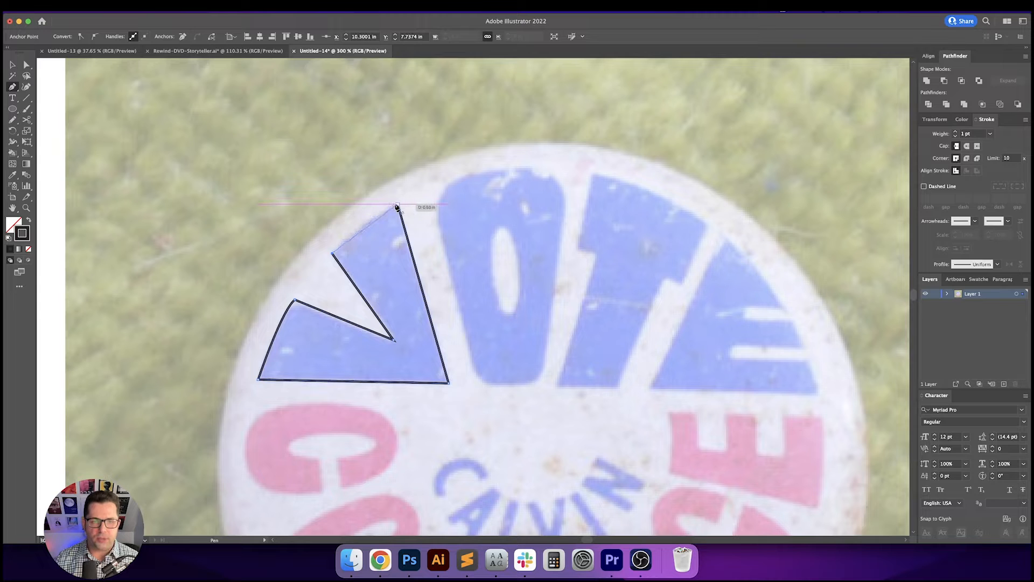
{"action": "left_click_drag", "start_coordinate": [399, 203], "coordinate": [440, 191]}
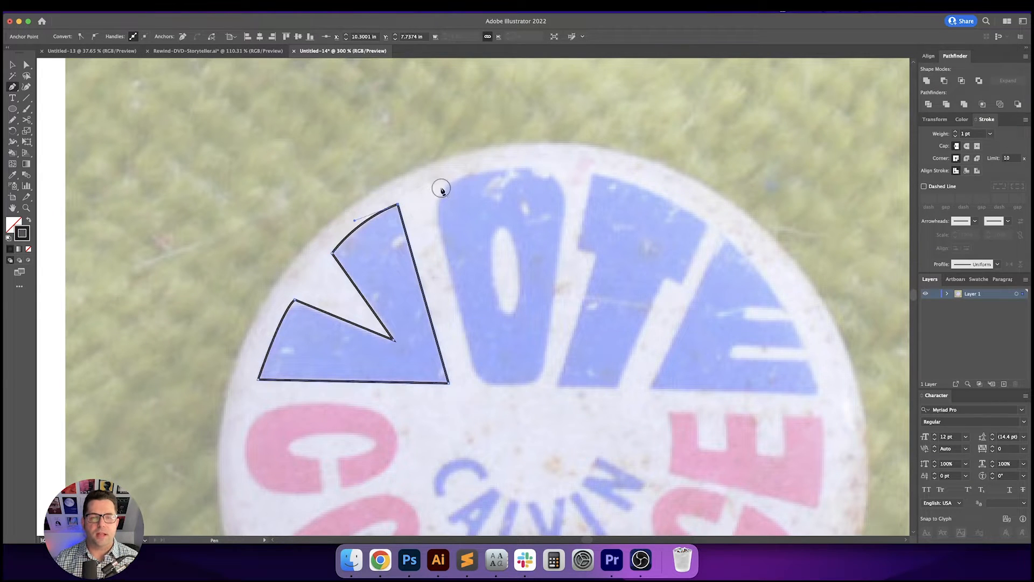
{"action": "left_click", "coordinate": [441, 230], "text": "super"}
- Round the V's inner point and its left arm's top corner by pulling the corner widgets
{"action": "key", "text": "a"}
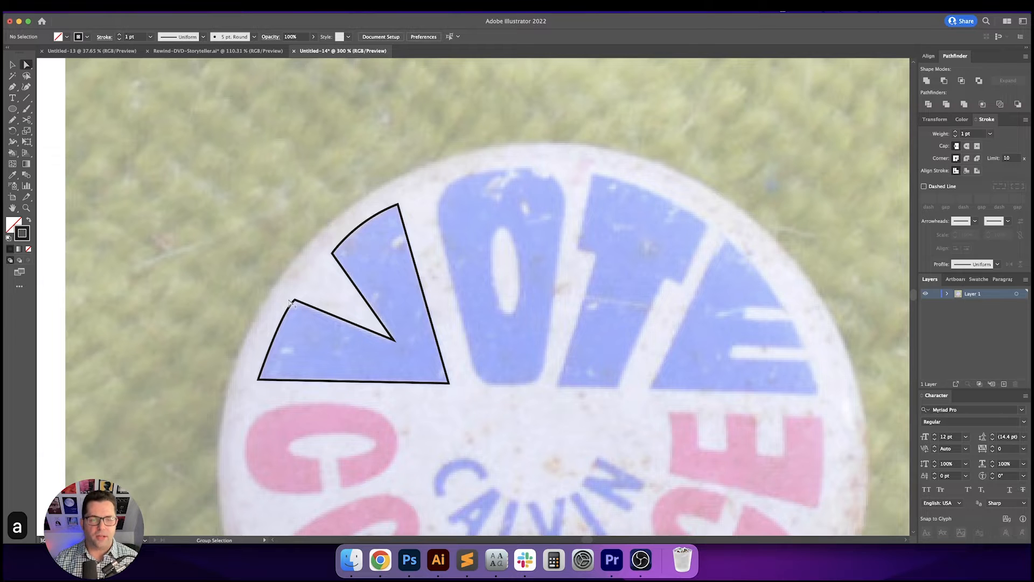
{"action": "scroll", "coordinate": [292, 303], "scroll_direction": "up", "scroll_amount": 1}
{"action": "left_click_drag", "start_coordinate": [292, 304], "coordinate": [276, 276]}
{"action": "key", "text": "a"}
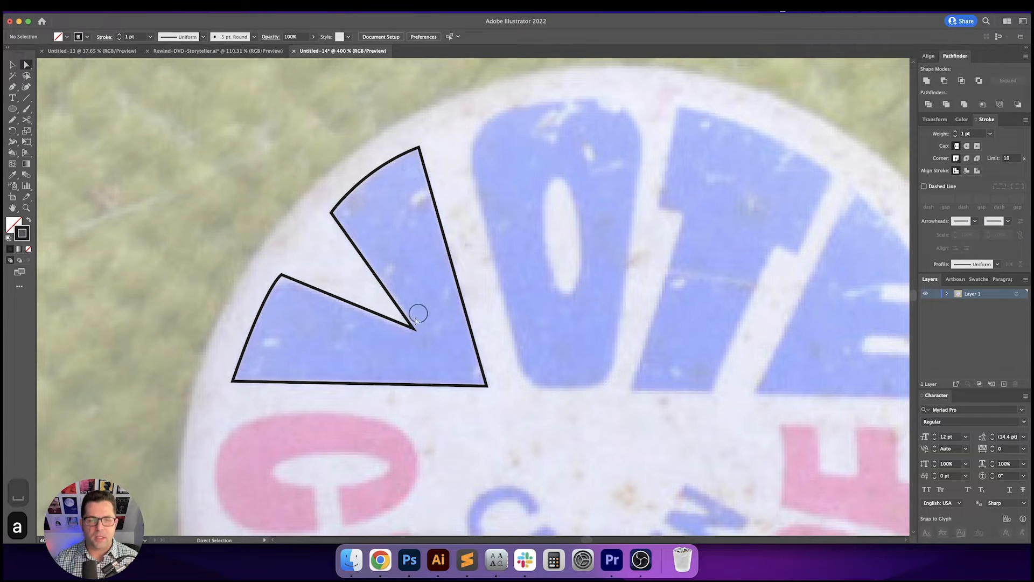
{"action": "left_click", "coordinate": [416, 326]}
{"action": "scroll", "coordinate": [415, 326], "scroll_direction": "up", "scroll_amount": 3}
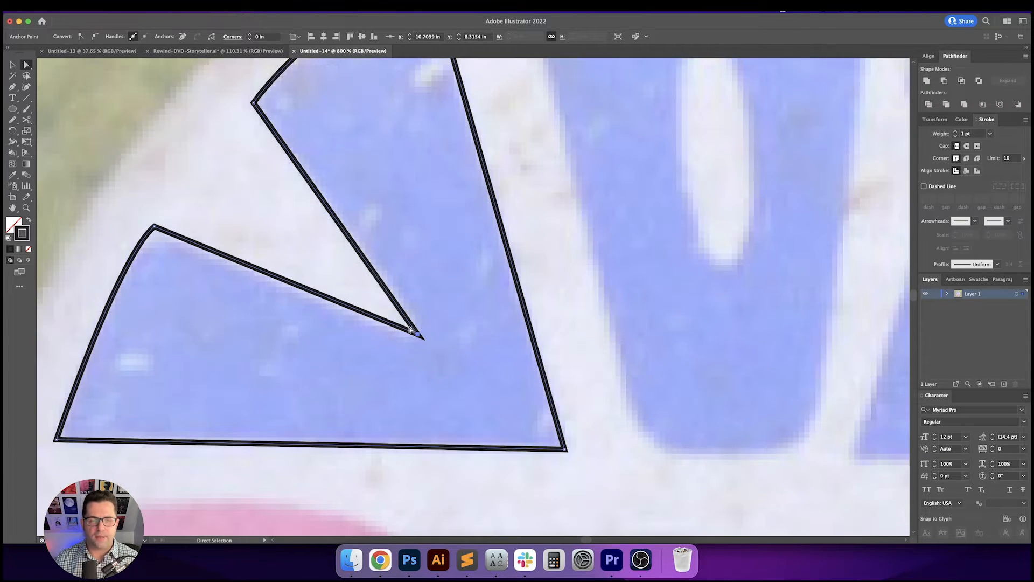
{"action": "left_click_drag", "start_coordinate": [411, 329], "coordinate": [412, 327]}
{"action": "left_click", "coordinate": [334, 280]}
{"action": "left_click_drag", "start_coordinate": [293, 217], "coordinate": [388, 265]}
{"action": "key", "text": "a"}
{"action": "left_click_drag", "start_coordinate": [223, 257], "coordinate": [299, 315]}
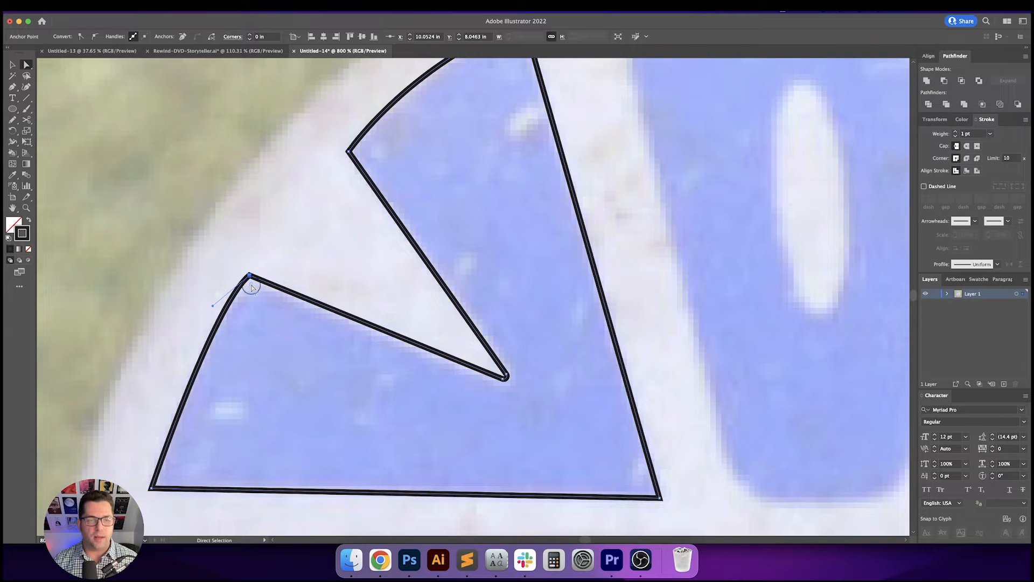
{"action": "left_click_drag", "start_coordinate": [252, 286], "coordinate": [256, 320]}
- Round the inner top corner of the V's right arm to about 0.06 in
{"action": "left_click", "coordinate": [295, 205]}
{"action": "key", "text": "space"}
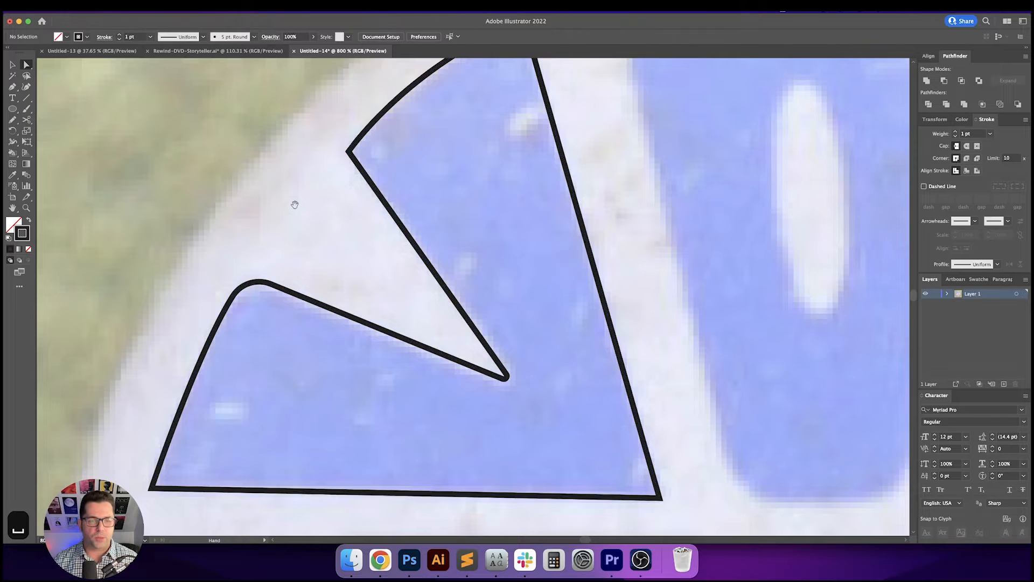
{"action": "left_click_drag", "start_coordinate": [295, 204], "coordinate": [332, 250]}
{"action": "key", "text": "a"}
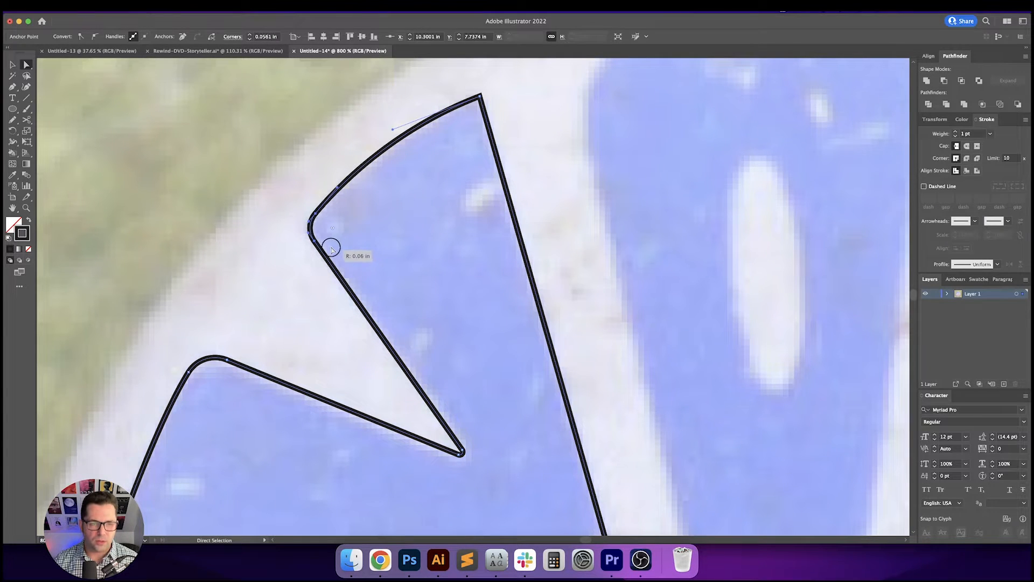
{"action": "left_click", "coordinate": [381, 252]}
{"action": "scroll", "coordinate": [383, 252], "scroll_direction": "down", "scroll_amount": 1}
{"action": "key", "text": "space"}
{"action": "left_click_drag", "start_coordinate": [466, 272], "coordinate": [439, 270]}
{"action": "key", "text": "v"}
{"action": "key", "text": "v"}
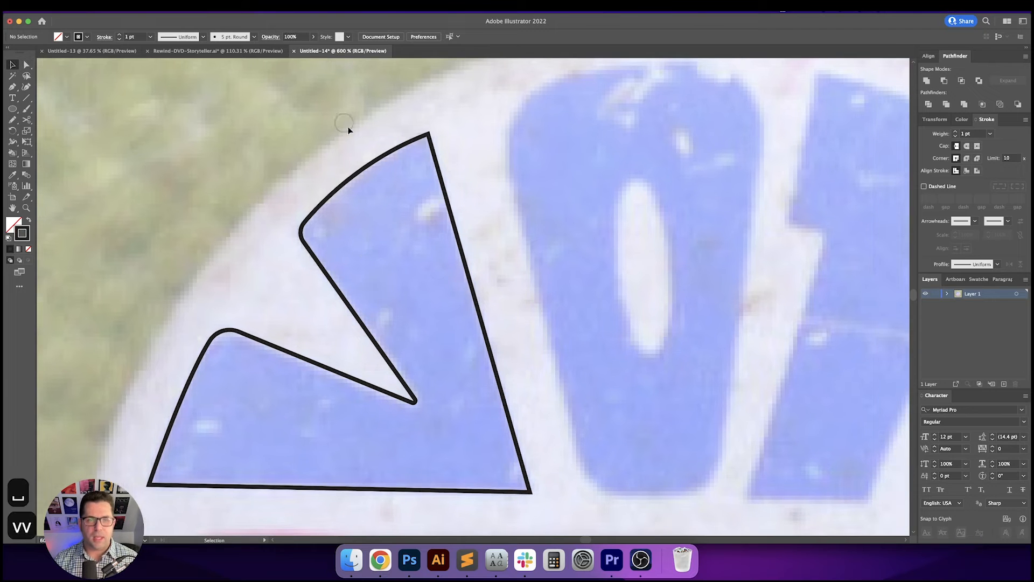
{"action": "left_click_drag", "start_coordinate": [348, 130], "coordinate": [553, 241]}
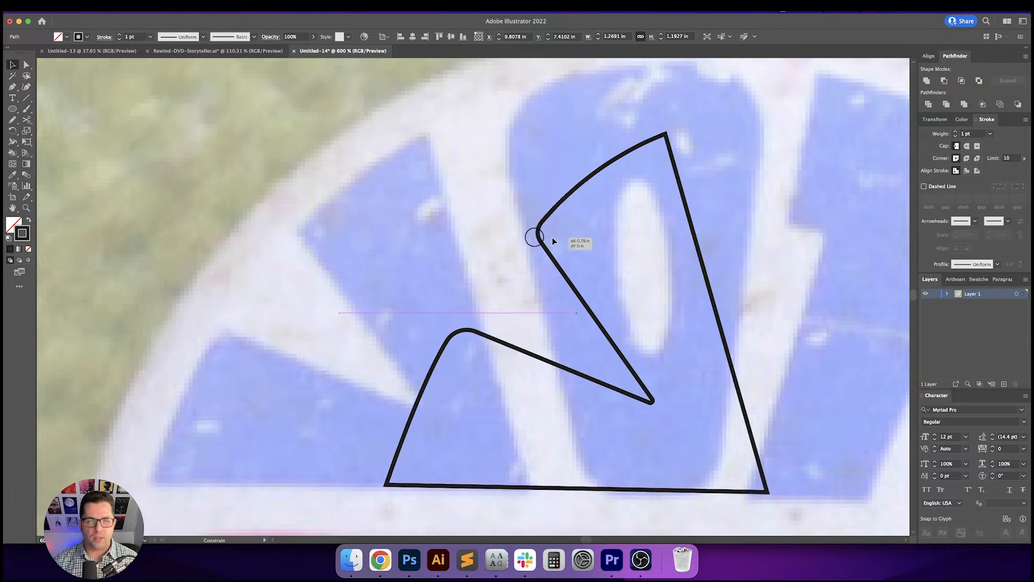
{"action": "key", "text": "super+z"}
- Round the V's top right tip slightly, about 0.02 in
{"action": "key", "text": "a"}
{"action": "key", "text": "a"}
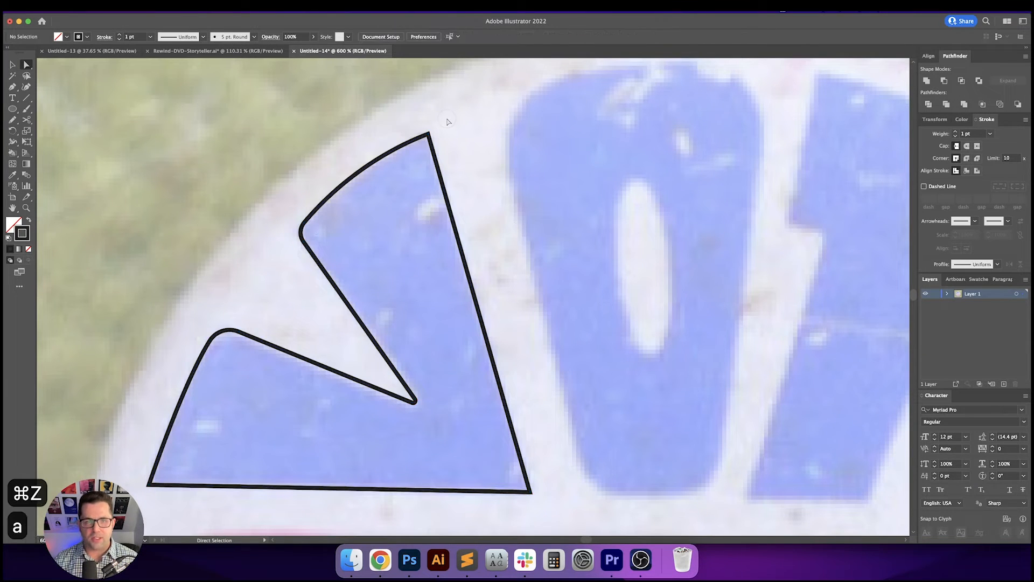
{"action": "left_click", "coordinate": [417, 152]}
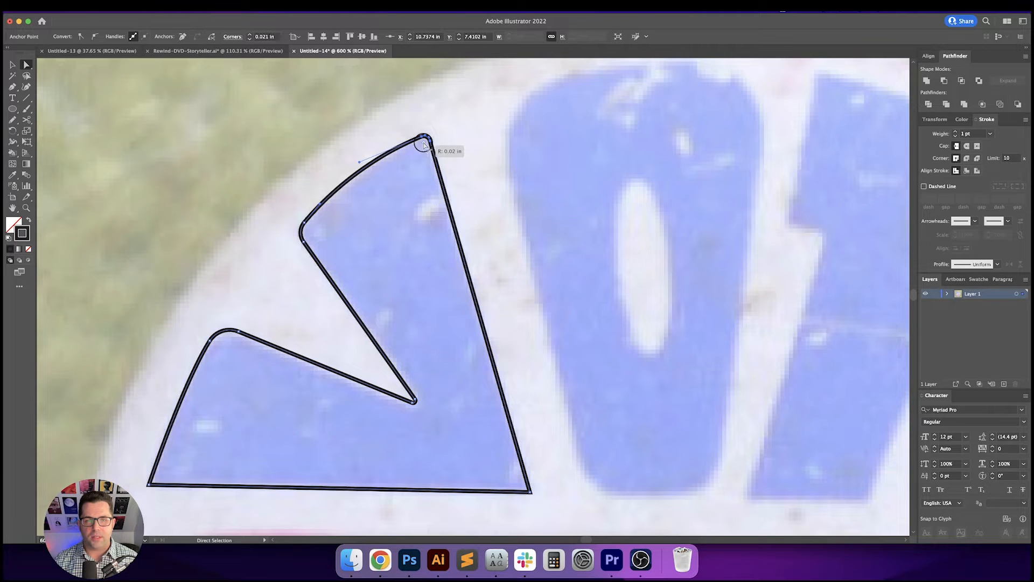
{"action": "left_click", "coordinate": [381, 243]}
{"action": "key", "text": "space"}
{"action": "left_click_drag", "start_coordinate": [380, 259], "coordinate": [433, 210]}
- Round the V's bottom left and bottom right corners to about 0.02 in
{"action": "key", "text": "a"}
{"action": "left_click_drag", "start_coordinate": [181, 427], "coordinate": [144, 286]}
{"action": "left_click", "coordinate": [185, 407]}
{"action": "key", "text": "space"}
{"action": "key", "text": "a"}
{"action": "key", "text": "space"}
{"action": "left_click_drag", "start_coordinate": [519, 331], "coordinate": [469, 399]}
{"action": "key", "text": "a"}
{"action": "mouse_move", "coordinate": [480, 365]}
{"action": "left_mouse_down"}
{"action": "mouse_move", "coordinate": [417, 320]}
{"action": "mouse_move", "coordinate": [481, 367]}
{"action": "left_mouse_up"}
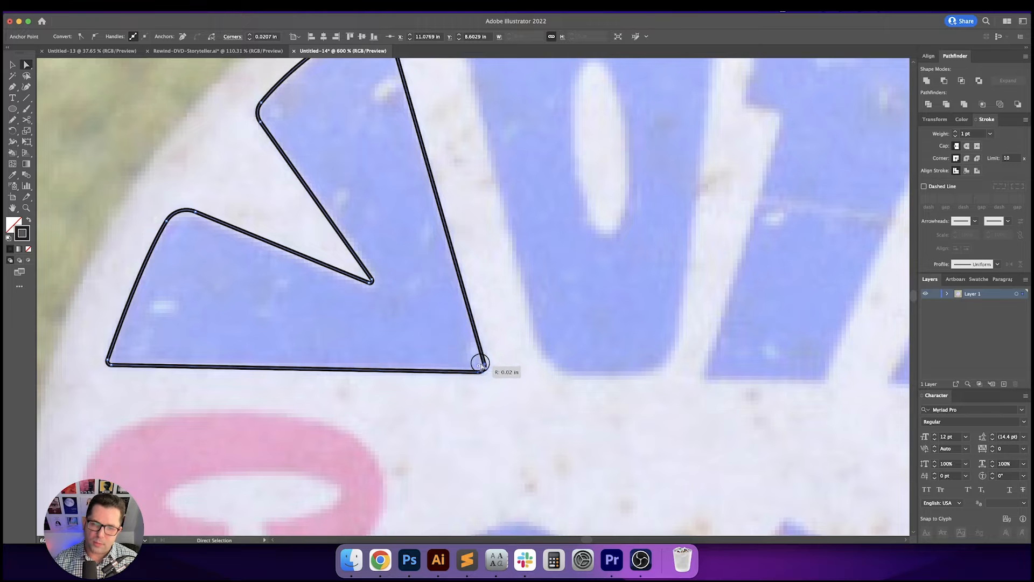
- Trace the O's outer shape as a closed four-sided path with the Pen tool
{"action": "left_click", "coordinate": [487, 269]}
{"action": "key", "text": "space"}
{"action": "left_click_drag", "start_coordinate": [487, 266], "coordinate": [412, 324]}
{"action": "scroll", "coordinate": [524, 363], "scroll_direction": "down", "scroll_amount": 1}
{"action": "key", "text": "space"}
{"action": "key", "text": "space"}
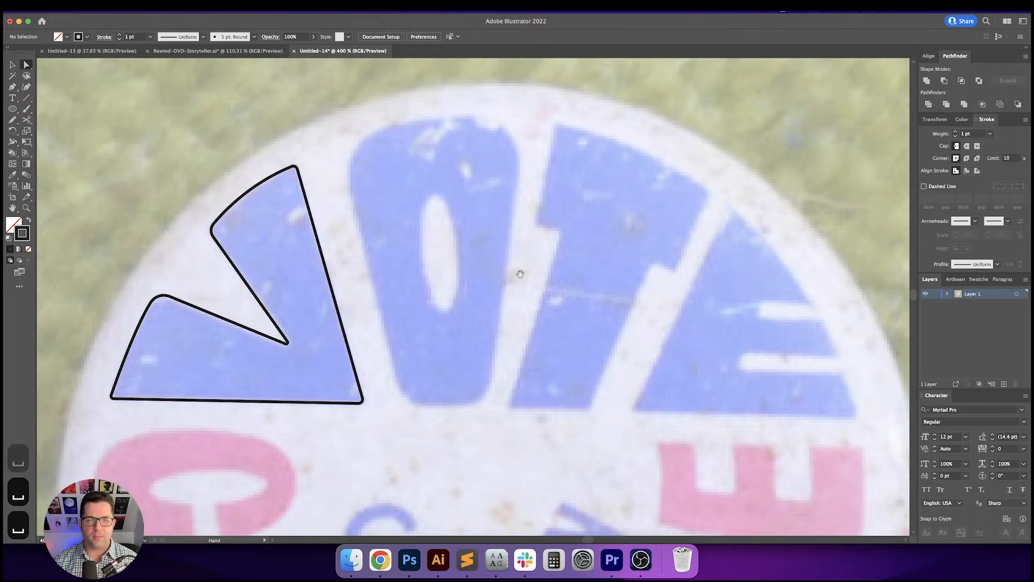
{"action": "left_click_drag", "start_coordinate": [520, 274], "coordinate": [539, 315]}
{"action": "left_click_drag", "start_coordinate": [591, 237], "coordinate": [567, 246]}
{"action": "key", "text": "p"}
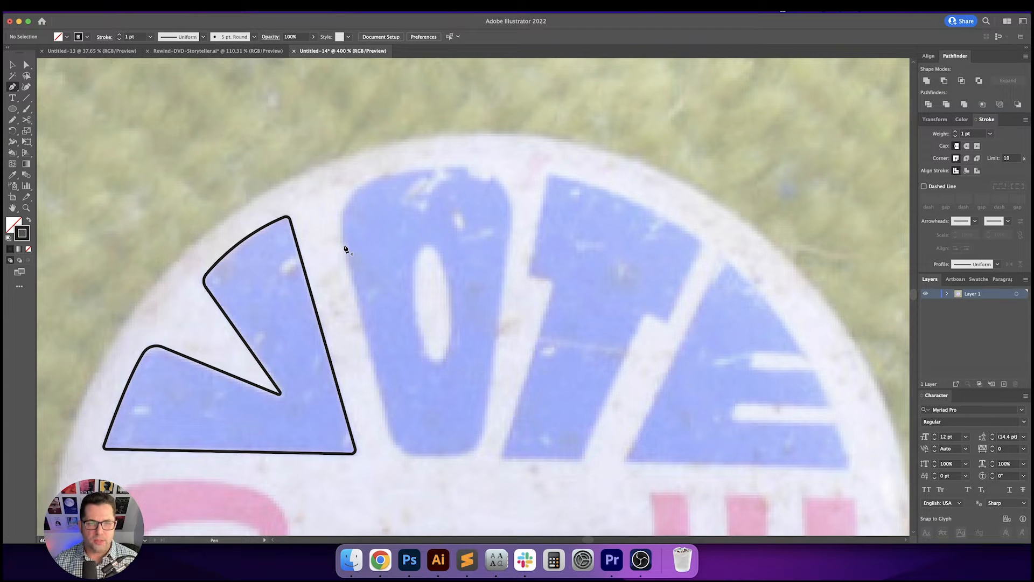
{"action": "left_click_drag", "start_coordinate": [345, 242], "coordinate": [340, 200]}
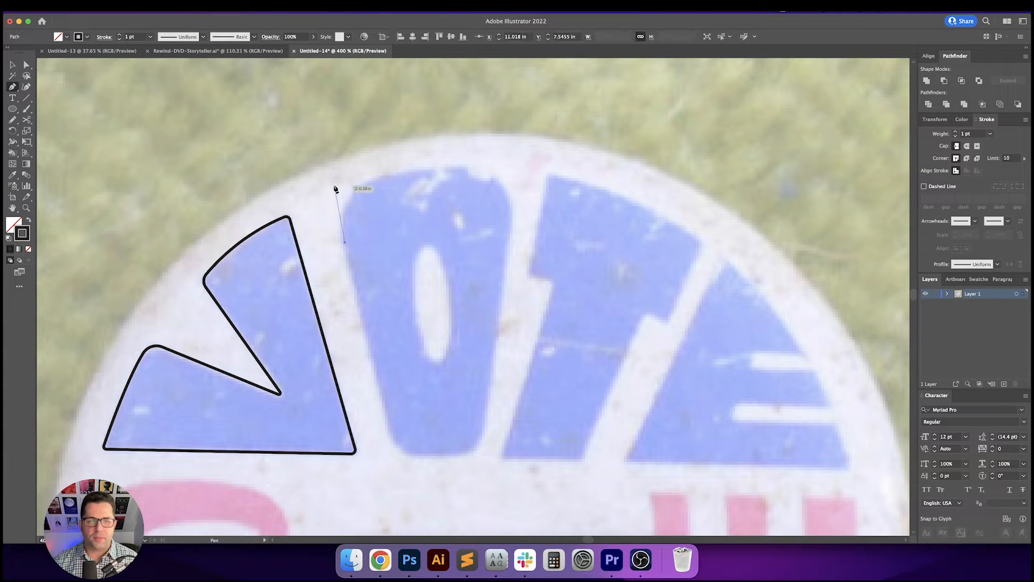
{"action": "left_click", "coordinate": [333, 182]}
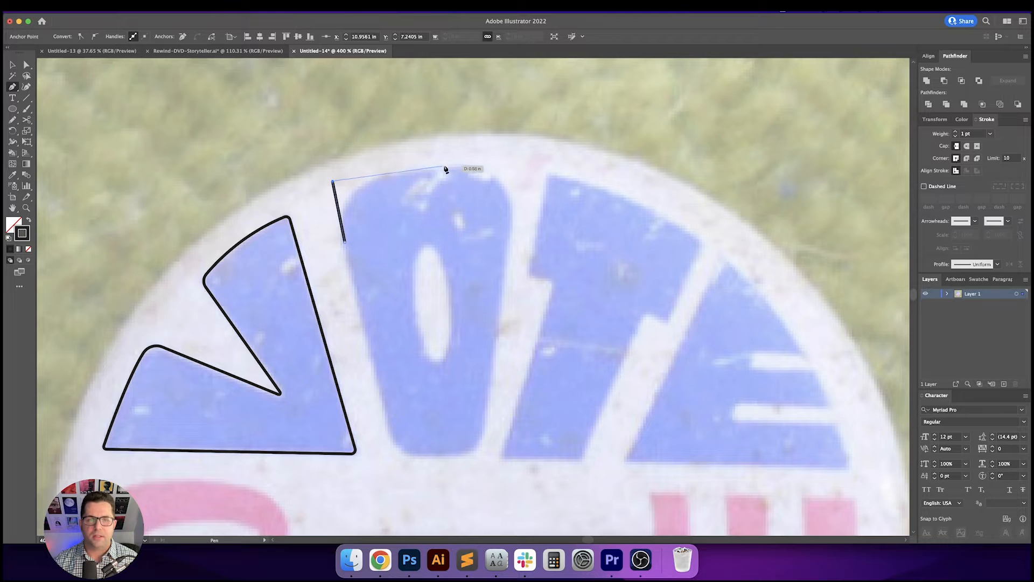
{"action": "left_click", "coordinate": [516, 163]}
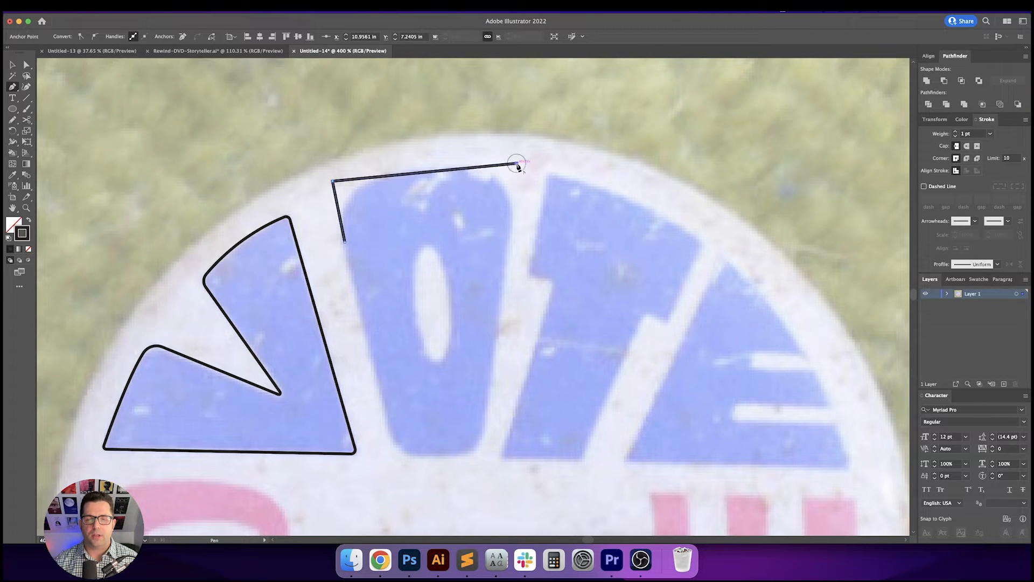
{"action": "left_click", "coordinate": [478, 454]}
{"action": "left_click", "coordinate": [397, 454]}
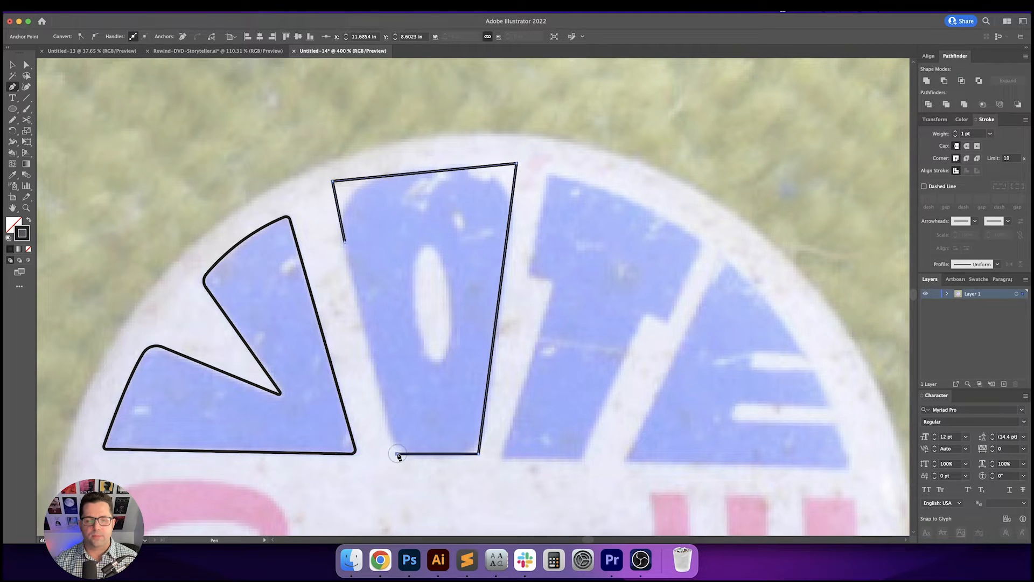
{"action": "left_click", "coordinate": [333, 181]}
- Round all four corners of the O's outline to about 0.1 in with the corner widgets
{"action": "key", "text": "a"}
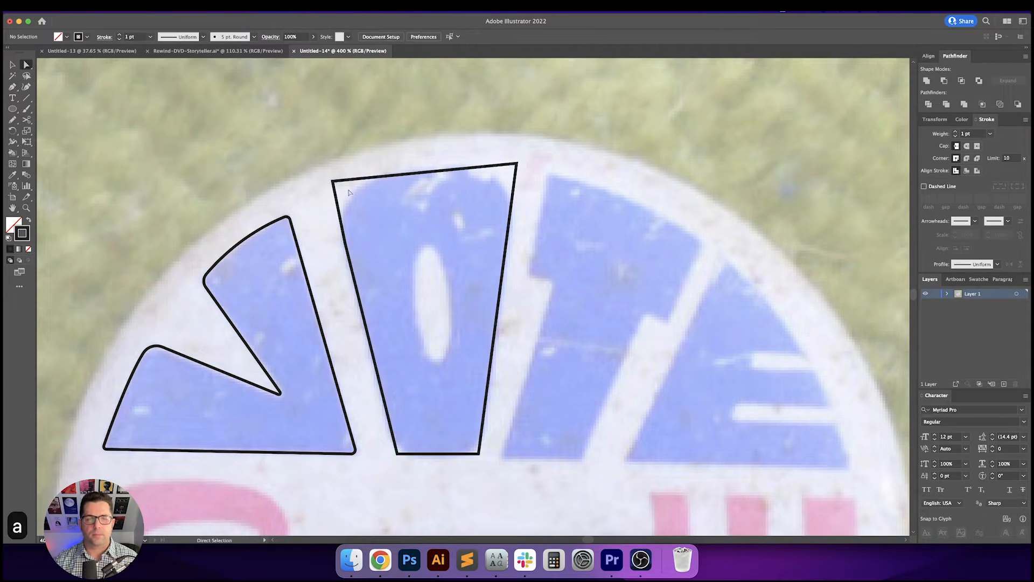
{"action": "left_click", "coordinate": [408, 182]}
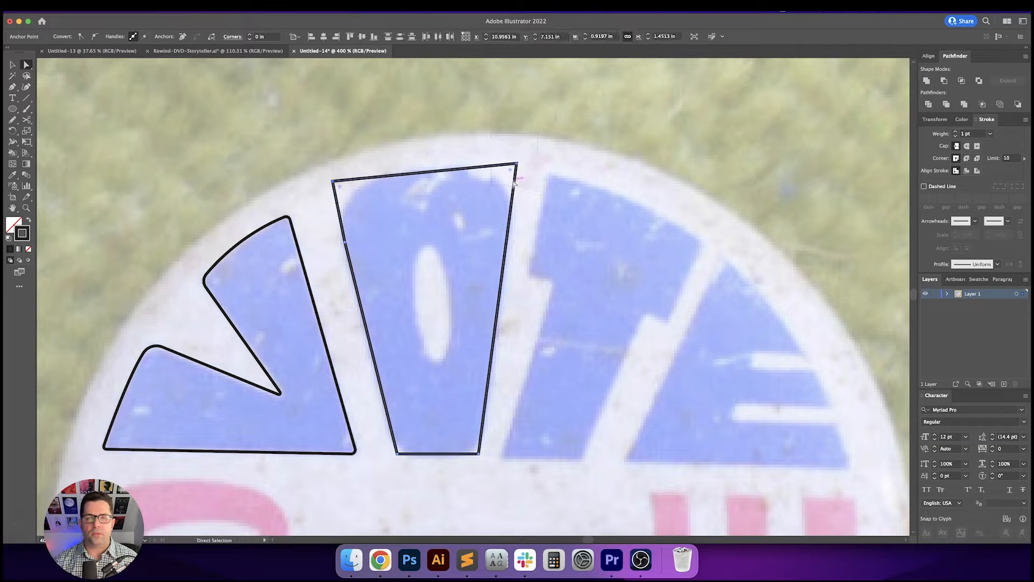
{"action": "left_click_drag", "start_coordinate": [511, 172], "coordinate": [486, 237]}
{"action": "left_click", "coordinate": [559, 265]}
{"action": "key", "text": "space"}
{"action": "left_click_drag", "start_coordinate": [571, 291], "coordinate": [561, 231]}
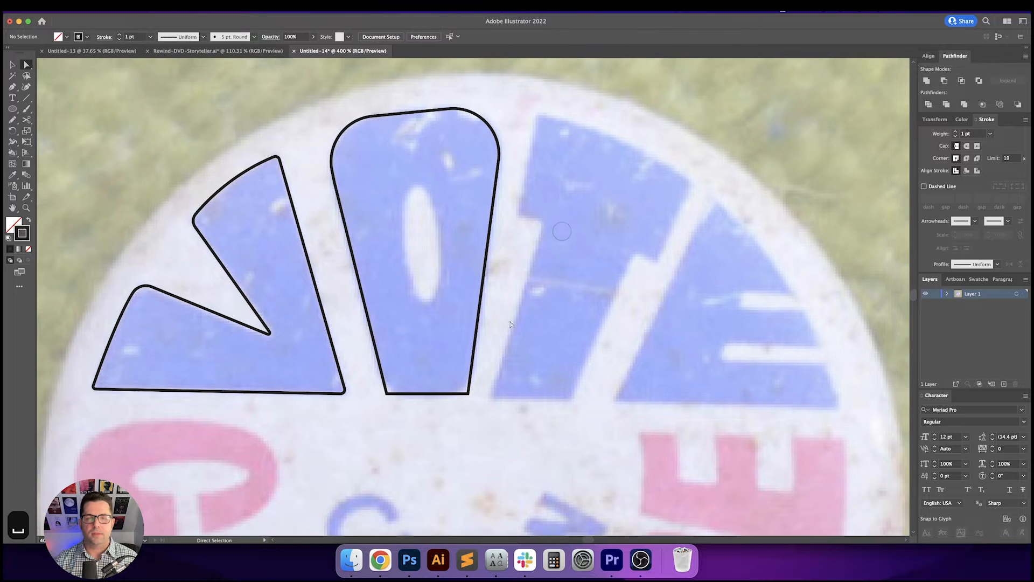
{"action": "key", "text": "a"}
{"action": "mouse_move", "coordinate": [506, 430]}
{"action": "left_mouse_down"}
{"action": "mouse_move", "coordinate": [438, 384]}
{"action": "mouse_move", "coordinate": [371, 370]}
{"action": "mouse_move", "coordinate": [396, 384]}
{"action": "mouse_move", "coordinate": [395, 367]}
{"action": "mouse_move", "coordinate": [416, 348]}
{"action": "left_mouse_up"}
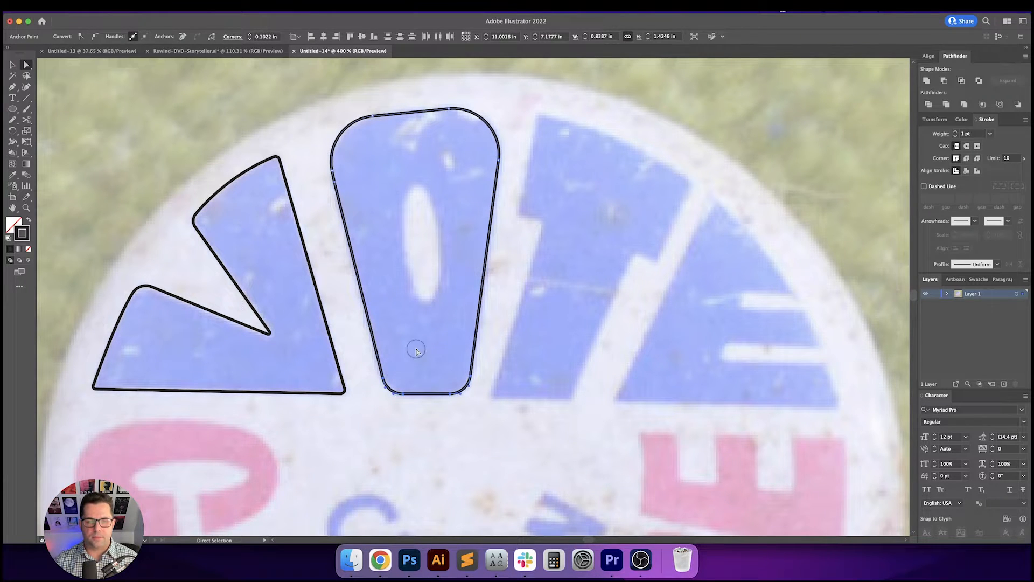
{"action": "left_click", "coordinate": [415, 349]}
- Draw an ellipse over the O's inner counter with the Ellipse tool
{"action": "key", "text": "space"}
{"action": "left_click_drag", "start_coordinate": [440, 313], "coordinate": [452, 343]}
{"action": "key", "text": "v"}
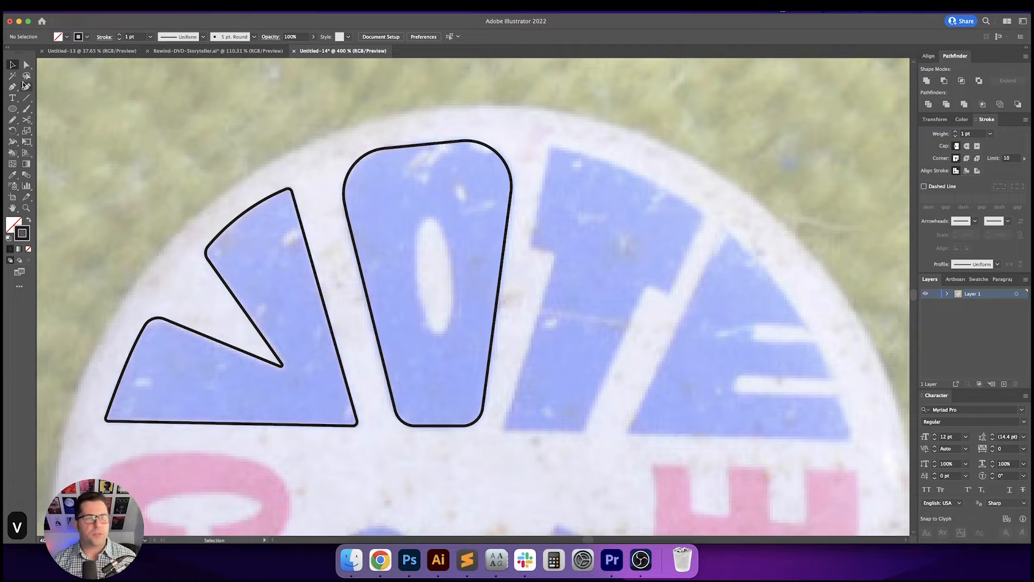
{"action": "left_click", "coordinate": [12, 109]}
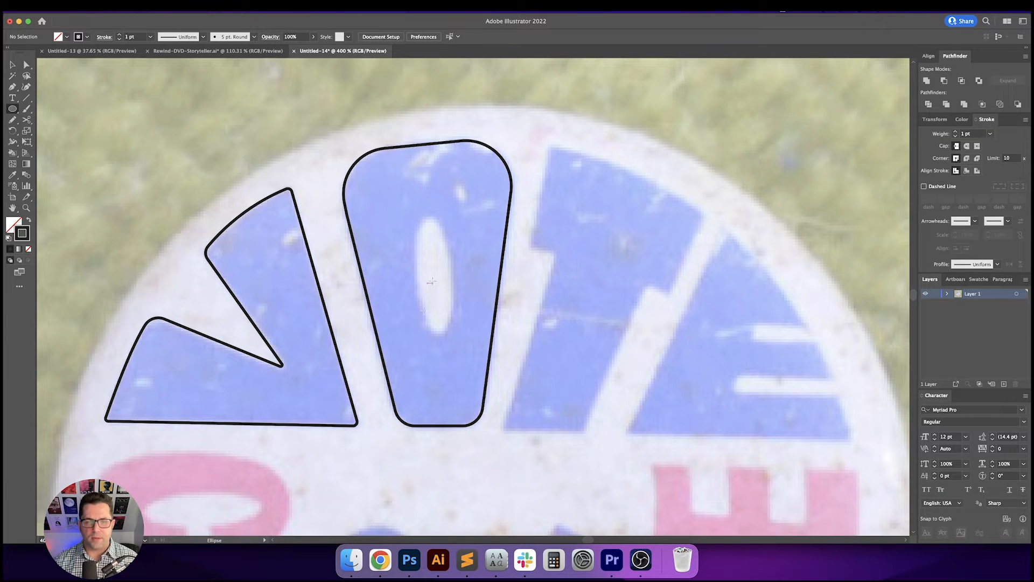
{"action": "left_click_drag", "start_coordinate": [435, 276], "coordinate": [453, 333]}
{"action": "key", "text": "v"}
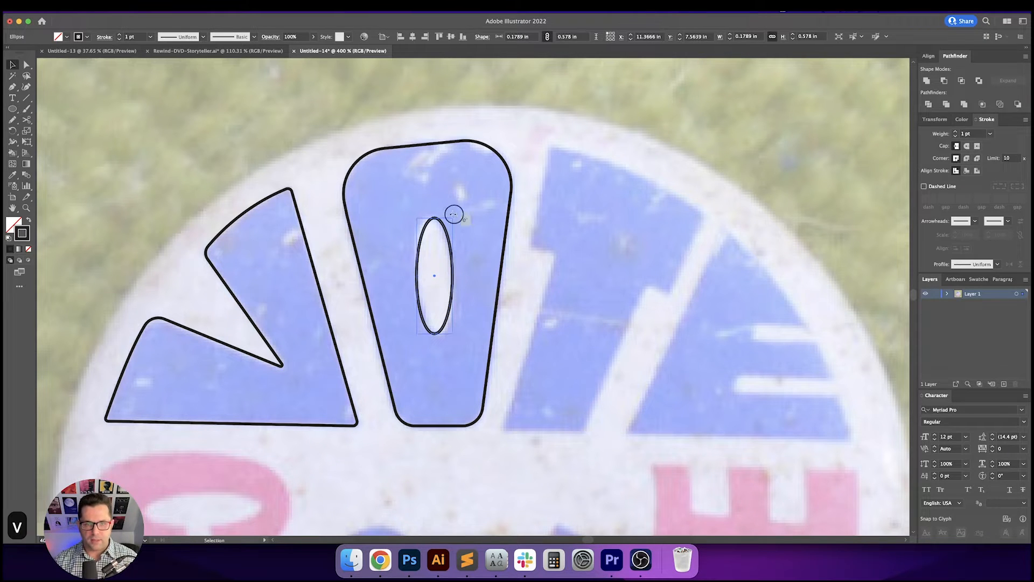
- Rotate the ellipse slightly to match the tilt of the O's counter
{"action": "left_click_drag", "start_coordinate": [454, 215], "coordinate": [447, 213]}
{"action": "left_click", "coordinate": [543, 216]}
{"action": "left_click_drag", "start_coordinate": [544, 216], "coordinate": [535, 214]}
{"action": "key", "text": "v"}
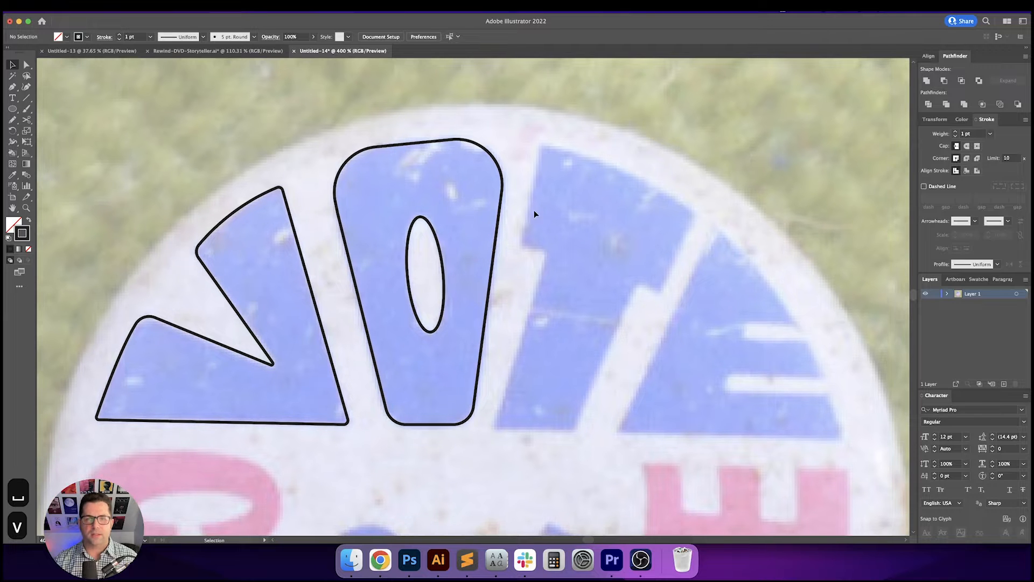
- Select the O outline and the ellipse, swap fill and stroke, and subtract the ellipse with Minus Front
{"action": "left_click_drag", "start_coordinate": [431, 264], "coordinate": [415, 273]}
{"action": "left_click_drag", "start_coordinate": [537, 278], "coordinate": [507, 280]}
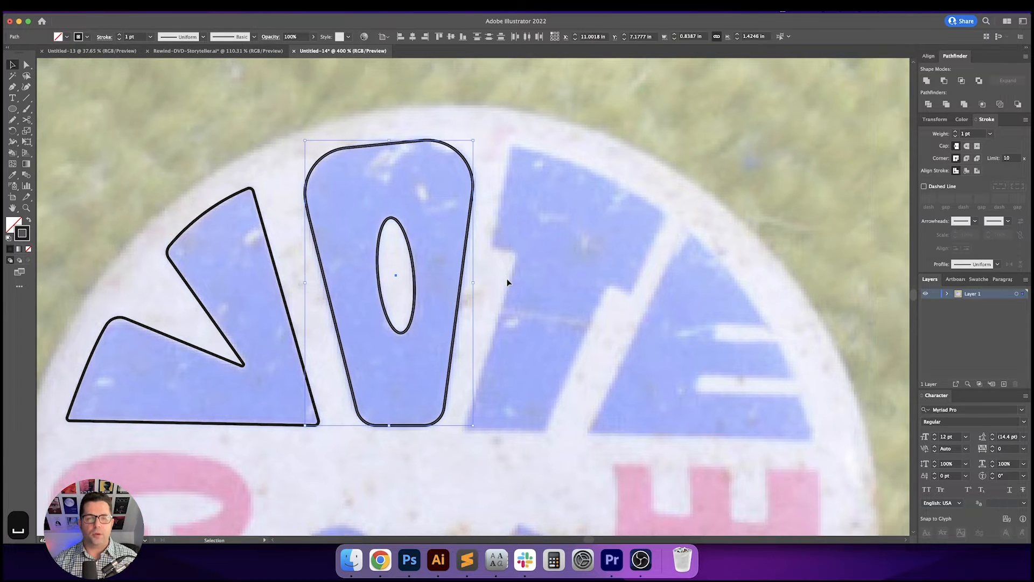
{"action": "key", "text": "shift+x"}
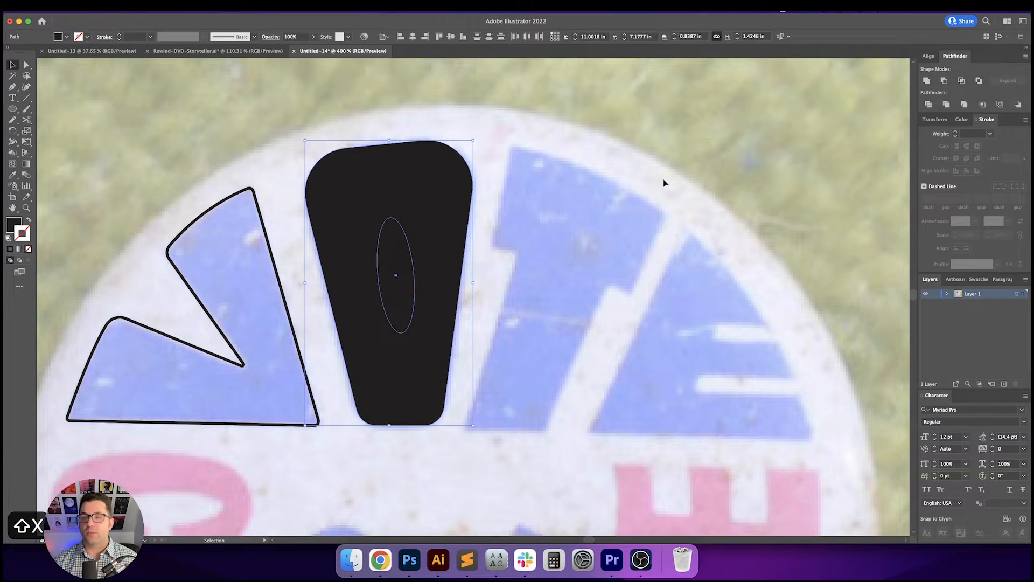
{"action": "left_click", "coordinate": [946, 82]}
- Swap the O's fill and stroke back so it shows as an outline
{"action": "scroll", "coordinate": [596, 235], "scroll_direction": "left", "scroll_amount": 5}
{"action": "scroll", "coordinate": [596, 235], "scroll_direction": "down", "scroll_amount": 1}
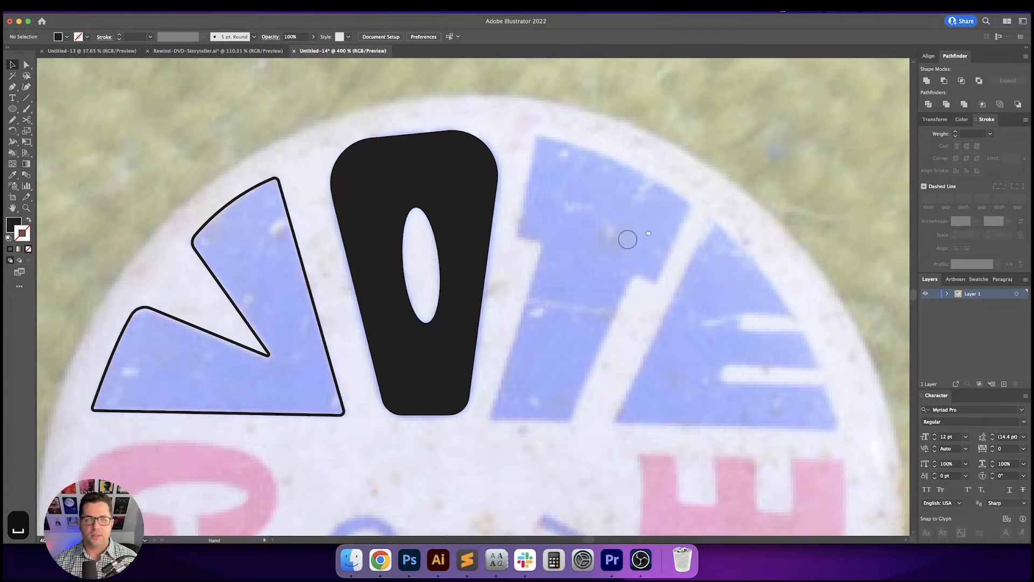
{"action": "key", "text": "v"}
{"action": "left_click", "coordinate": [632, 222]}
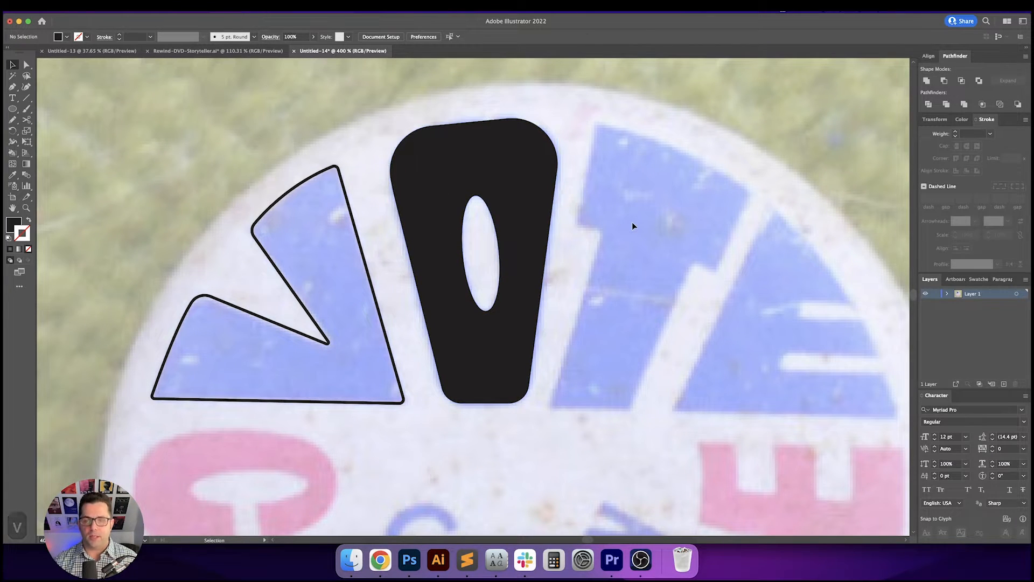
{"action": "left_click", "coordinate": [529, 262]}
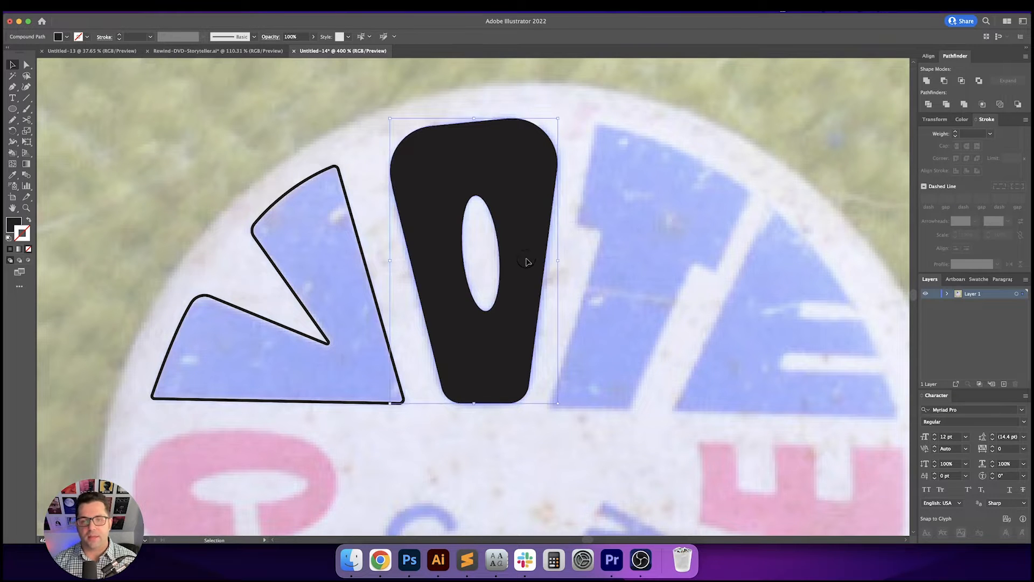
{"action": "key", "text": "shift+x"}
{"action": "left_click_drag", "start_coordinate": [665, 309], "coordinate": [691, 317]}
- Trace the T as a closed path with the Pen tool, curving its top edge along the button's rim
{"action": "key", "text": "p"}
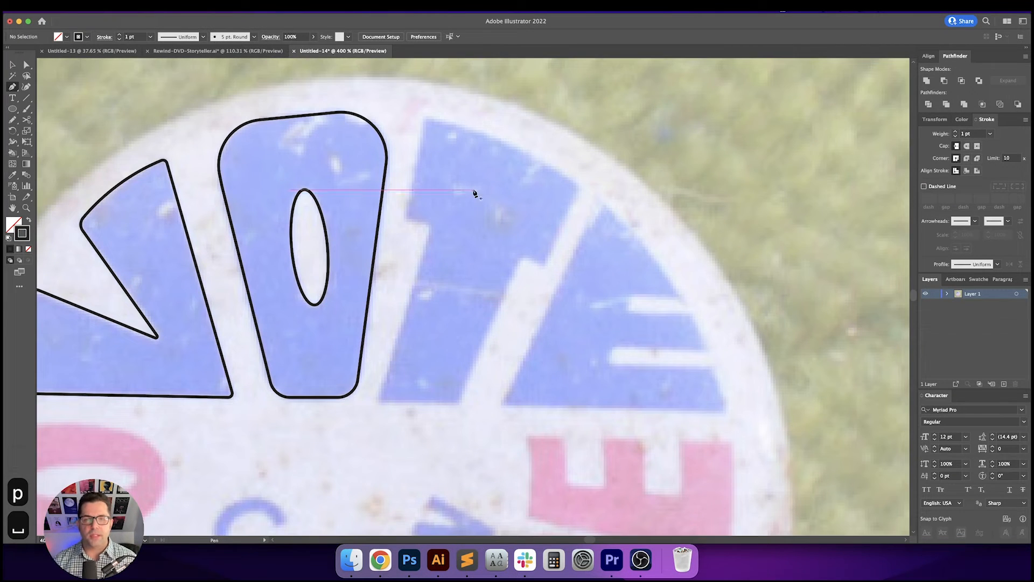
{"action": "left_click", "coordinate": [425, 116]}
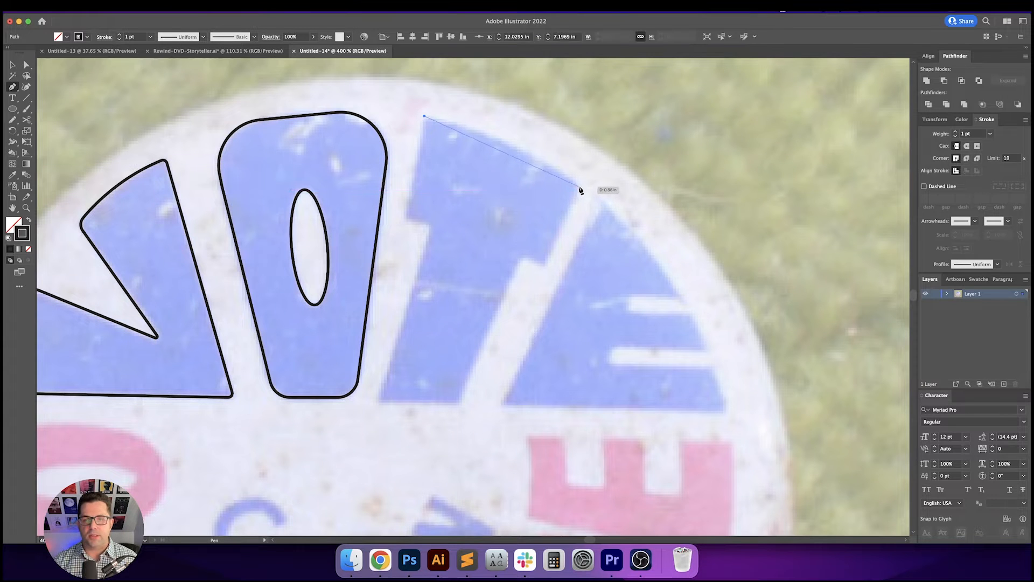
{"action": "left_click_drag", "start_coordinate": [581, 189], "coordinate": [610, 226]}
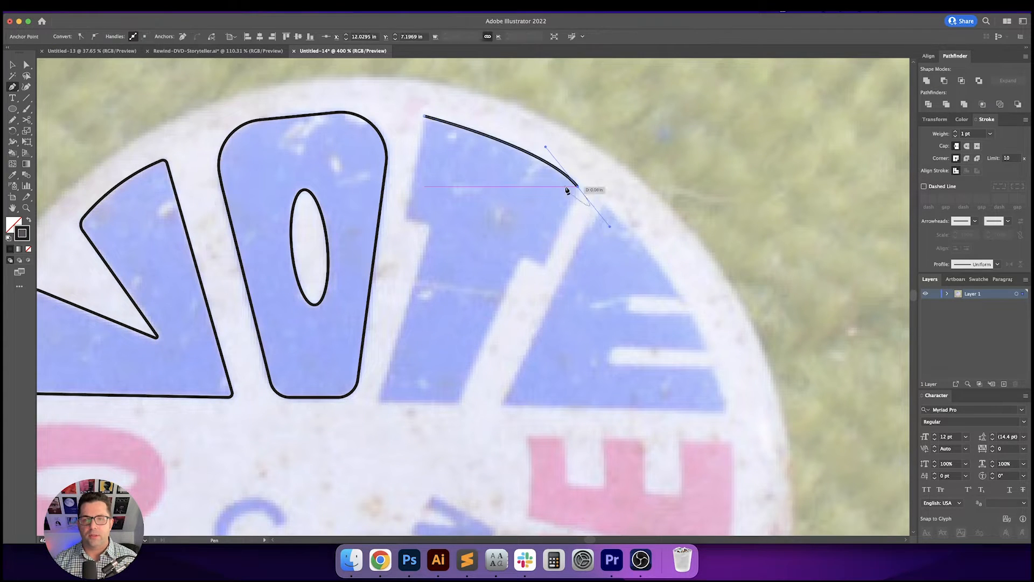
{"action": "left_click", "coordinate": [580, 188]}
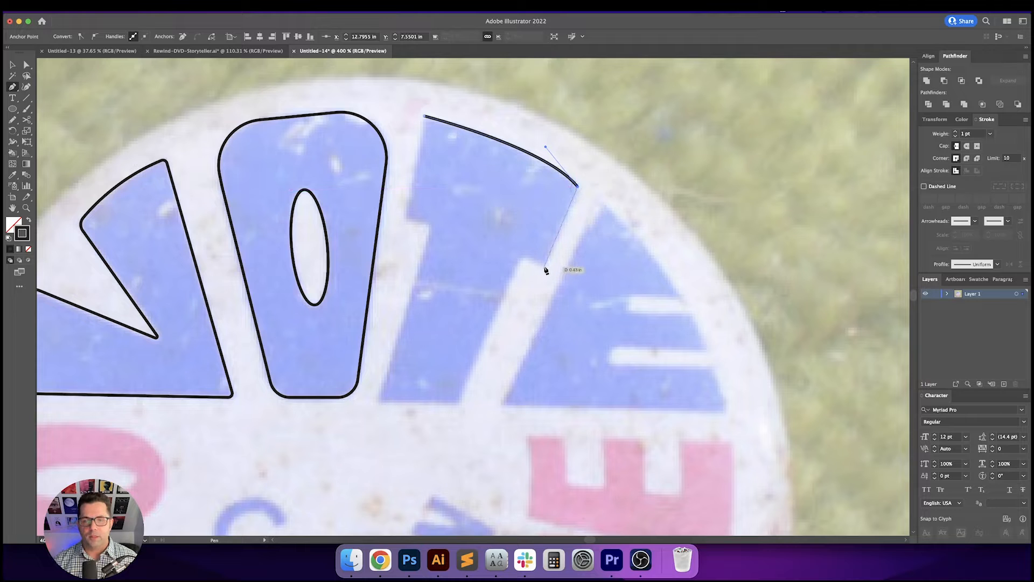
{"action": "left_click", "coordinate": [540, 266]}
{"action": "left_click_drag", "start_coordinate": [538, 267], "coordinate": [523, 259]}
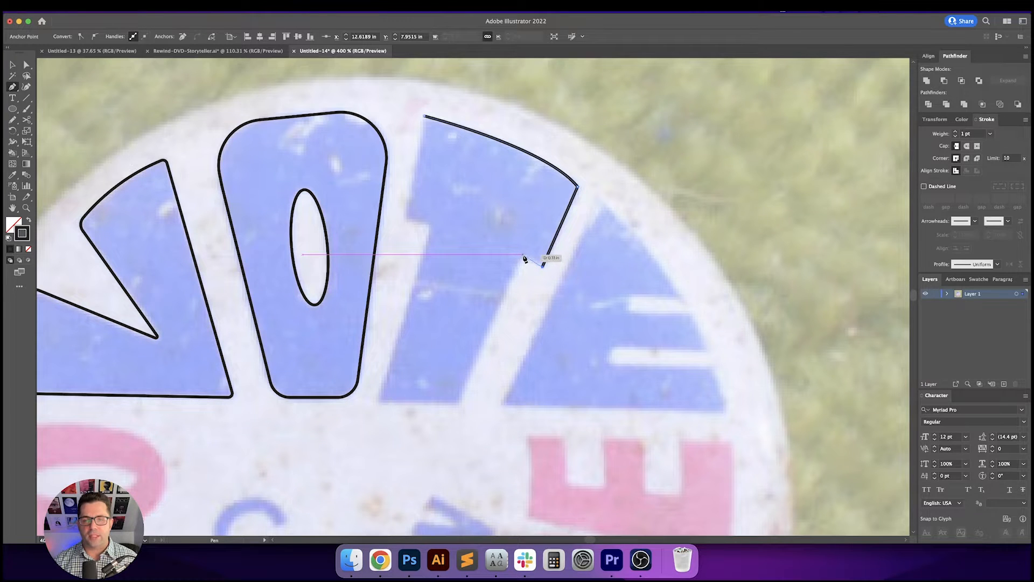
{"action": "left_click", "coordinate": [523, 256]}
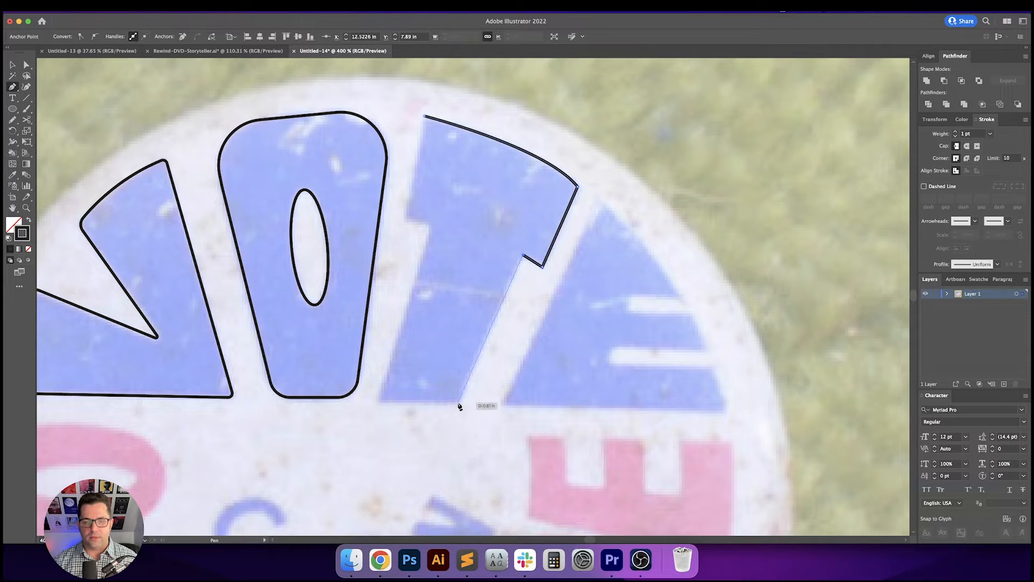
{"action": "left_click_drag", "start_coordinate": [457, 402], "coordinate": [445, 426]}
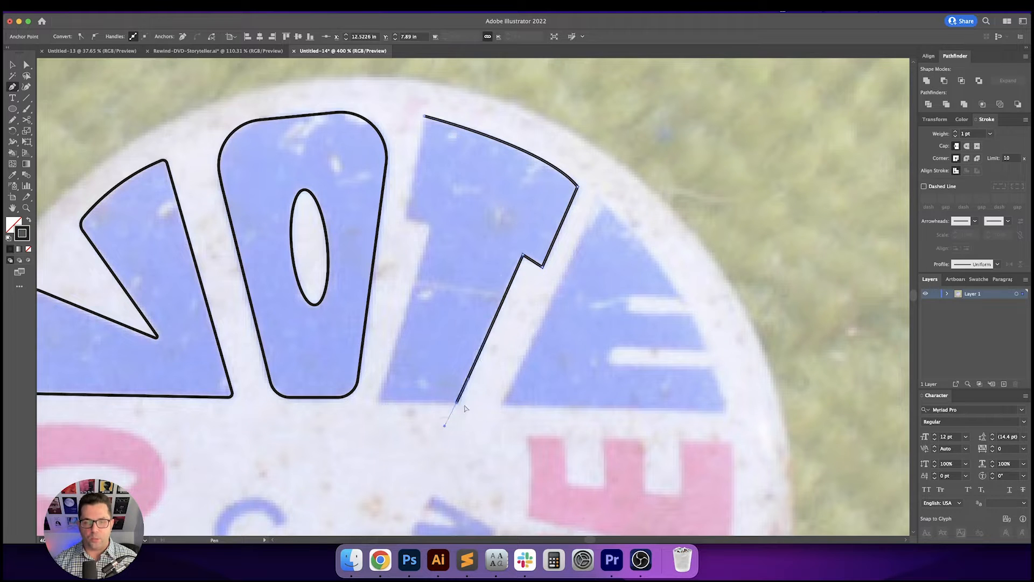
{"action": "key", "text": "super+z"}
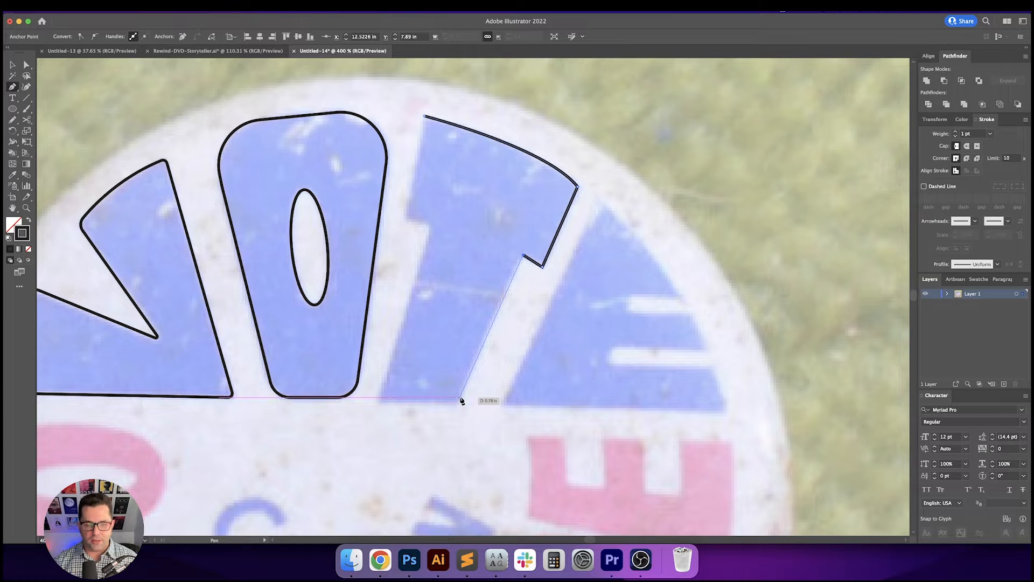
{"action": "left_click", "coordinate": [461, 399]}
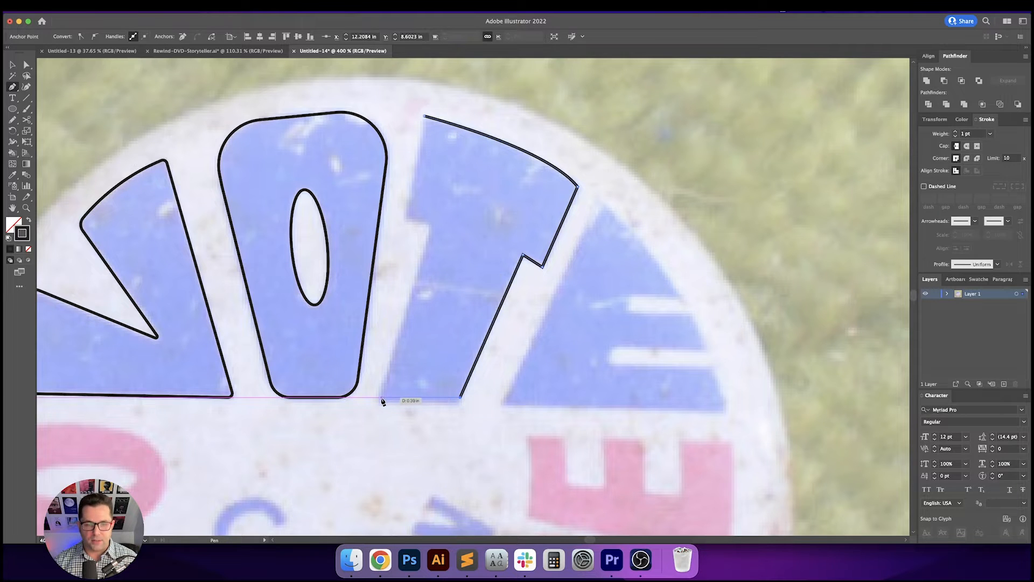
{"action": "left_click", "coordinate": [378, 399]}
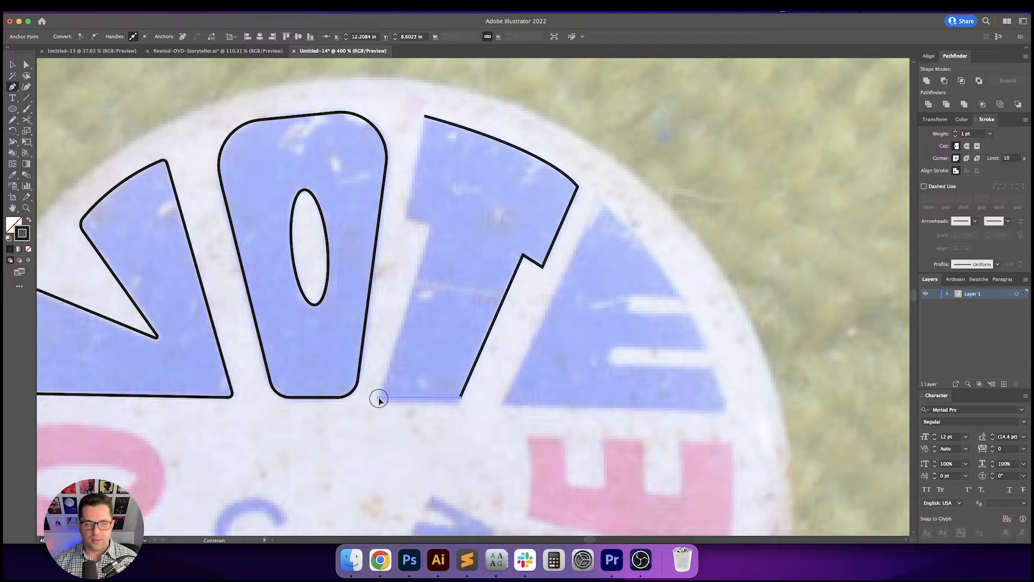
{"action": "left_click", "coordinate": [433, 228]}
{"action": "left_click", "coordinate": [404, 220]}
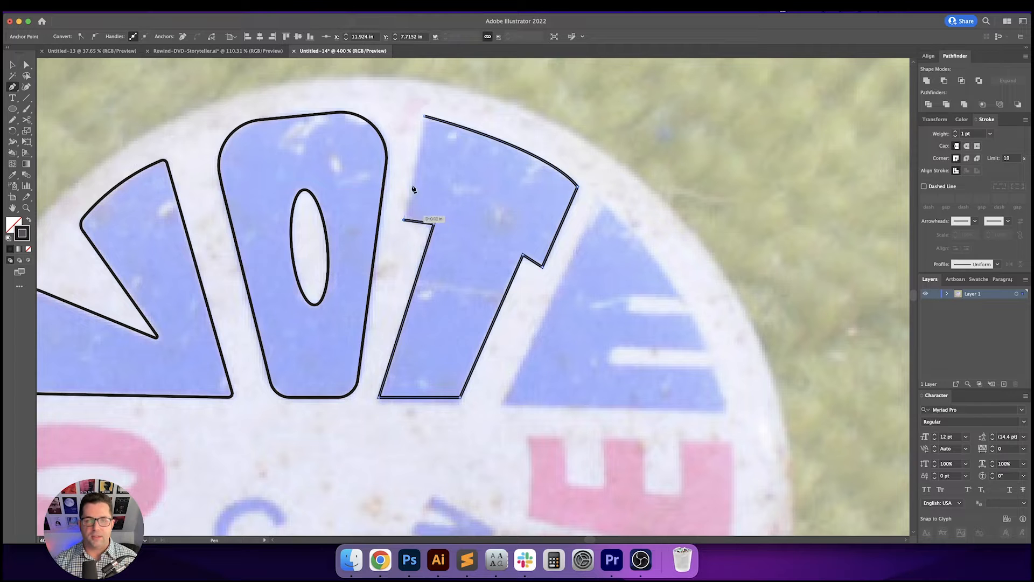
{"action": "left_click", "coordinate": [425, 118]}
- Round the T's two inner corners under the crossbar slightly with the corner widgets
{"action": "key", "text": "a"}
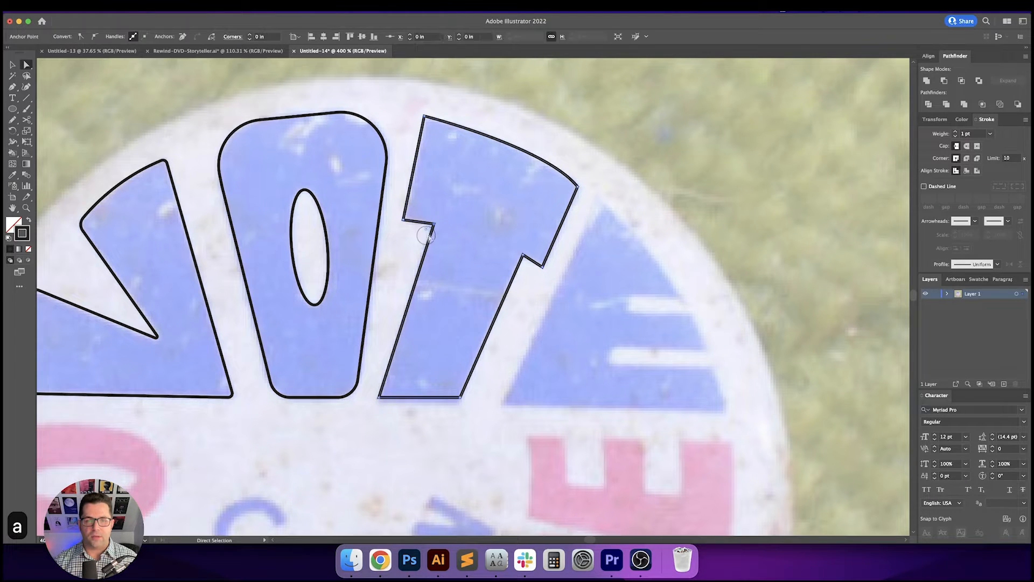
{"action": "left_click_drag", "start_coordinate": [431, 230], "coordinate": [423, 231]}
{"action": "left_click", "coordinate": [507, 238]}
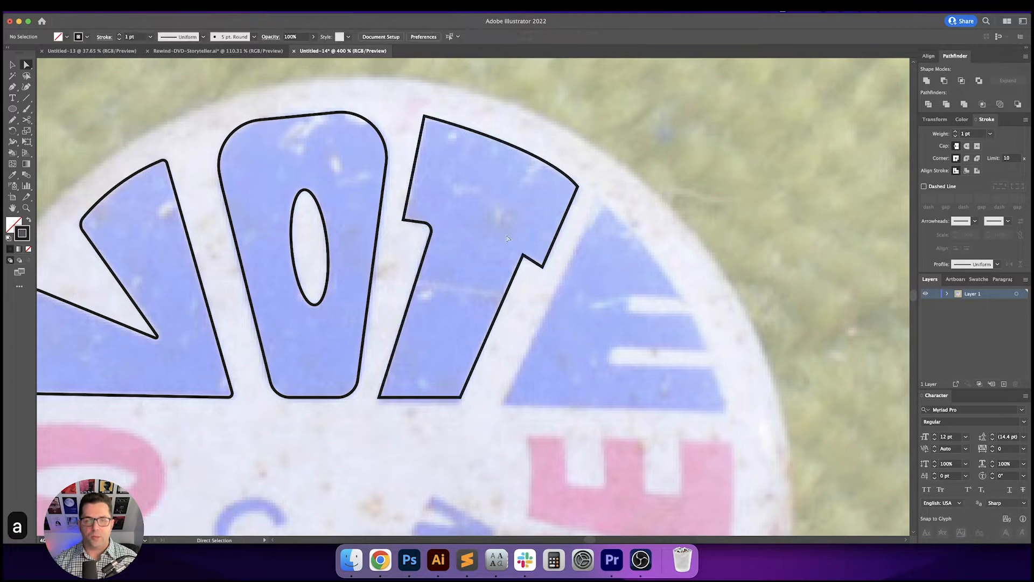
{"action": "left_click_drag", "start_coordinate": [530, 265], "coordinate": [527, 267]}
{"action": "left_click", "coordinate": [588, 167]}
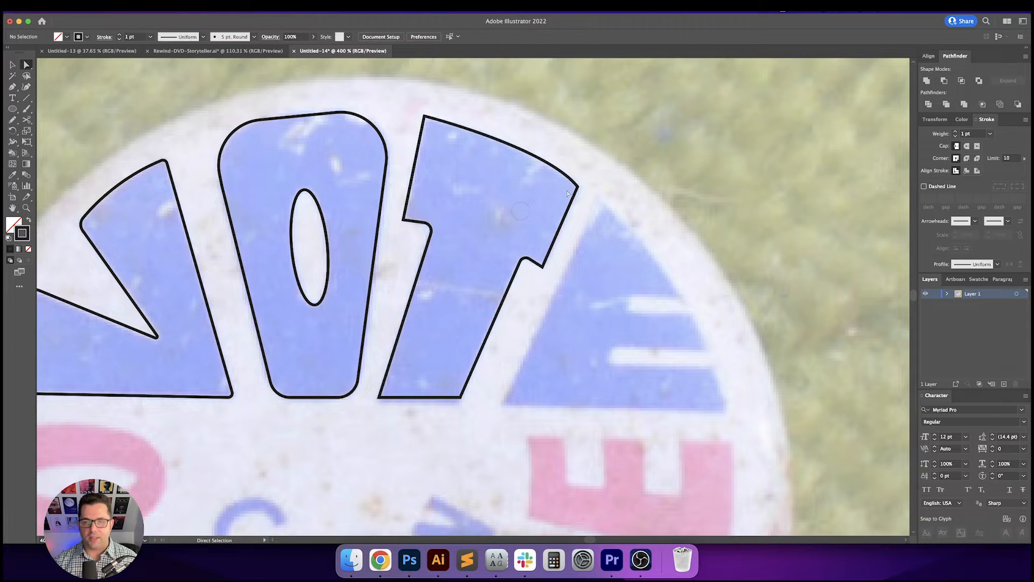
- Round the T's top left and top right corners with the corner widgets
{"action": "key", "text": "a"}
{"action": "left_click_drag", "start_coordinate": [593, 163], "coordinate": [575, 196]}
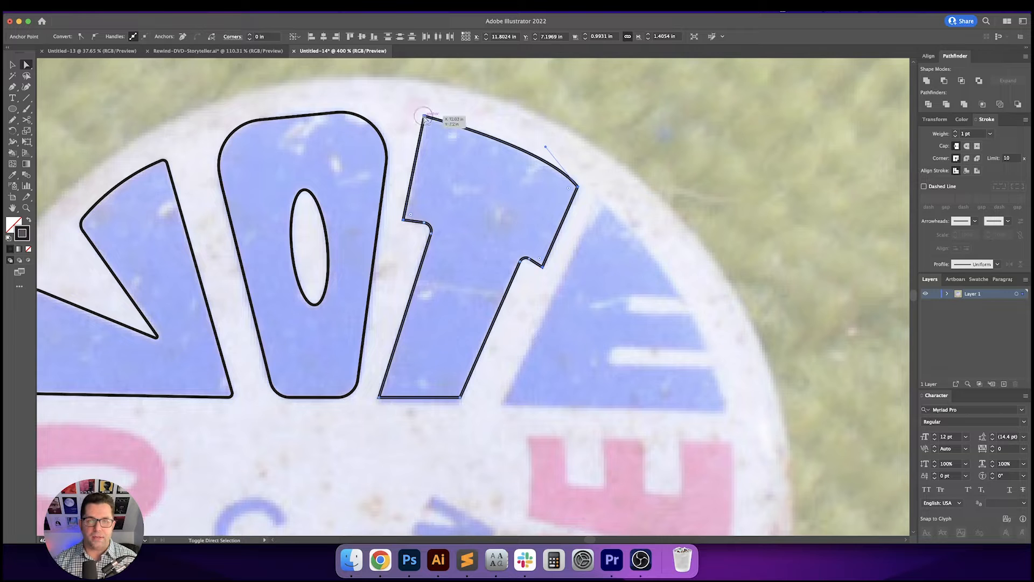
{"action": "left_click_drag", "start_coordinate": [428, 124], "coordinate": [433, 132]}
{"action": "left_click", "coordinate": [476, 173]}
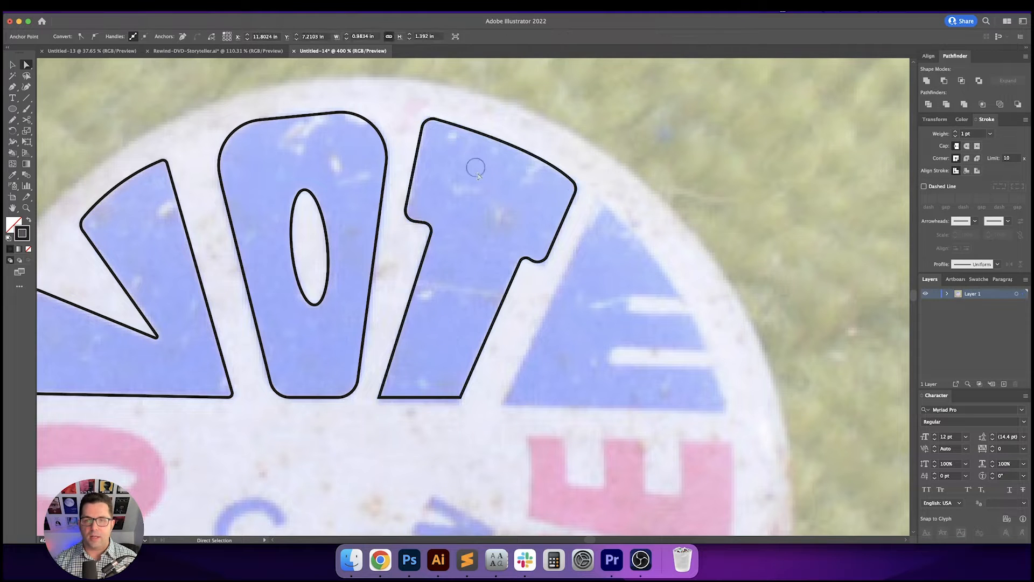
- Round the T's bottom corners slightly with the corner widgets
{"action": "scroll", "coordinate": [476, 172], "scroll_direction": "down", "scroll_amount": 2}
{"action": "key", "text": "a"}
{"action": "key", "text": "a"}
{"action": "left_click", "coordinate": [376, 372]}
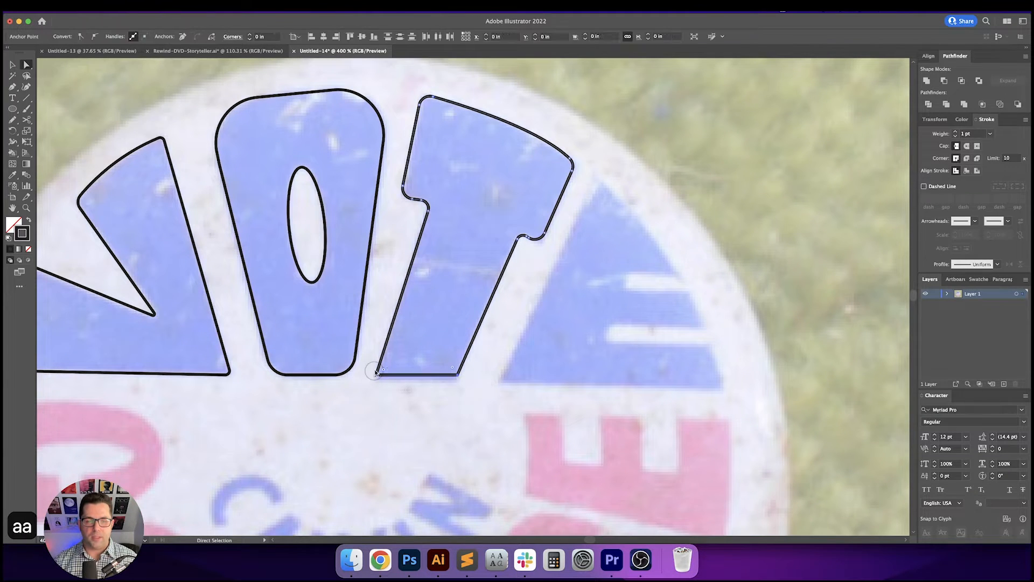
{"action": "left_click", "coordinate": [451, 372], "text": "shift"}
{"action": "left_click_drag", "start_coordinate": [452, 370], "coordinate": [453, 370]}
{"action": "left_click", "coordinate": [453, 344]}
{"action": "left_click_drag", "start_coordinate": [520, 329], "coordinate": [477, 343]}
{"action": "left_click_drag", "start_coordinate": [555, 336], "coordinate": [523, 331]}
{"action": "key", "text": "v"}
{"action": "key", "text": "p"}
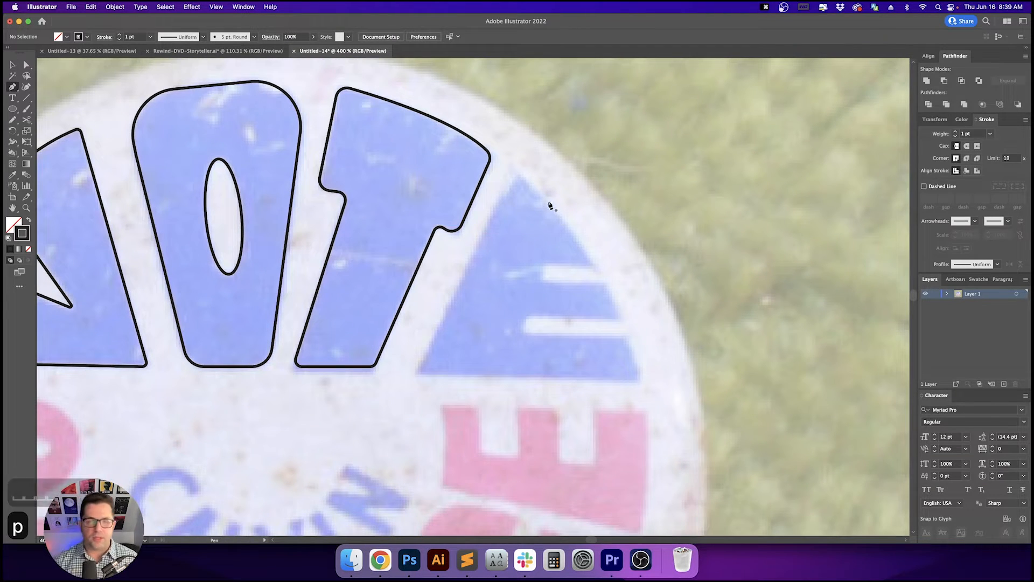
- Trace the E as a closed path with the Pen tool, curving its top edge along the button's rim and following its two notches
{"action": "left_click", "coordinate": [518, 174]}
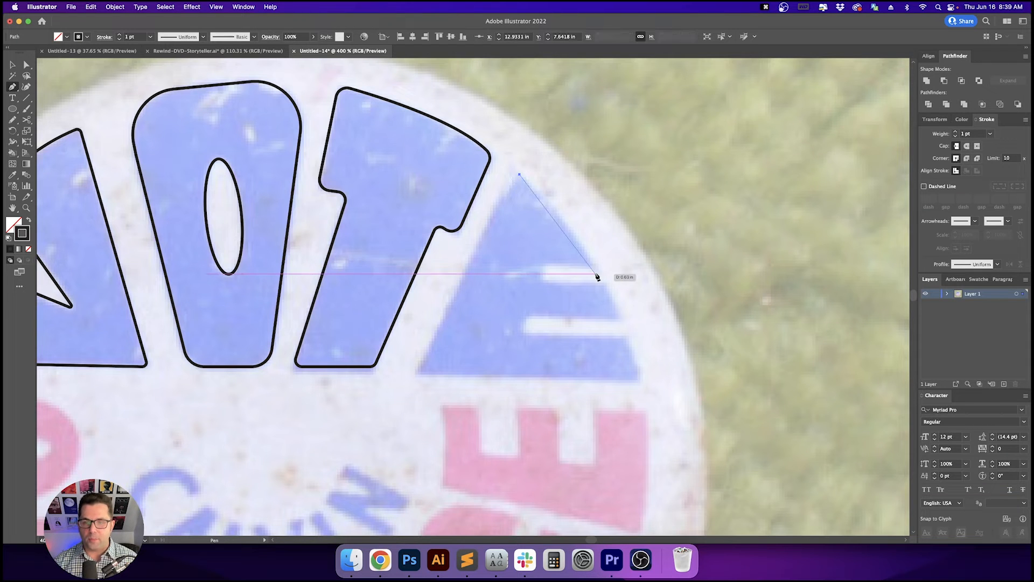
{"action": "mouse_move", "coordinate": [593, 267]}
{"action": "left_mouse_down"}
{"action": "mouse_move", "coordinate": [600, 284]}
{"action": "mouse_move", "coordinate": [590, 264]}
{"action": "left_mouse_up"}
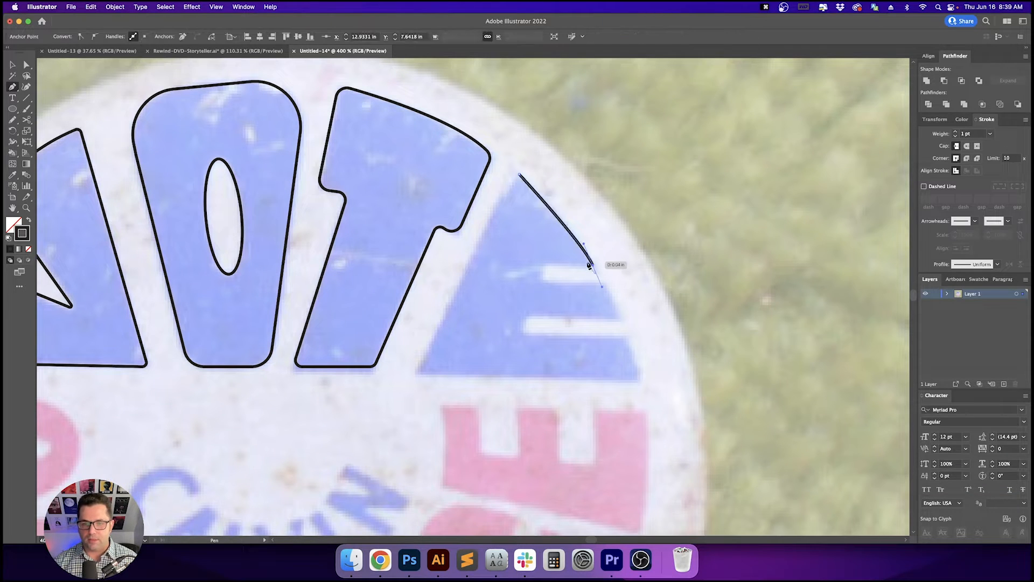
{"action": "left_click", "coordinate": [594, 267]}
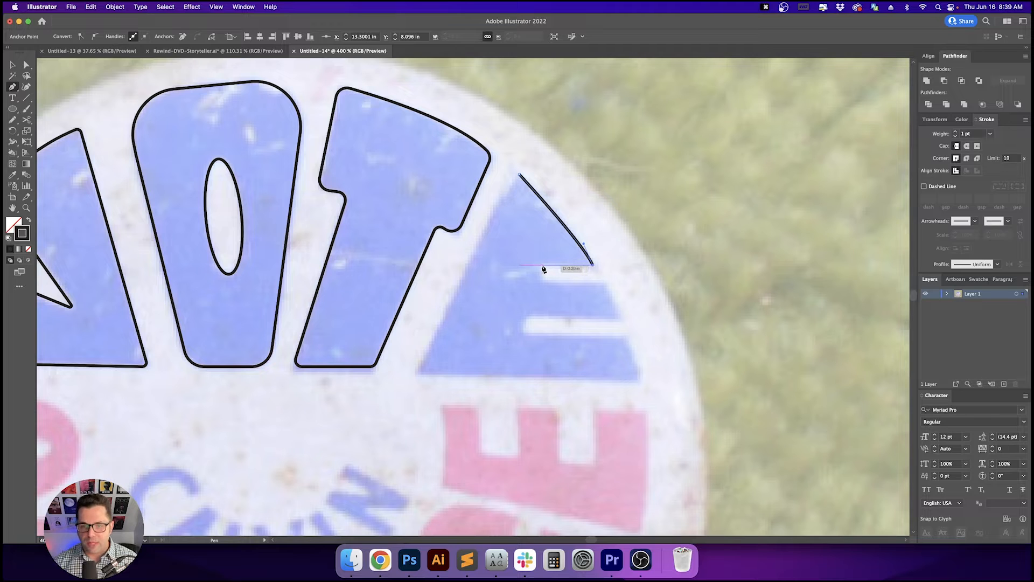
{"action": "left_click", "coordinate": [542, 265]}
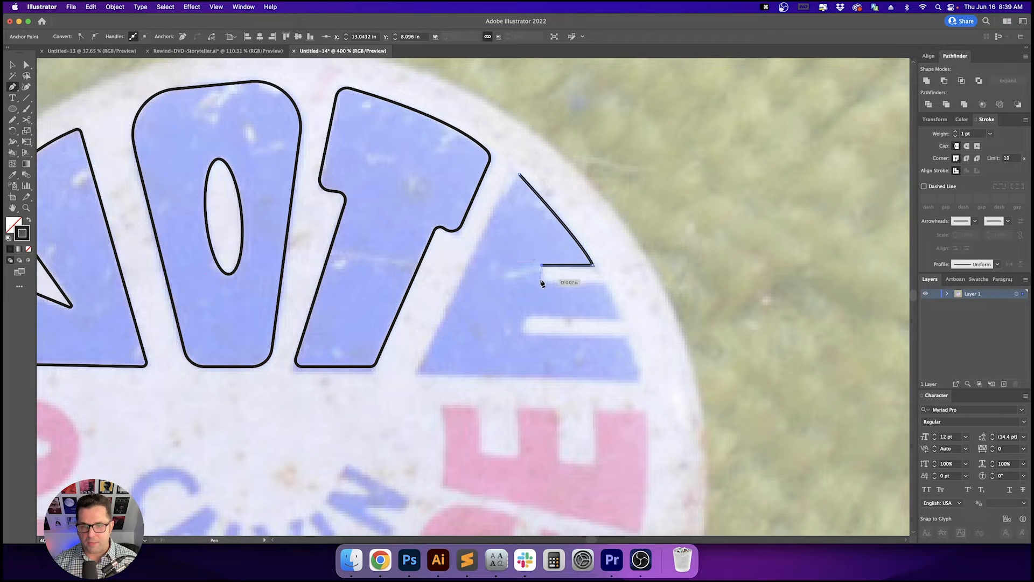
{"action": "left_click", "coordinate": [541, 281]}
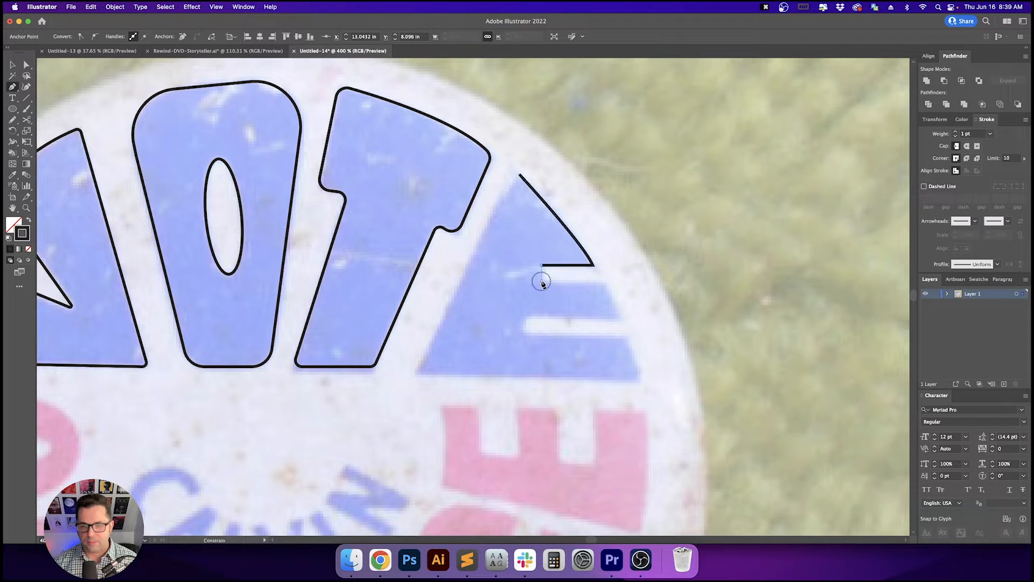
{"action": "left_click", "coordinate": [605, 281]}
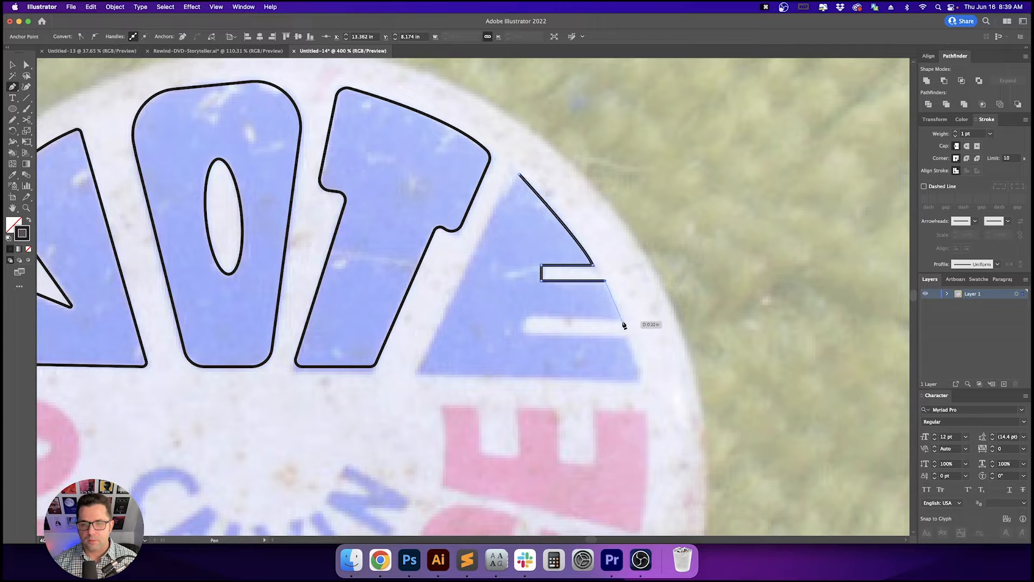
{"action": "left_click", "coordinate": [623, 322]}
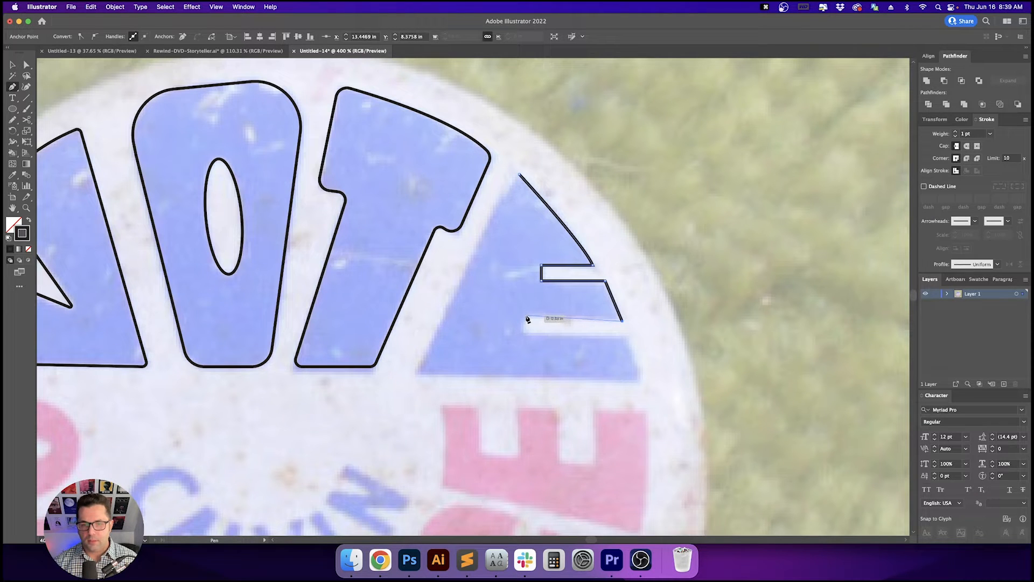
{"action": "left_click", "coordinate": [528, 317]}
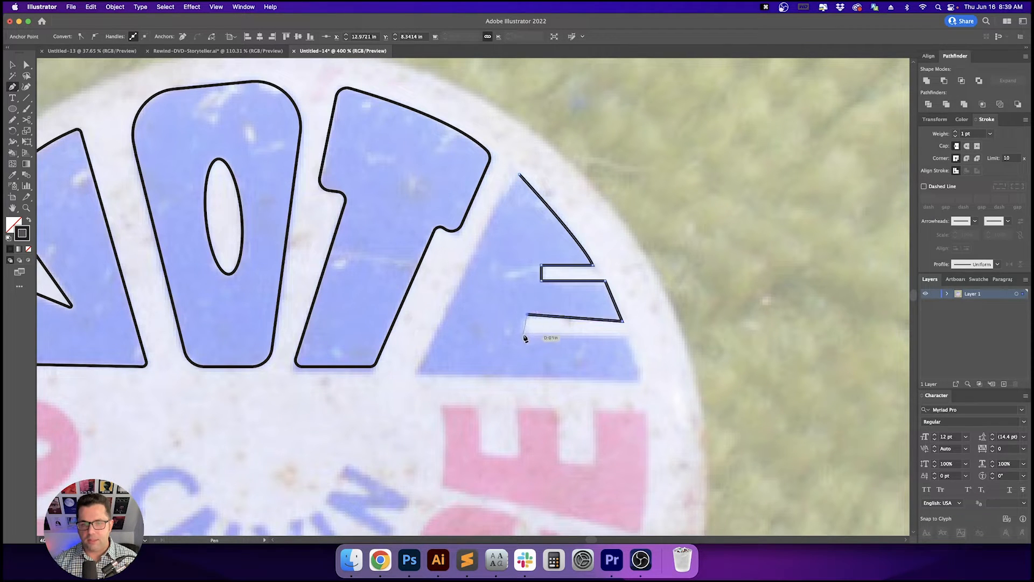
{"action": "left_click", "coordinate": [626, 338]}
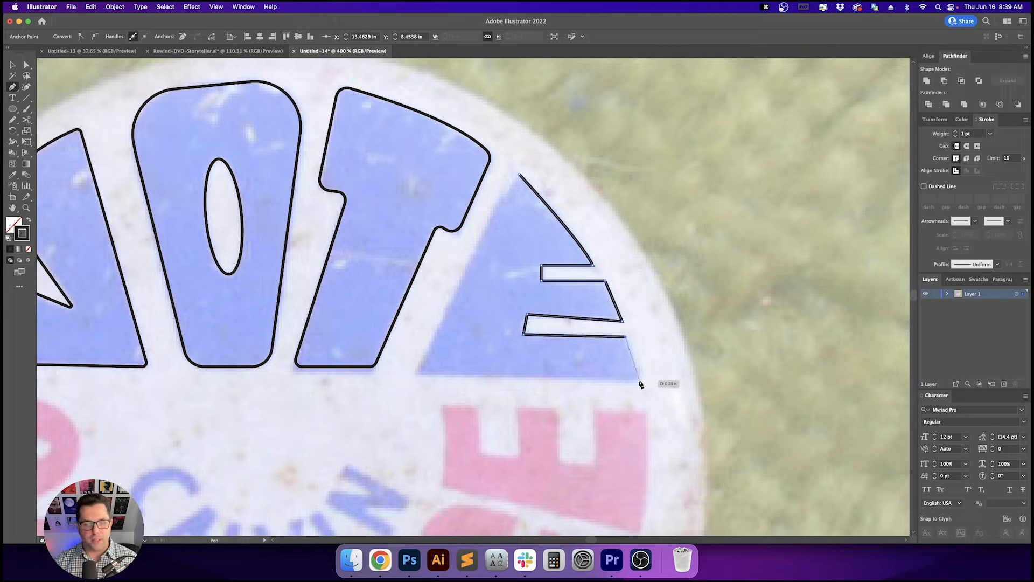
{"action": "left_click", "coordinate": [641, 380]}
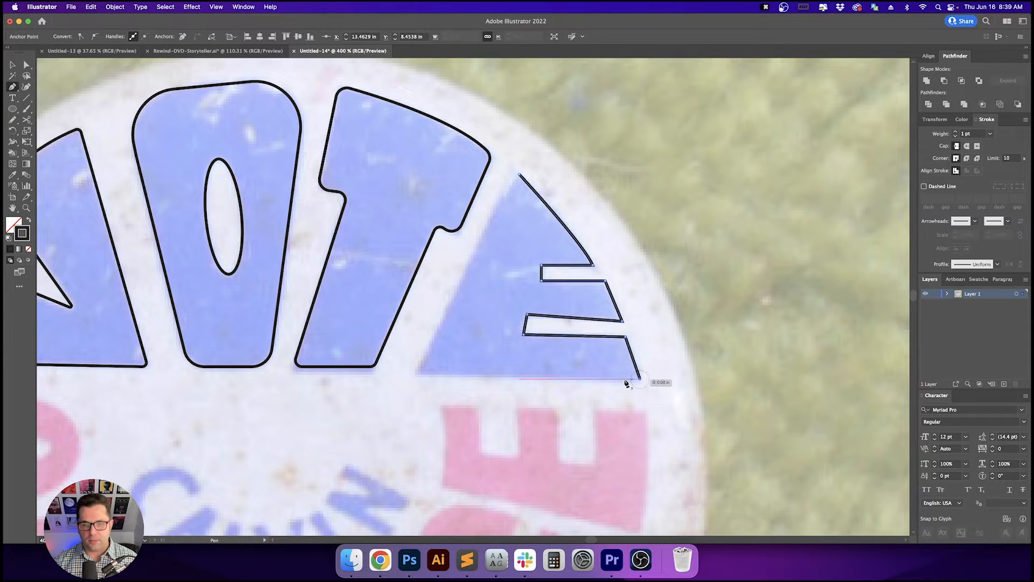
{"action": "left_click", "coordinate": [416, 375]}
{"action": "left_click", "coordinate": [519, 174]}
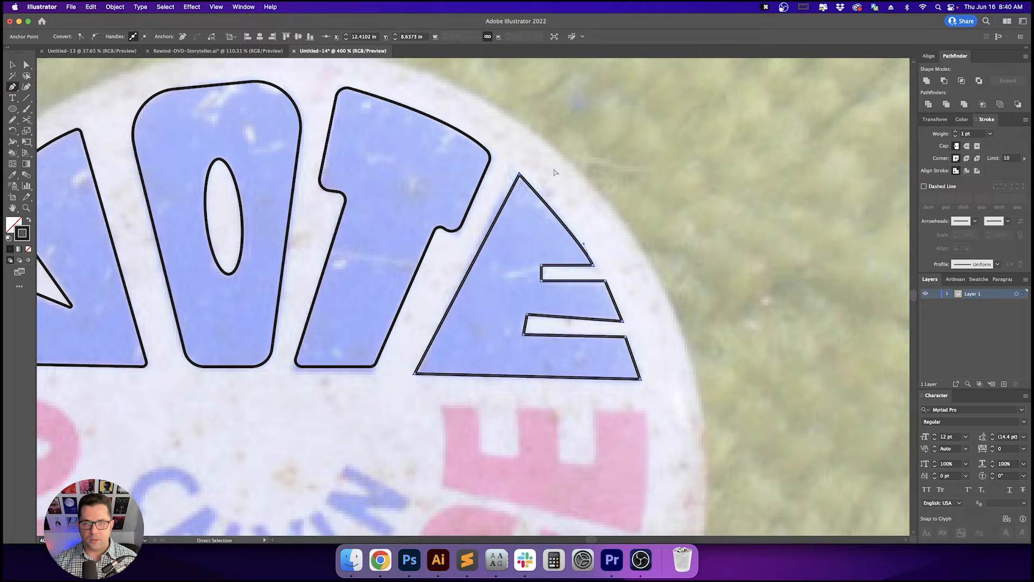
- Round the E's top point slightly with its corner widget
{"action": "left_click", "coordinate": [604, 242], "text": "super"}
{"action": "key", "text": "a"}
{"action": "left_click", "coordinate": [519, 174]}
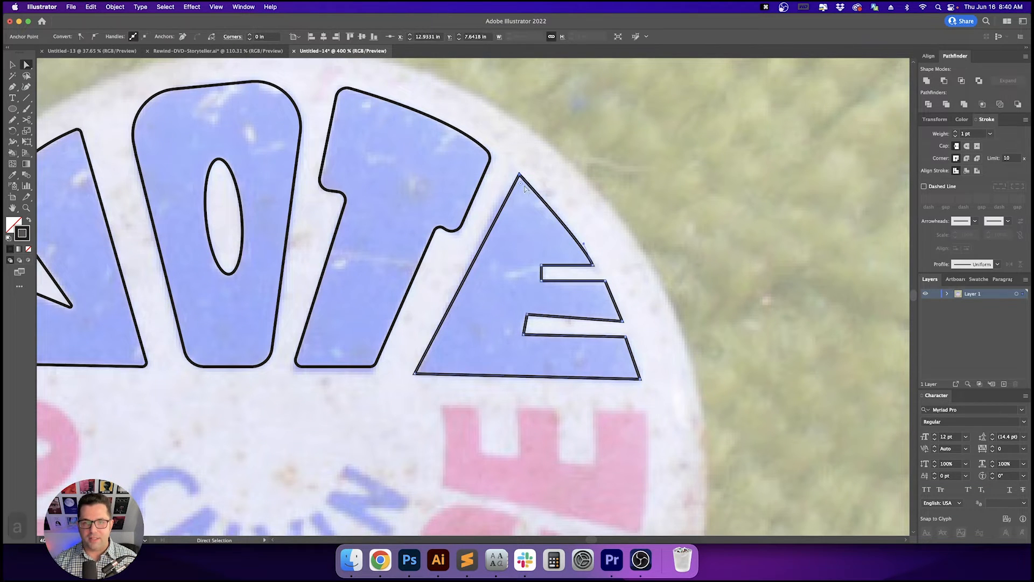
{"action": "left_click_drag", "start_coordinate": [521, 186], "coordinate": [522, 190]}
{"action": "left_click", "coordinate": [574, 184]}
- Select the E's inner notch corners and round them slightly with the corner widget
{"action": "key", "text": "space"}
{"action": "left_click_drag", "start_coordinate": [630, 240], "coordinate": [614, 233]}
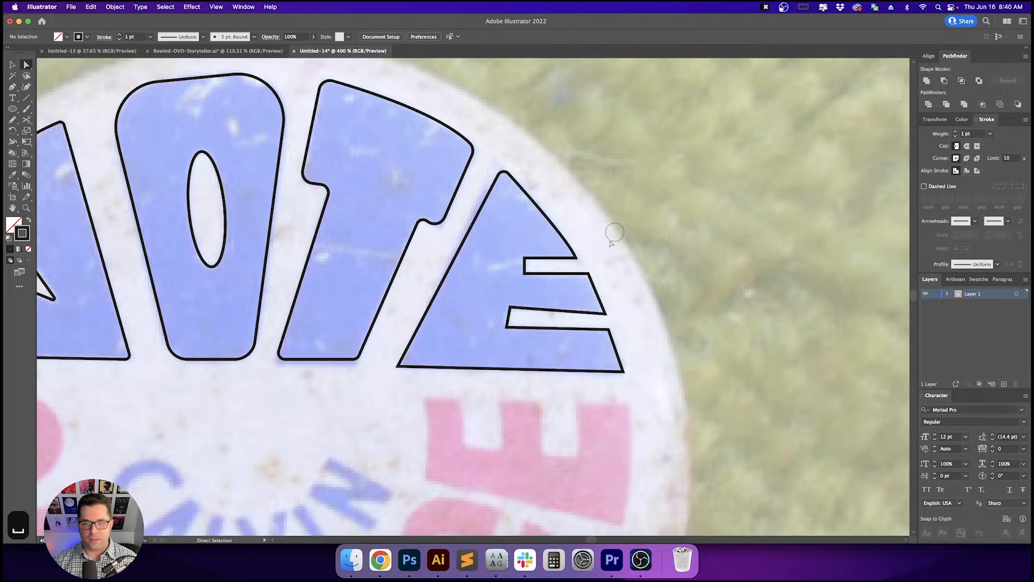
{"action": "key", "text": "a"}
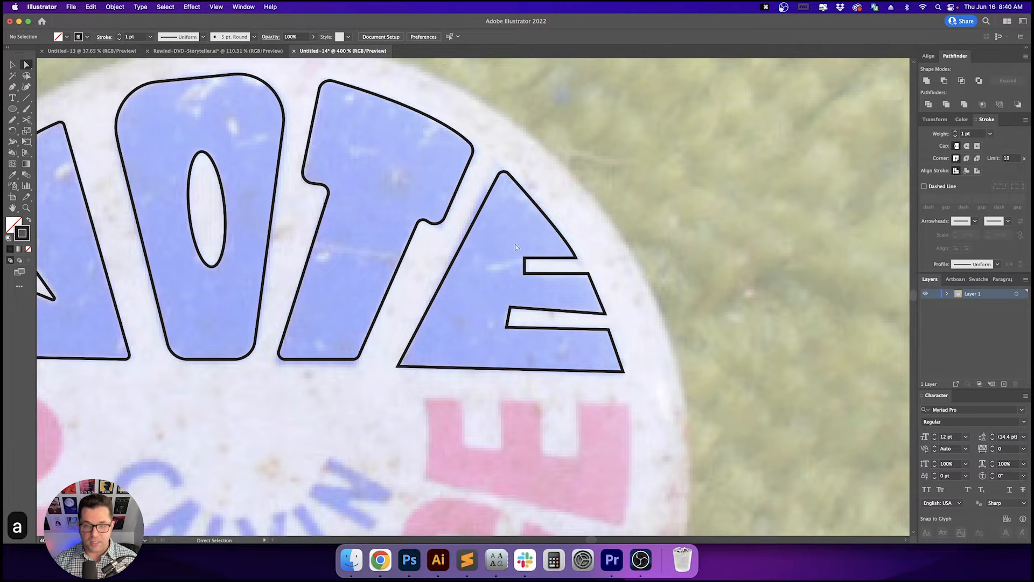
{"action": "left_click_drag", "start_coordinate": [621, 298], "coordinate": [638, 319]}
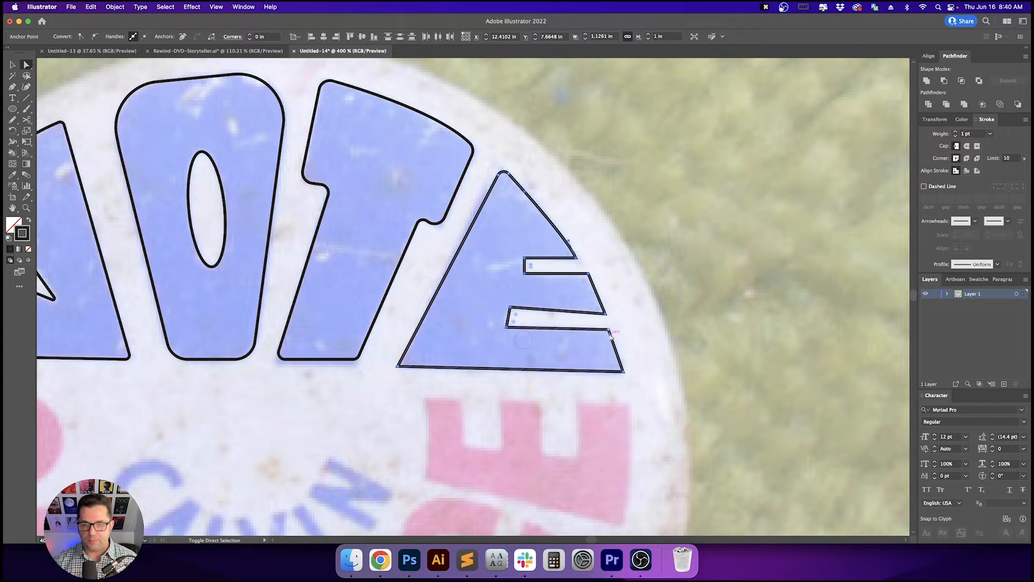
{"action": "left_click_drag", "start_coordinate": [584, 284], "coordinate": [589, 242]}
{"action": "left_click", "coordinate": [609, 276]}
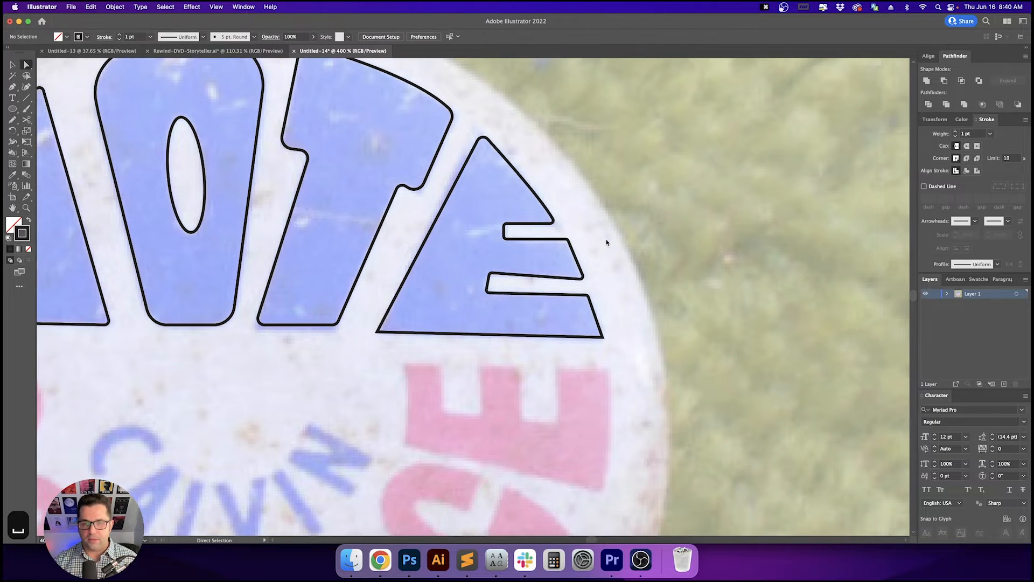
- Select the E's bottom corners and round them slightly with the corner widget
{"action": "key", "text": "v"}
{"action": "key", "text": "v"}
{"action": "key", "text": "a"}
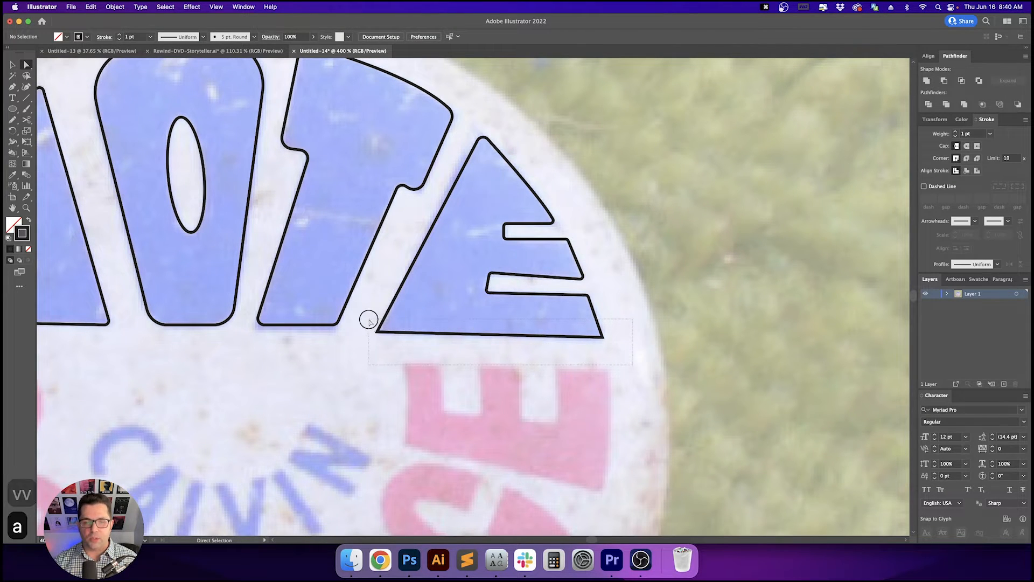
{"action": "left_click", "coordinate": [402, 319]}
{"action": "left_click_drag", "start_coordinate": [386, 328], "coordinate": [387, 327]}
{"action": "left_click", "coordinate": [437, 299]}
{"action": "left_click_drag", "start_coordinate": [437, 300], "coordinate": [533, 277]}
{"action": "key", "text": "v"}
{"action": "scroll", "coordinate": [494, 322], "scroll_direction": "down", "scroll_amount": 1}
{"action": "key", "text": "v"}
{"action": "key", "text": "v"}
{"action": "left_click_drag", "start_coordinate": [278, 322], "coordinate": [362, 309]}
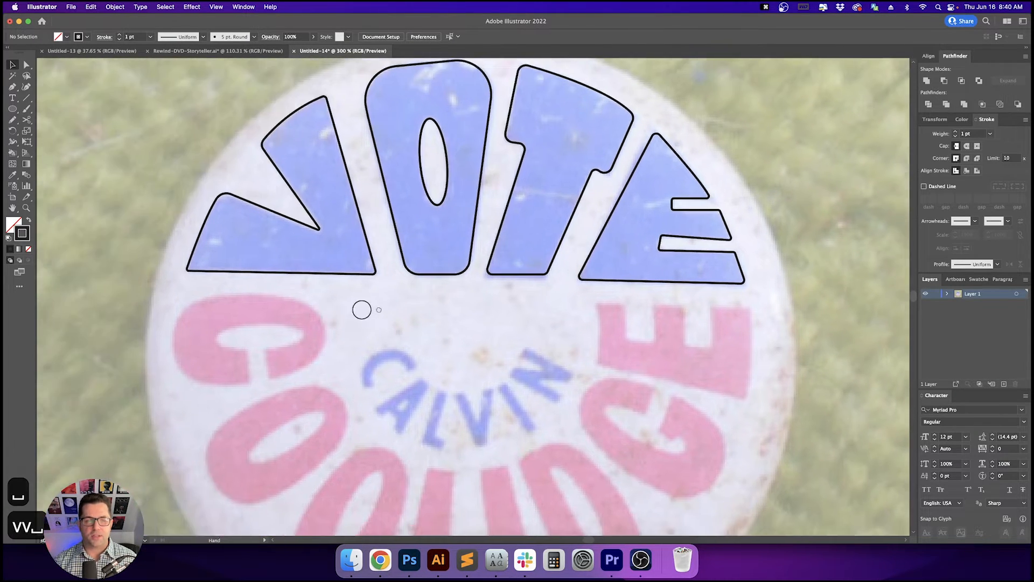
- Select all traced letters of VOTE and swap fill and stroke so they become solid filled shapes
{"action": "key", "text": "super+a"}
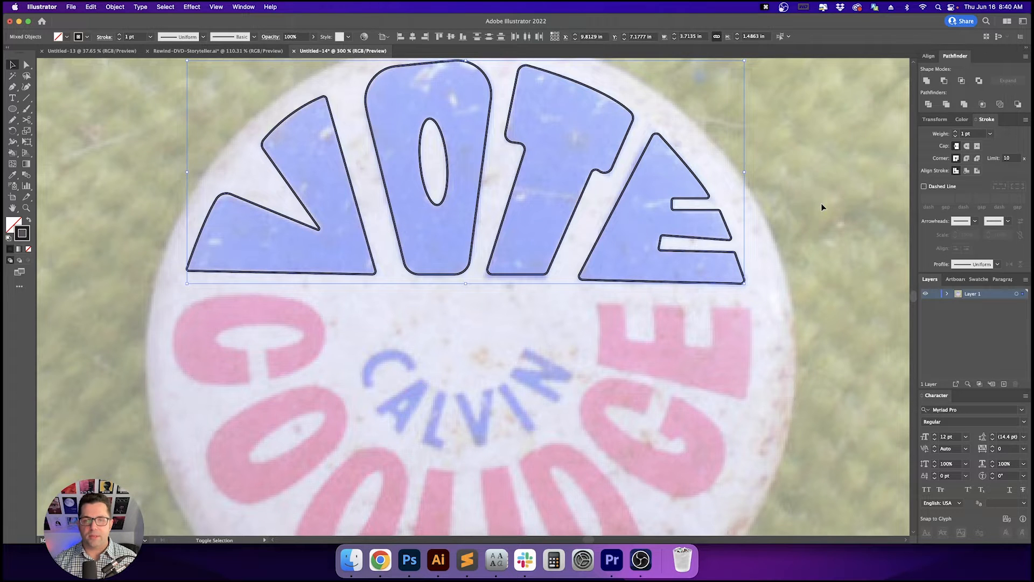
{"action": "key", "text": "shift+x"}
{"action": "key", "text": "v"}
{"action": "key", "text": "v"}
{"action": "left_click_drag", "start_coordinate": [812, 207], "coordinate": [754, 276]}
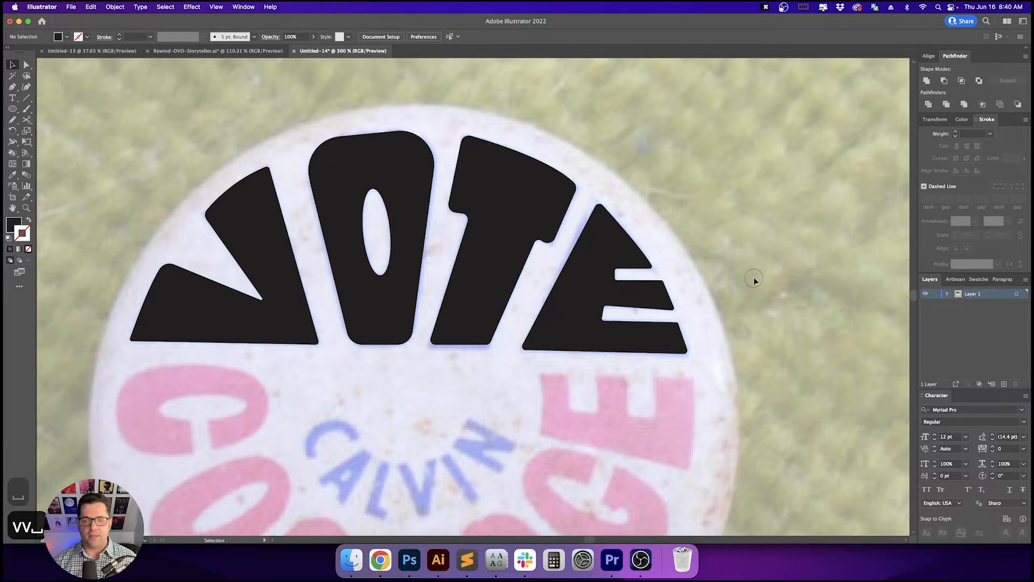
- Trace the first C of COOLIDGE as a closed outline with the Pen tool, using stroke only
{"action": "scroll", "coordinate": [753, 271], "scroll_direction": "down", "scroll_amount": 5}
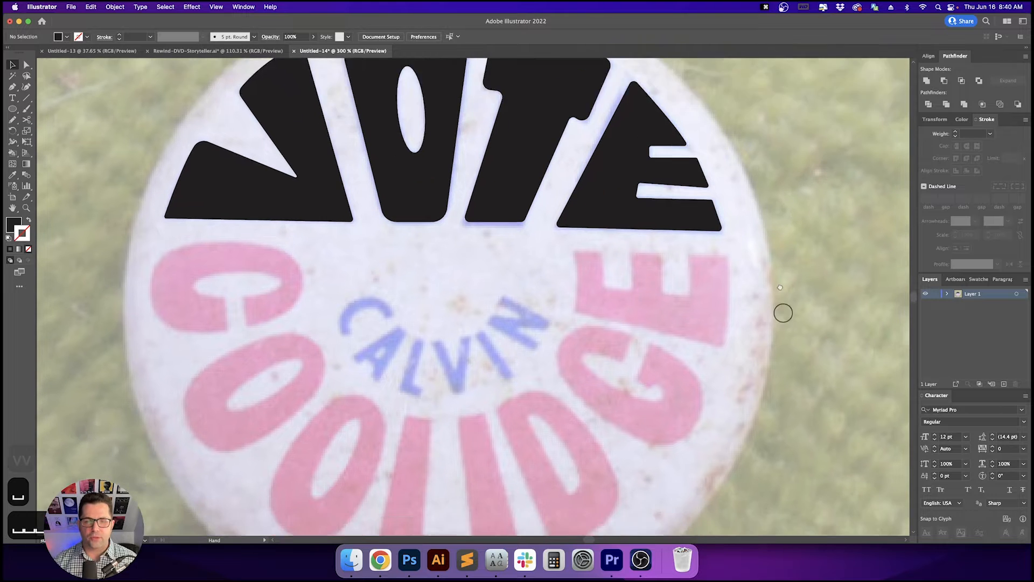
{"action": "scroll", "coordinate": [485, 345], "scroll_direction": "down", "scroll_amount": 1}
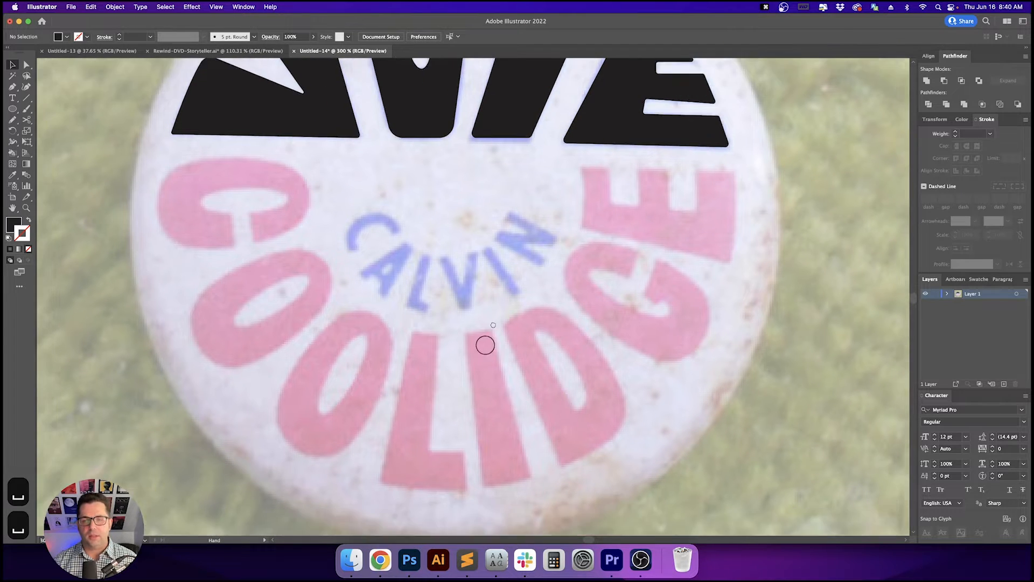
{"action": "left_click_drag", "start_coordinate": [485, 345], "coordinate": [534, 293]}
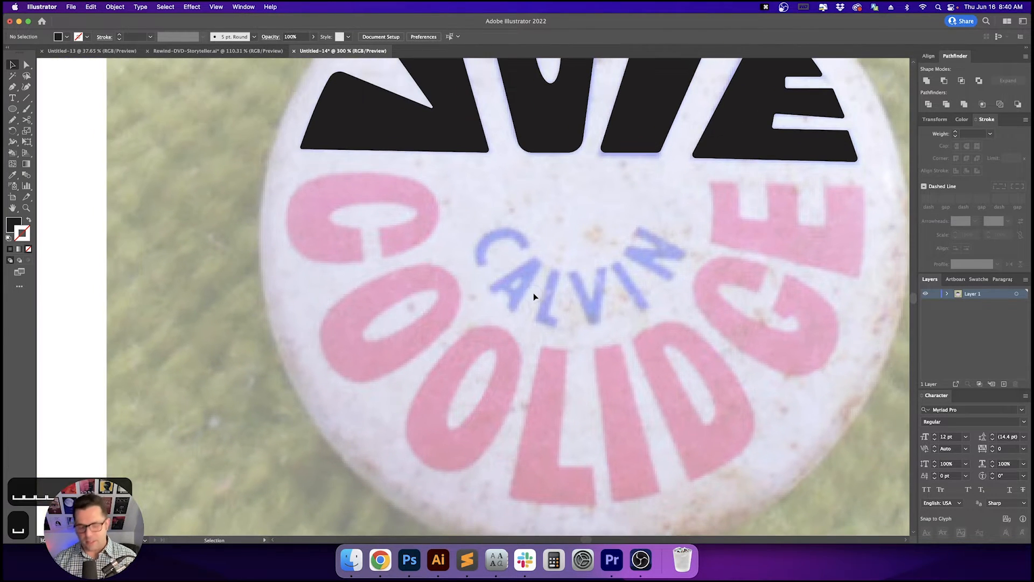
{"action": "key", "text": "p"}
{"action": "scroll", "coordinate": [362, 190], "scroll_direction": "up", "scroll_amount": 1}
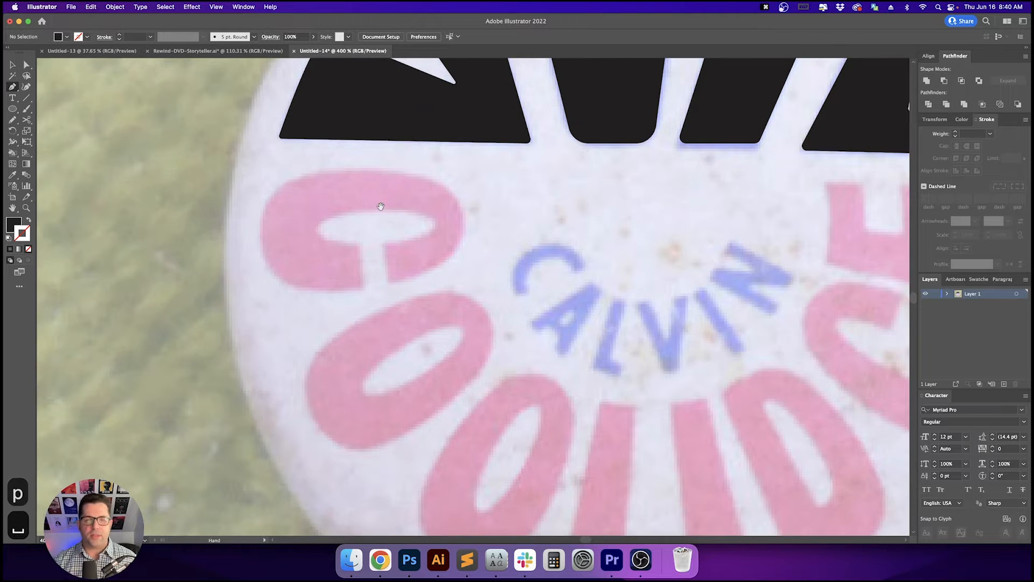
{"action": "scroll", "coordinate": [531, 212], "scroll_direction": "left", "scroll_amount": 1}
{"action": "key", "text": "shift+x"}
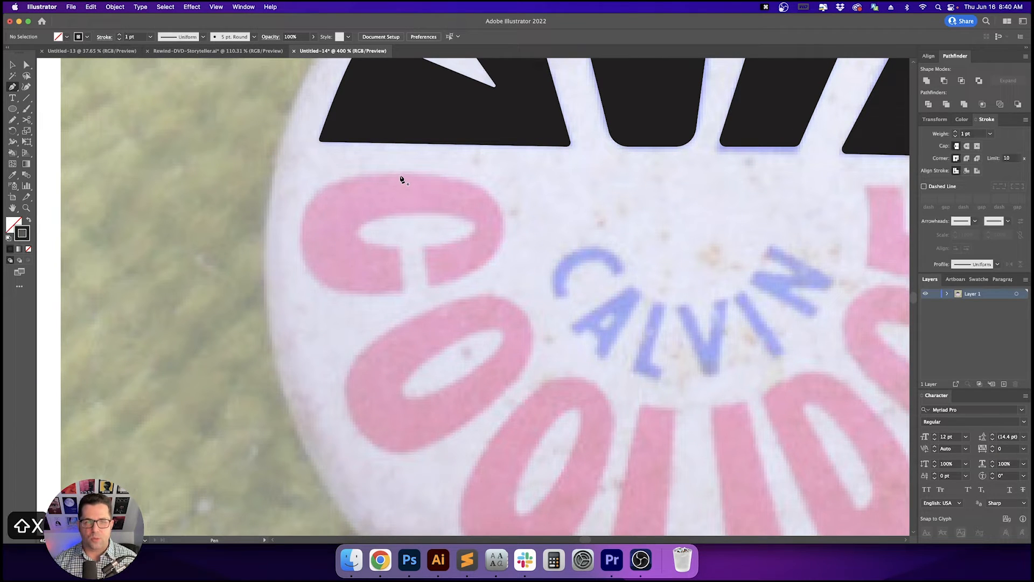
{"action": "left_click", "coordinate": [400, 174]}
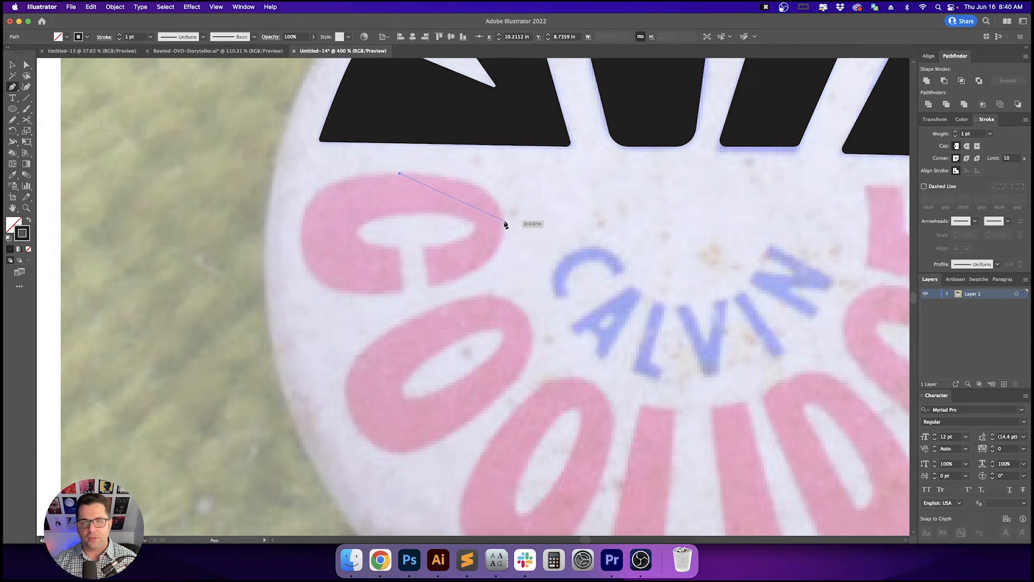
{"action": "left_click_drag", "start_coordinate": [509, 248], "coordinate": [508, 277]}
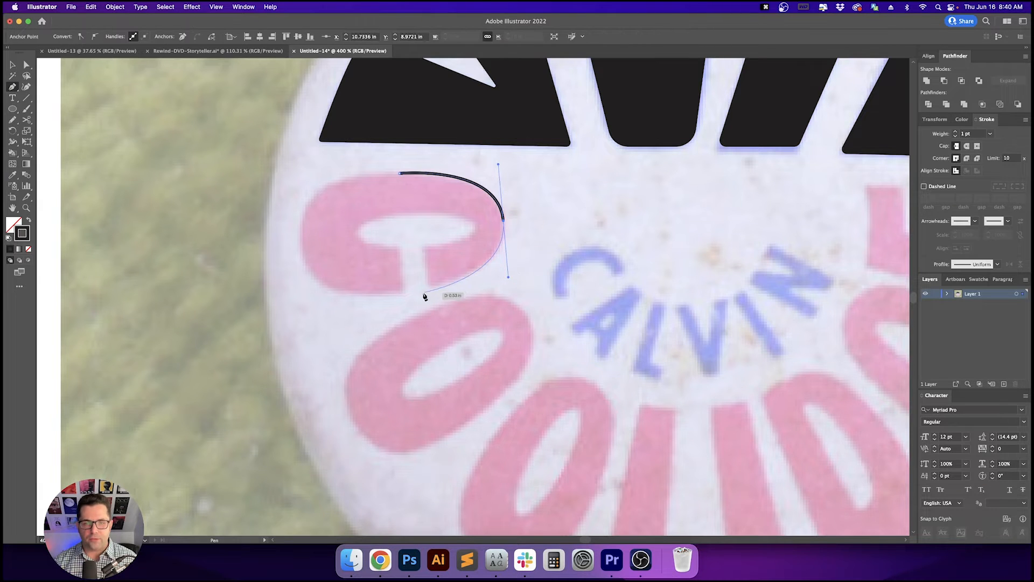
{"action": "left_click_drag", "start_coordinate": [430, 287], "coordinate": [421, 255]}
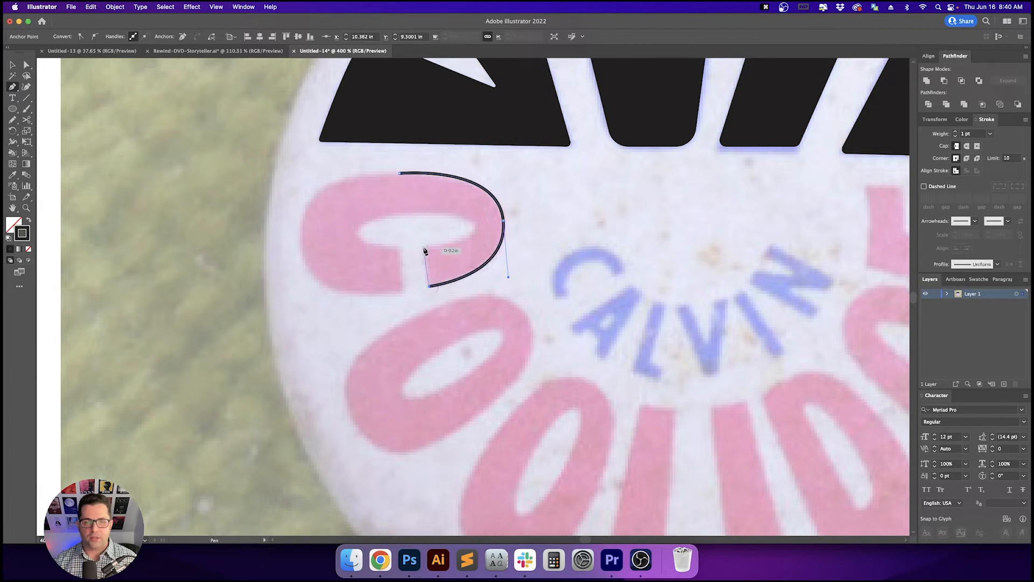
{"action": "left_click", "coordinate": [425, 248]}
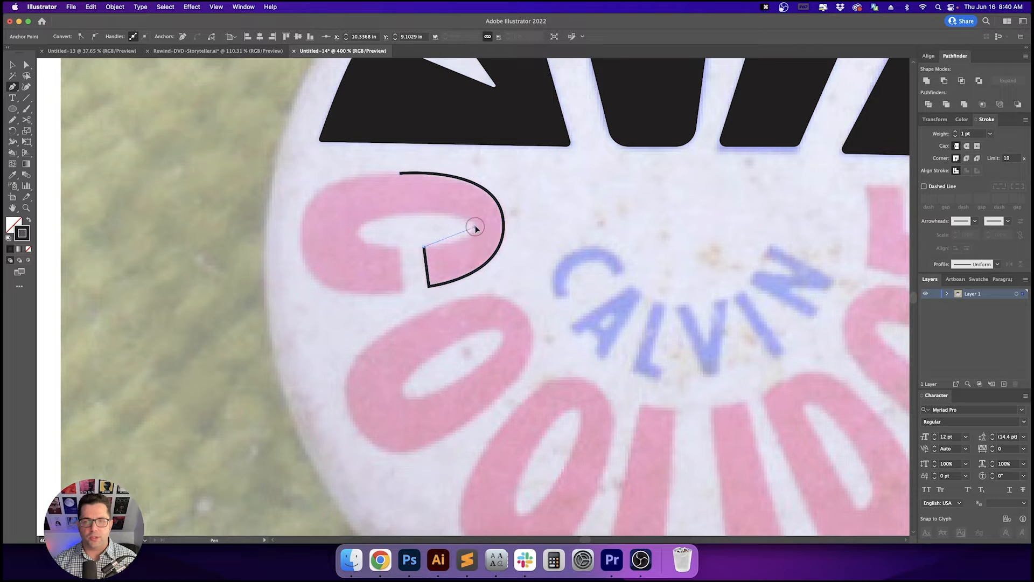
{"action": "left_click_drag", "start_coordinate": [475, 220], "coordinate": [477, 214]}
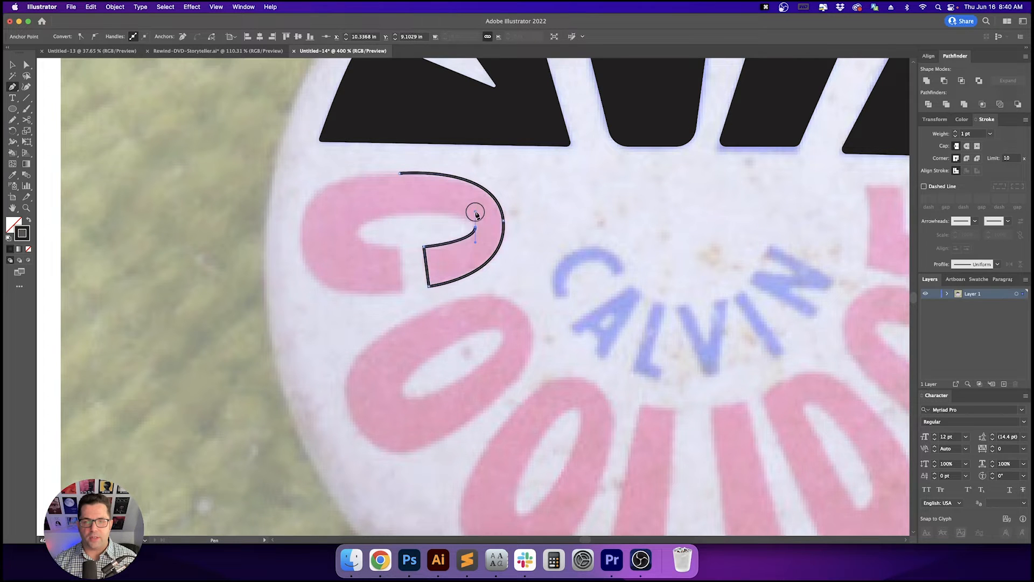
{"action": "left_click", "coordinate": [411, 215]}
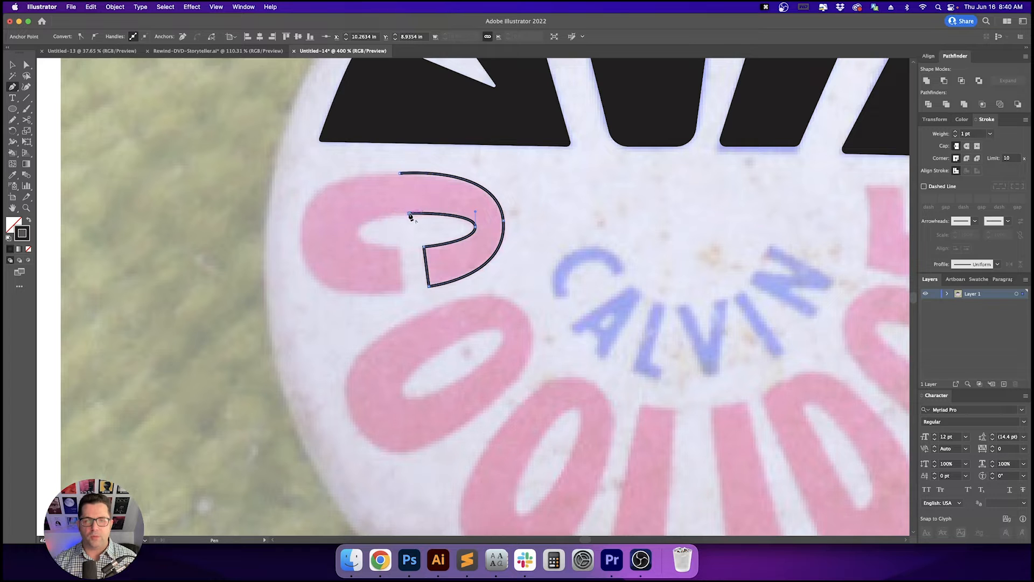
{"action": "left_click", "coordinate": [358, 236]}
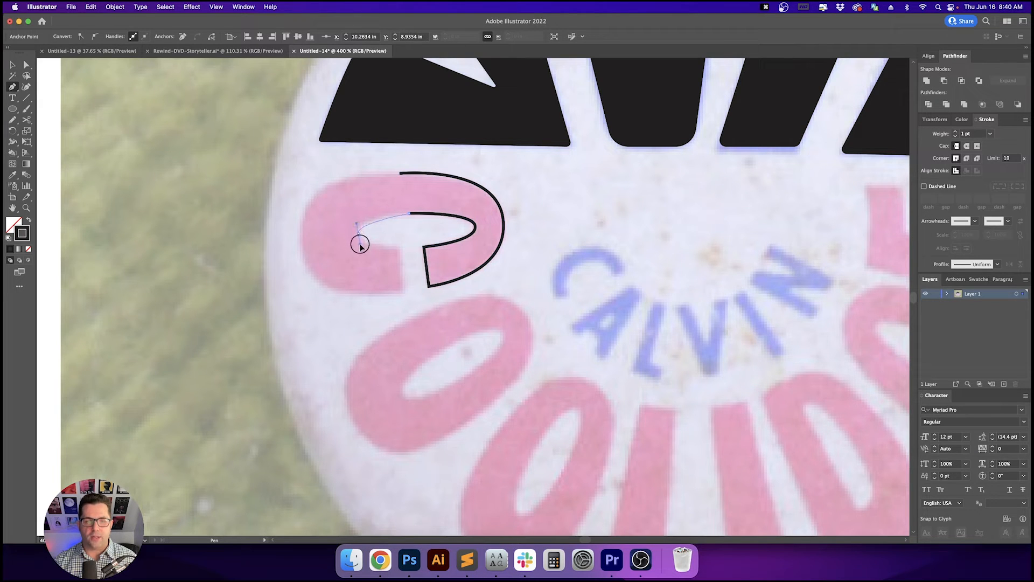
{"action": "left_click_drag", "start_coordinate": [360, 253], "coordinate": [360, 252]}
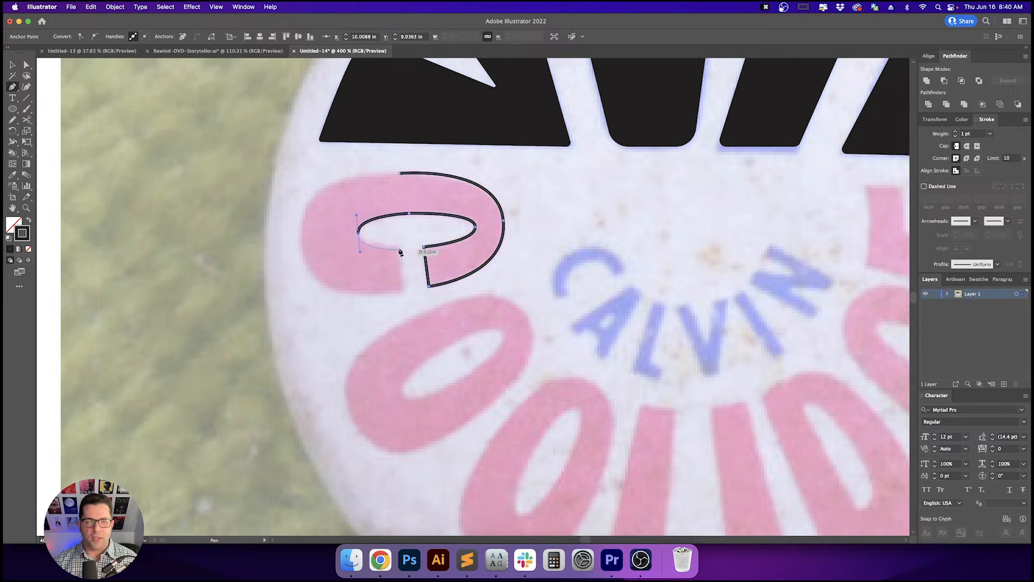
{"action": "left_click", "coordinate": [399, 248]}
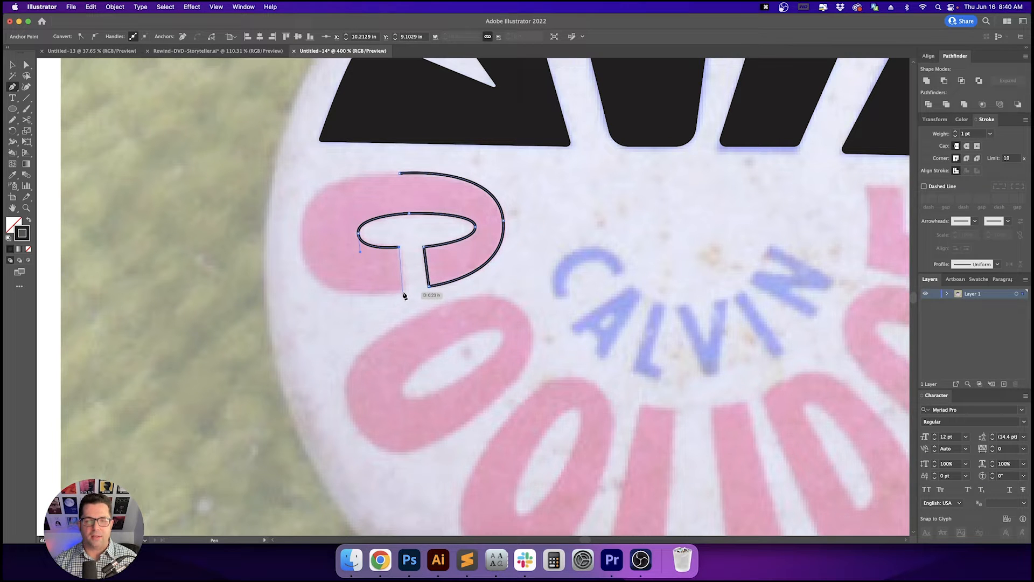
{"action": "left_click", "coordinate": [403, 293]}
{"action": "left_click_drag", "start_coordinate": [300, 239], "coordinate": [294, 170]}
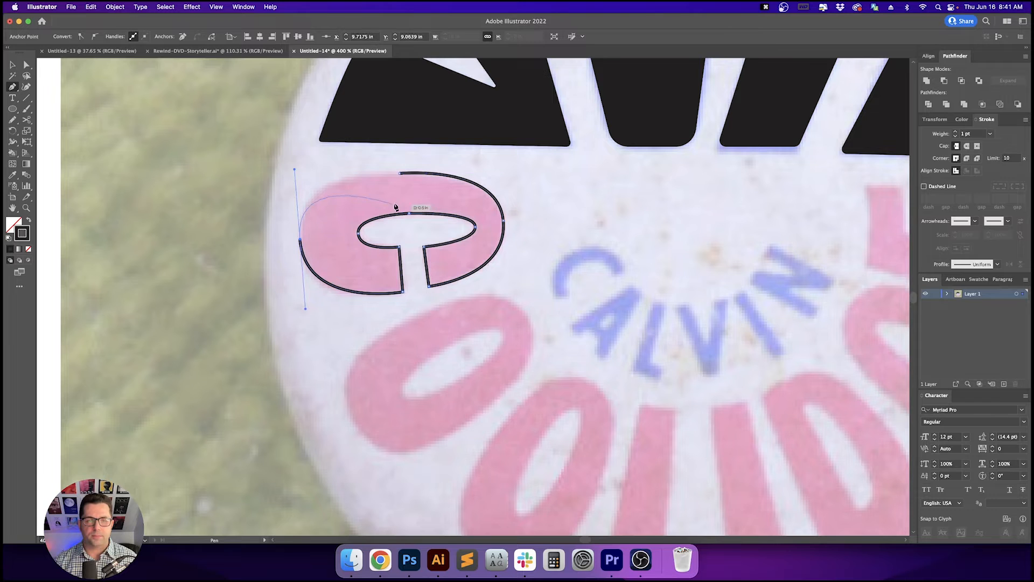
{"action": "left_click", "coordinate": [400, 173]}
- Adjust the direction handles on the C's outer curve to fit the letter better
{"action": "key", "text": "a"}
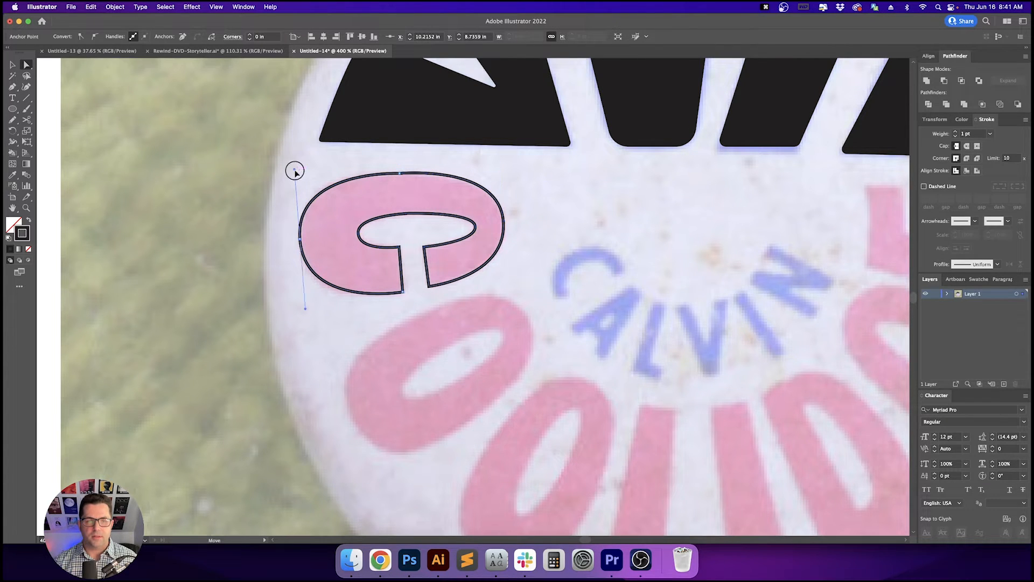
{"action": "left_click_drag", "start_coordinate": [294, 170], "coordinate": [296, 176]}
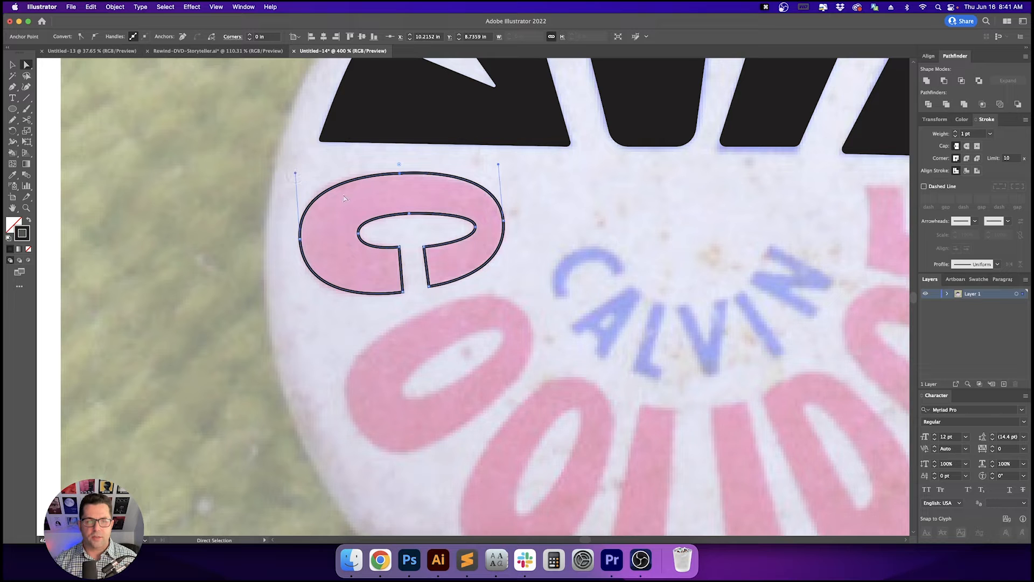
{"action": "left_click_drag", "start_coordinate": [498, 165], "coordinate": [500, 171]}
{"action": "left_click", "coordinate": [548, 199]}
{"action": "left_click_drag", "start_coordinate": [549, 200], "coordinate": [507, 208]}
{"action": "key", "text": "v"}
{"action": "key", "text": "v"}
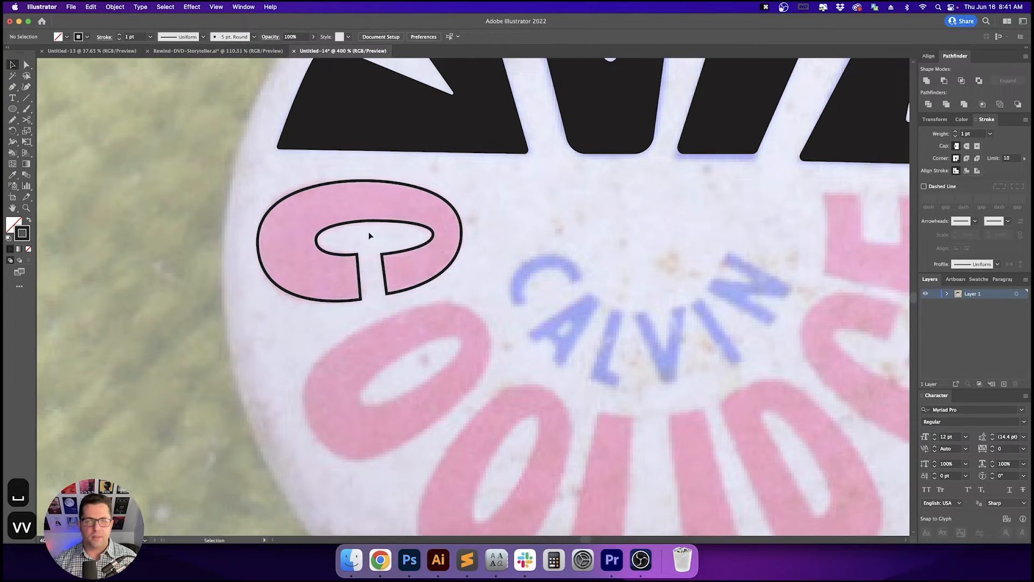
- Refine the handles of the C's inner counter curve so it matches the photo
{"action": "key", "text": "a"}
{"action": "left_click", "coordinate": [367, 221]}
{"action": "scroll", "coordinate": [369, 222], "scroll_direction": "up", "scroll_amount": 2}
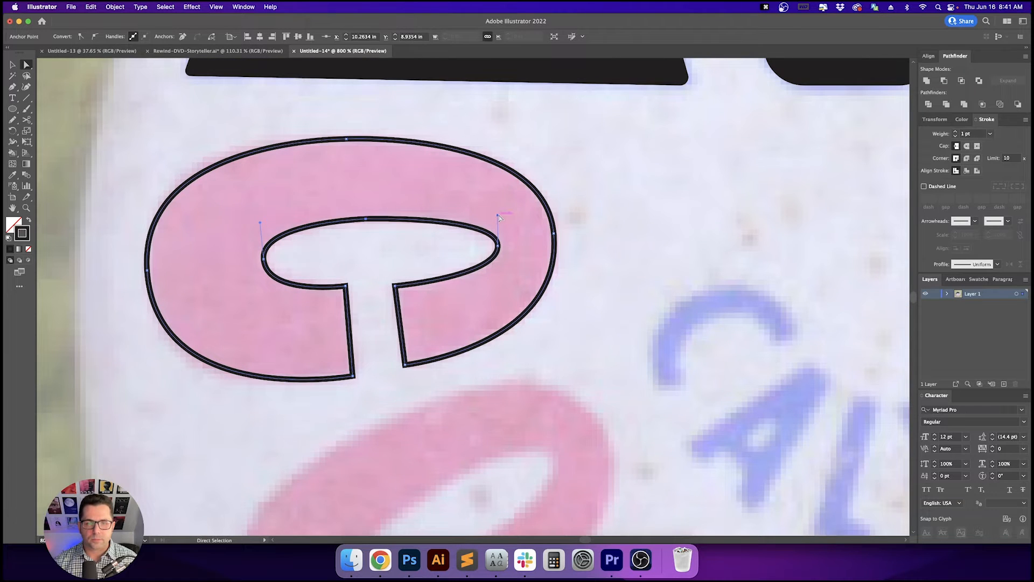
{"action": "left_click_drag", "start_coordinate": [497, 217], "coordinate": [495, 211]}
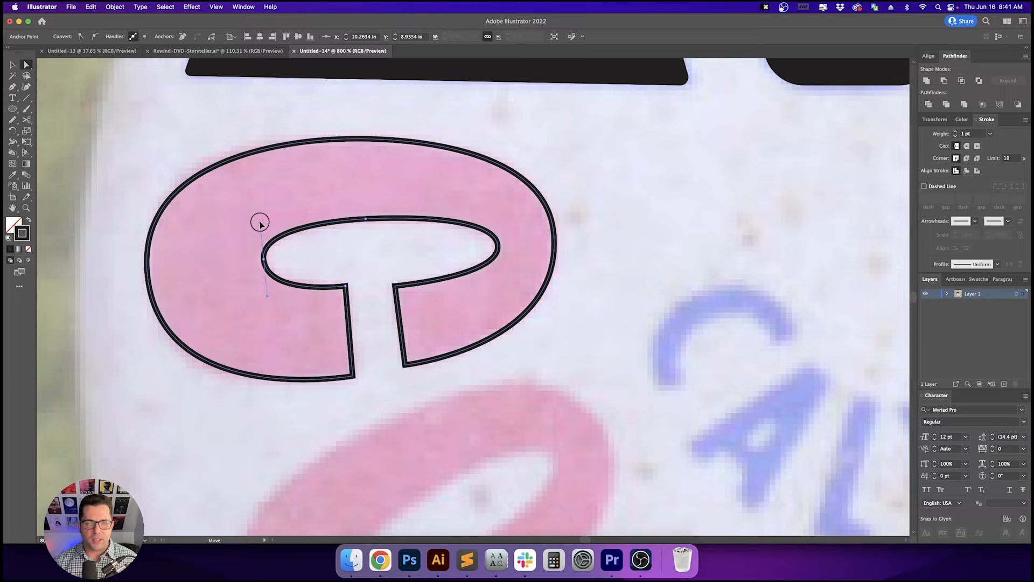
{"action": "left_click", "coordinate": [388, 258]}
{"action": "key", "text": "v"}
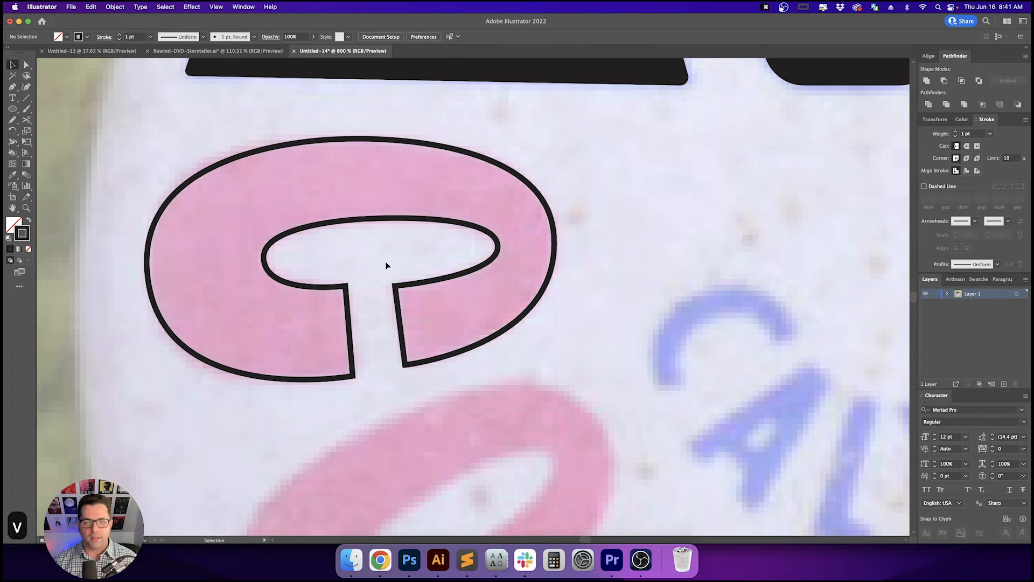
{"action": "scroll", "coordinate": [386, 264], "scroll_direction": "down", "scroll_amount": 2}
{"action": "key", "text": "space"}
{"action": "left_click", "coordinate": [371, 242]}
{"action": "key", "text": "v"}
{"action": "key", "text": "v"}
{"action": "key", "text": "a"}
{"action": "left_click", "coordinate": [360, 267]}
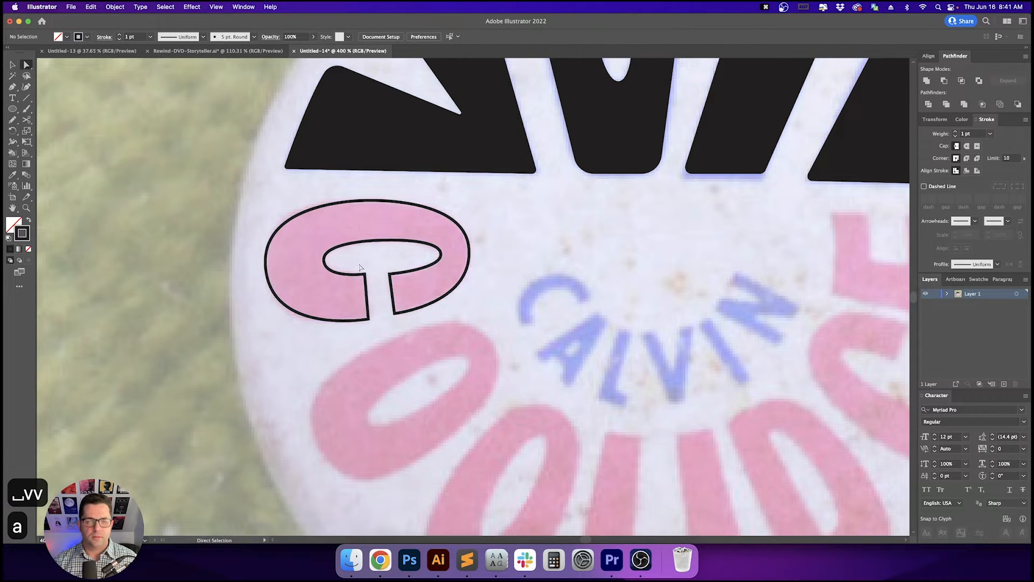
{"action": "left_click", "coordinate": [413, 328]}
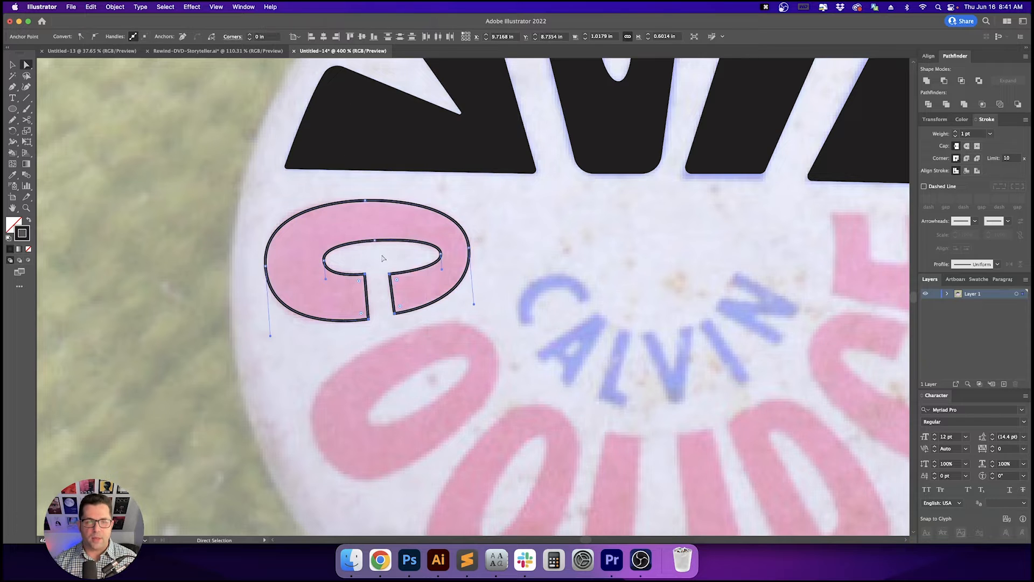
{"action": "scroll", "coordinate": [385, 303], "scroll_direction": "up", "scroll_amount": 2}
{"action": "mouse_move", "coordinate": [408, 249]}
{"action": "left_mouse_down"}
{"action": "mouse_move", "coordinate": [344, 289]}
{"action": "mouse_move", "coordinate": [406, 254]}
{"action": "left_mouse_up"}
{"action": "left_click", "coordinate": [362, 221]}
{"action": "key", "text": "v"}
- Swap fill and stroke on the C so it becomes a solid filled shape
{"action": "key", "text": "v"}
{"action": "scroll", "coordinate": [369, 223], "scroll_direction": "down", "scroll_amount": 1}
{"action": "key", "text": "space"}
{"action": "key", "text": "v"}
{"action": "key", "text": "shift+x"}
{"action": "left_click", "coordinate": [541, 289]}
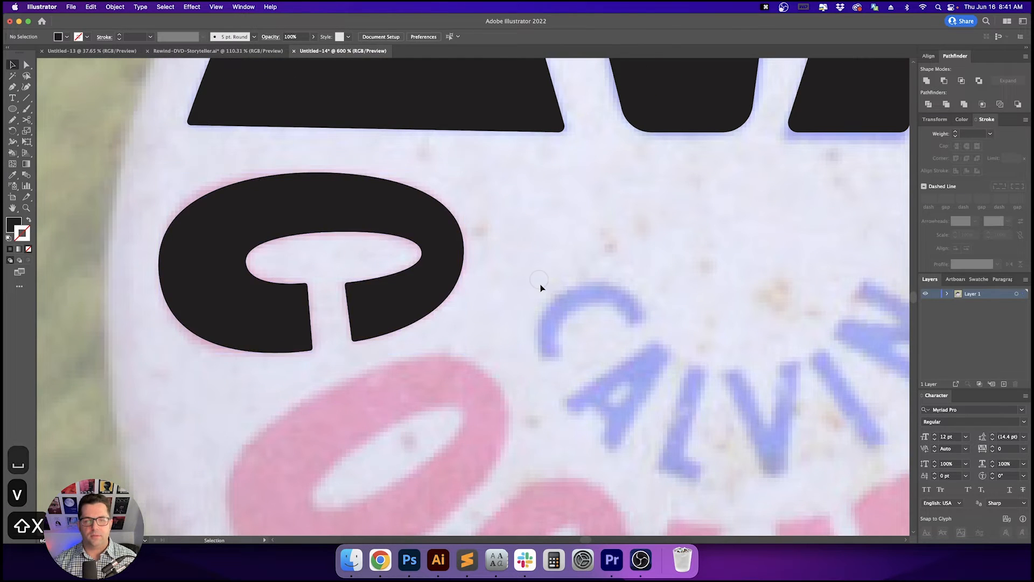
- Trace the outer outline of the first O of COOLIDGE as a closed curved path with the Pen tool
{"action": "scroll", "coordinate": [541, 288], "scroll_direction": "down", "scroll_amount": 2}
{"action": "key", "text": "space"}
{"action": "mouse_move", "coordinate": [600, 337]}
{"action": "left_mouse_down"}
{"action": "mouse_move", "coordinate": [443, 187]}
{"action": "mouse_move", "coordinate": [446, 228]}
{"action": "left_mouse_up"}
{"action": "key", "text": "p"}
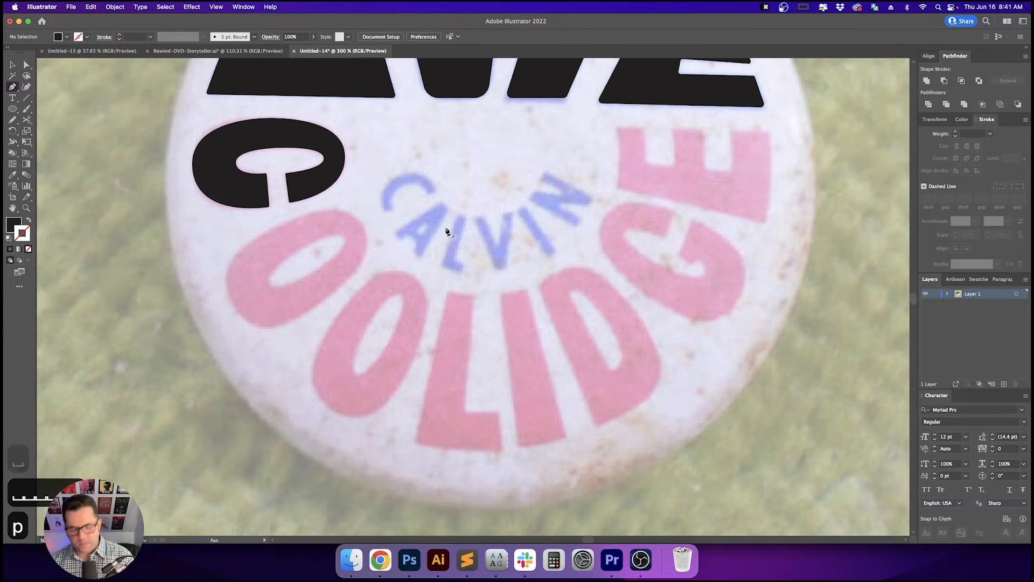
{"action": "key", "text": "shift+x"}
{"action": "scroll", "coordinate": [354, 284], "scroll_direction": "up", "scroll_amount": 1}
{"action": "key", "text": "space"}
{"action": "left_click_drag", "start_coordinate": [354, 284], "coordinate": [435, 307]}
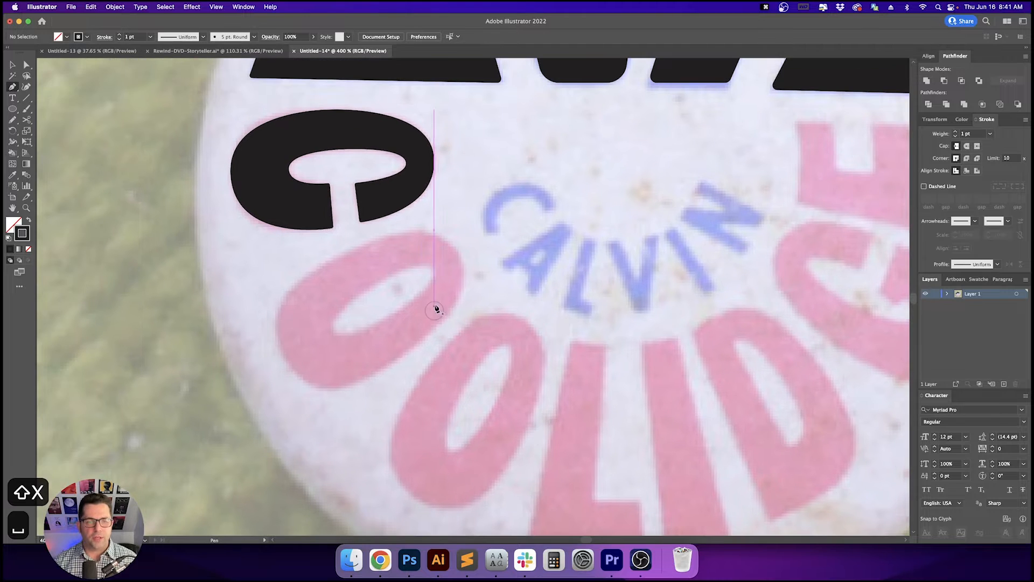
{"action": "left_click", "coordinate": [456, 249]}
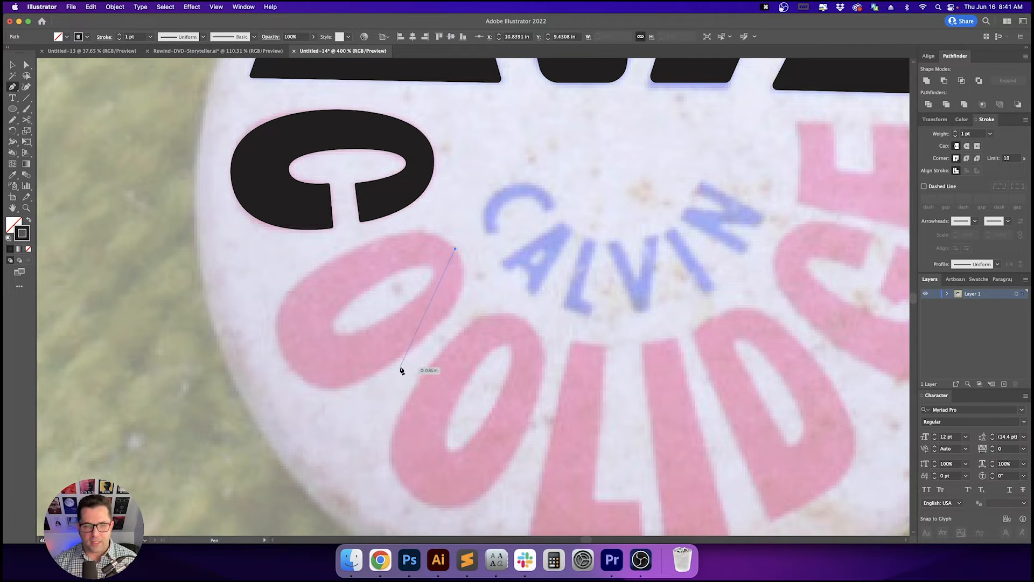
{"action": "left_click_drag", "start_coordinate": [403, 353], "coordinate": [322, 401]}
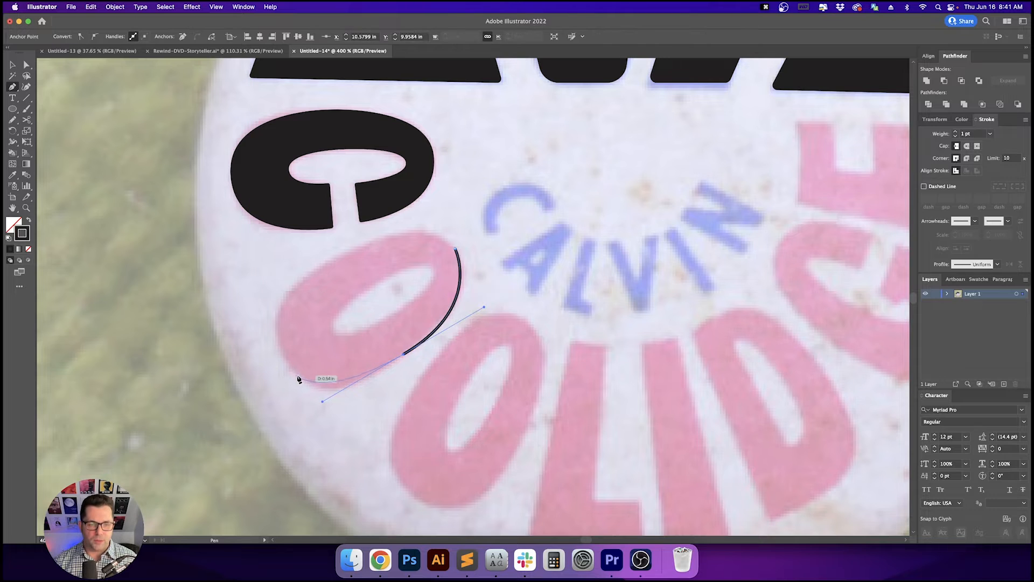
{"action": "left_click_drag", "start_coordinate": [282, 351], "coordinate": [246, 307]}
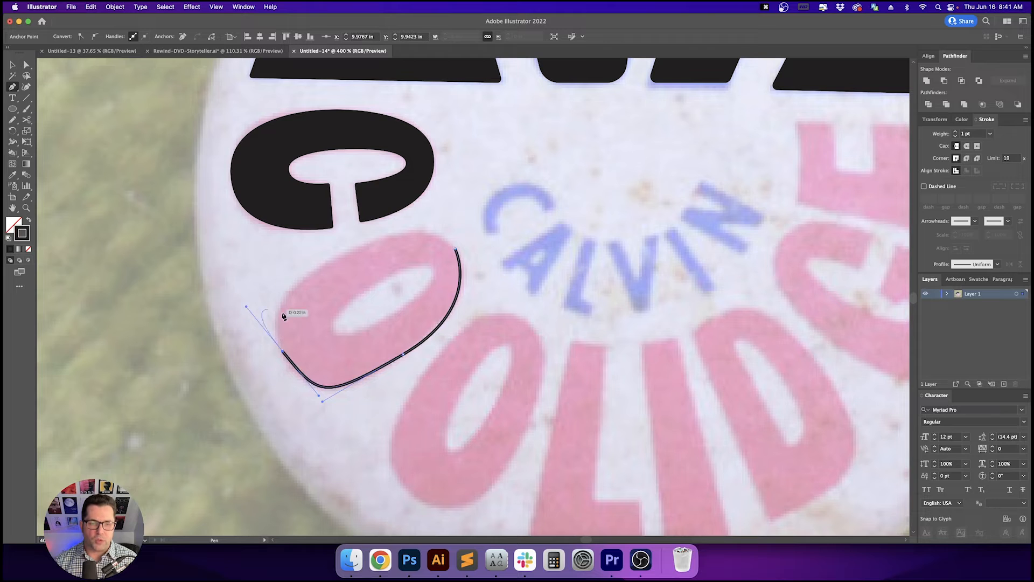
{"action": "left_click", "coordinate": [350, 252]}
{"action": "mouse_move", "coordinate": [456, 249]}
{"action": "left_mouse_down"}
{"action": "mouse_move", "coordinate": [484, 307]}
{"action": "mouse_move", "coordinate": [478, 290]}
{"action": "left_mouse_up"}
{"action": "left_click", "coordinate": [499, 273], "text": "super"}
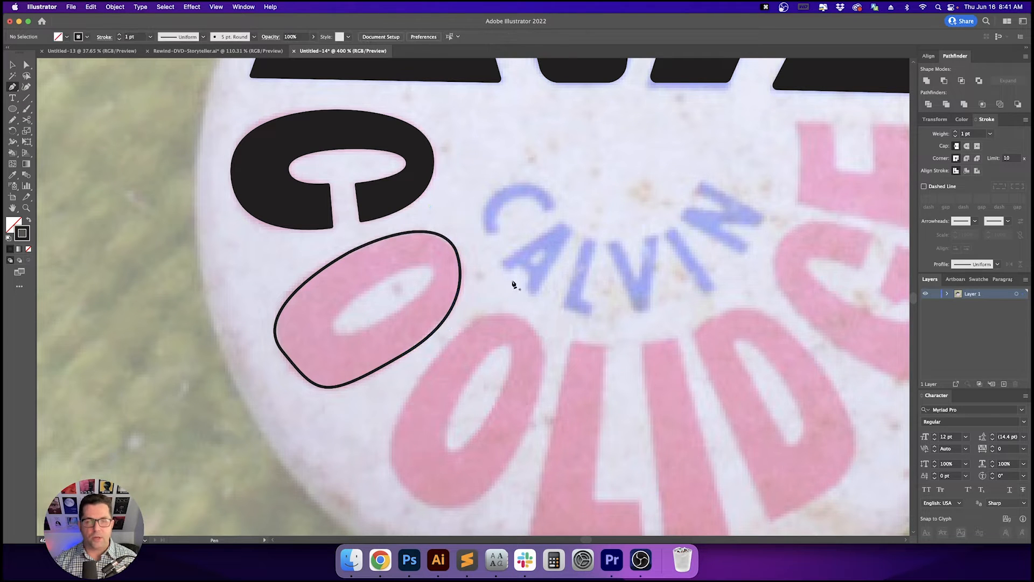
- Adjust the O outline's bottom anchor handles to match the letter's curve, then select the O
{"action": "key", "text": "a"}
{"action": "left_click", "coordinate": [419, 347]}
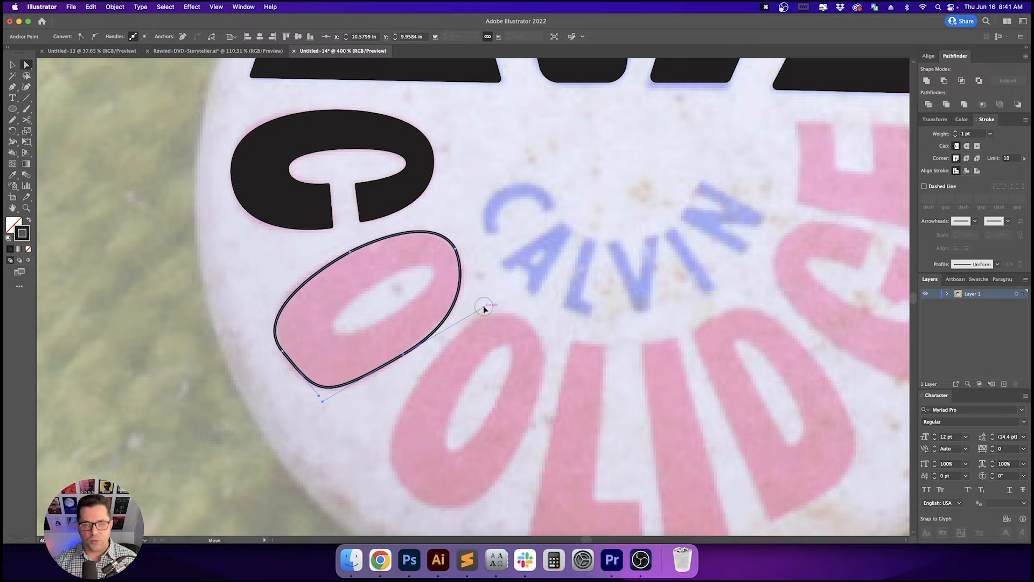
{"action": "left_click_drag", "start_coordinate": [483, 308], "coordinate": [493, 308]}
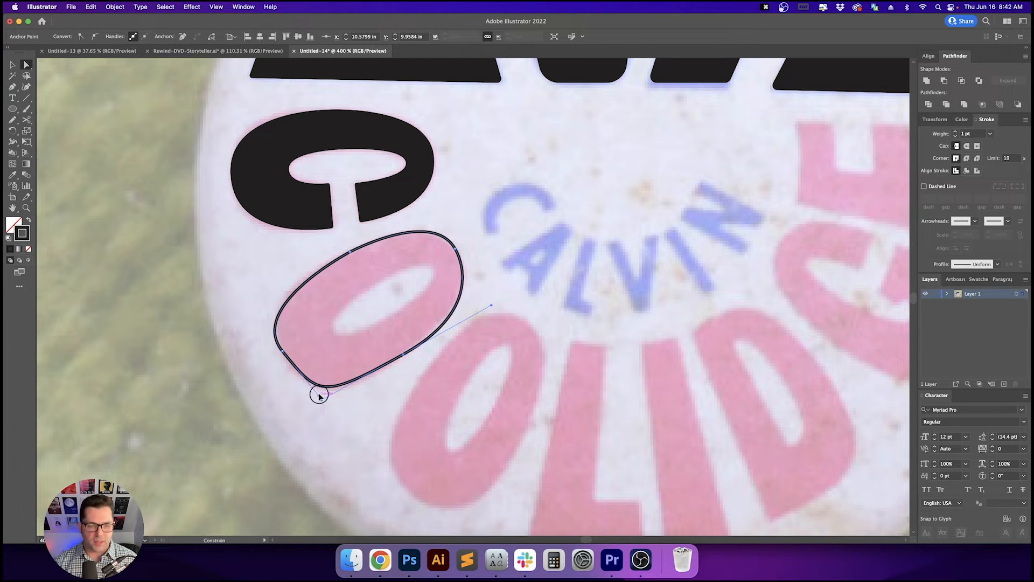
{"action": "mouse_move", "coordinate": [319, 396]}
{"action": "left_mouse_down"}
{"action": "mouse_move", "coordinate": [312, 388]}
{"action": "mouse_move", "coordinate": [332, 404]}
{"action": "left_mouse_up"}
{"action": "left_click", "coordinate": [374, 421]}
{"action": "key", "text": "a"}
{"action": "left_click_drag", "start_coordinate": [256, 320], "coordinate": [340, 372]}
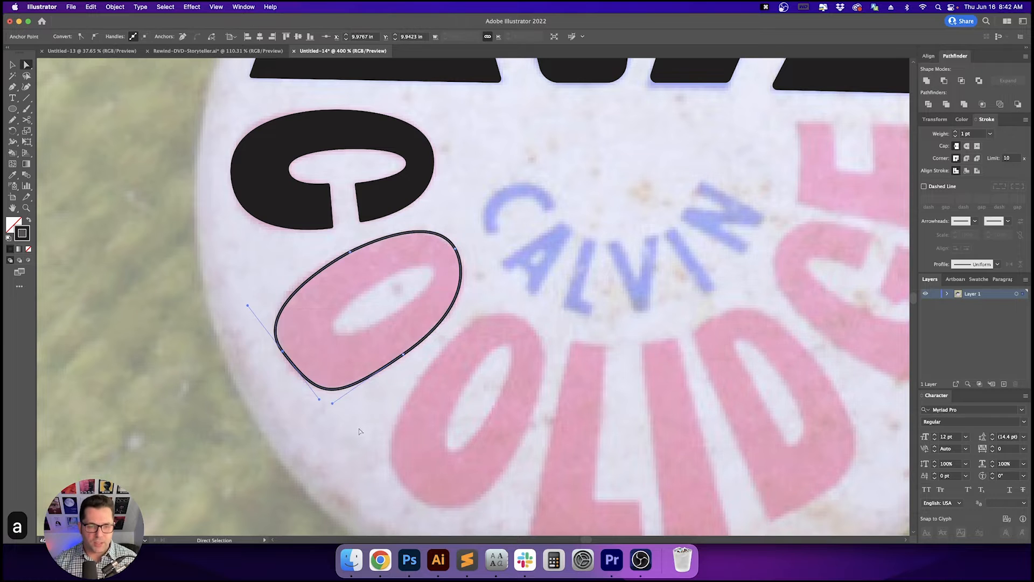
{"action": "left_click", "coordinate": [504, 341]}
{"action": "key", "text": "p"}
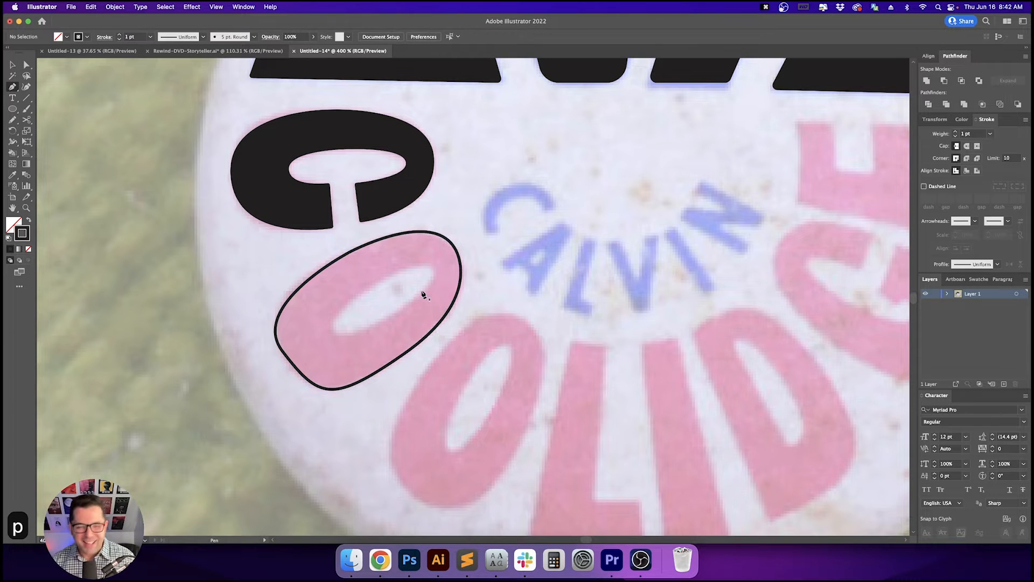
{"action": "key", "text": "v"}
{"action": "key", "text": "v"}
{"action": "left_click", "coordinate": [424, 290]}
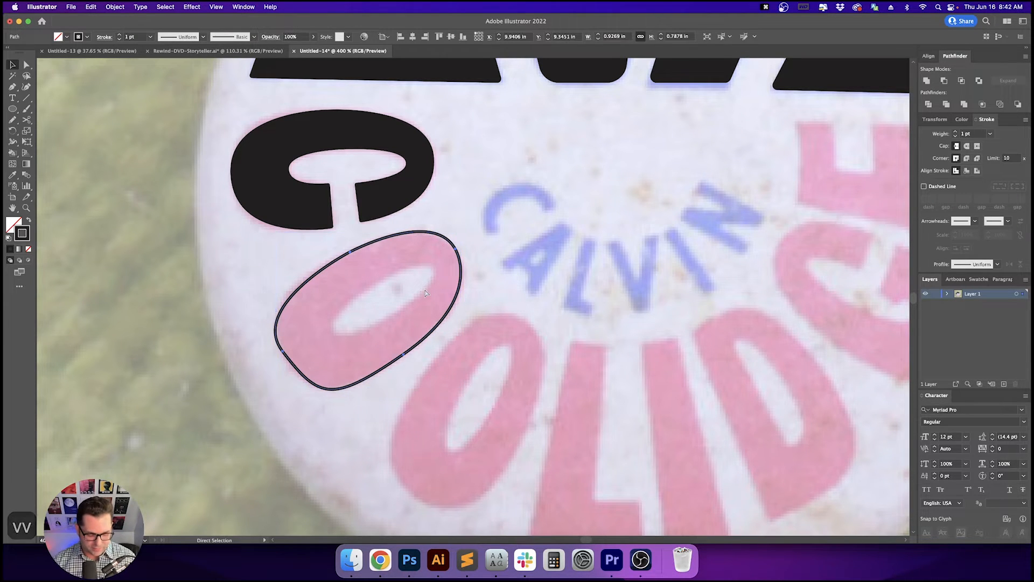
{"action": "key", "text": "super+c"}
{"action": "key", "text": "super+f"}
{"action": "left_click_drag", "start_coordinate": [461, 232], "coordinate": [443, 256]}
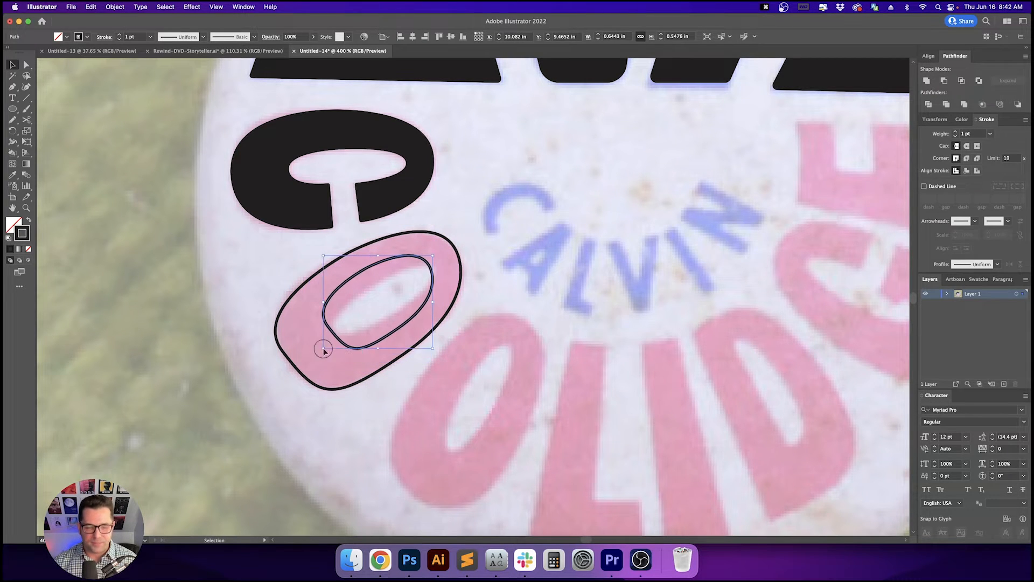
{"action": "key", "text": "BackSpace"}
{"action": "key", "text": "BackSpace"}
- Trace the O's inner counter as a closed curved path with the Pen tool
{"action": "key", "text": "p"}
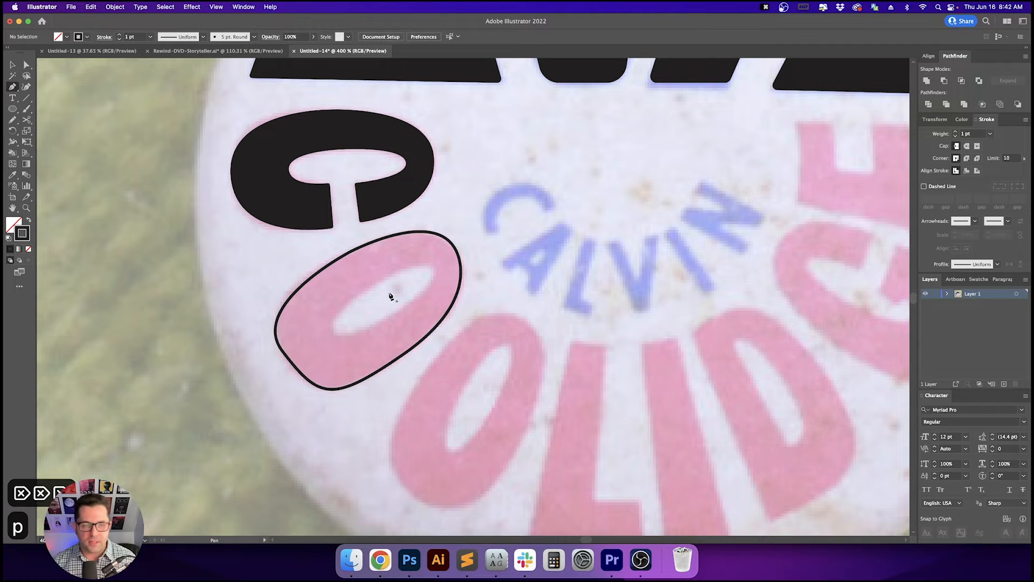
{"action": "left_click_drag", "start_coordinate": [368, 290], "coordinate": [439, 275]}
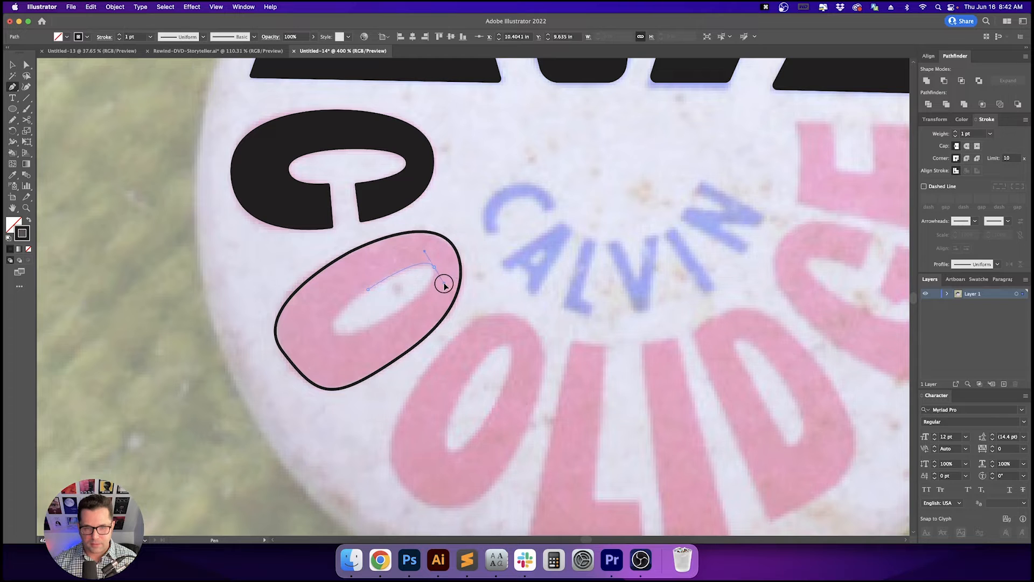
{"action": "left_click_drag", "start_coordinate": [444, 285], "coordinate": [443, 282]}
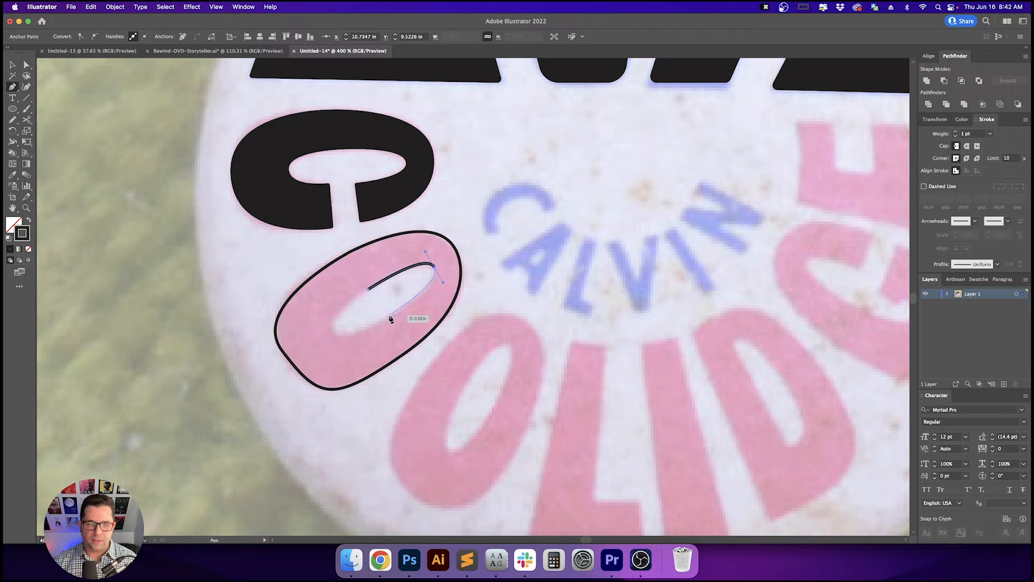
{"action": "left_click", "coordinate": [389, 316]}
{"action": "left_click", "coordinate": [336, 332]}
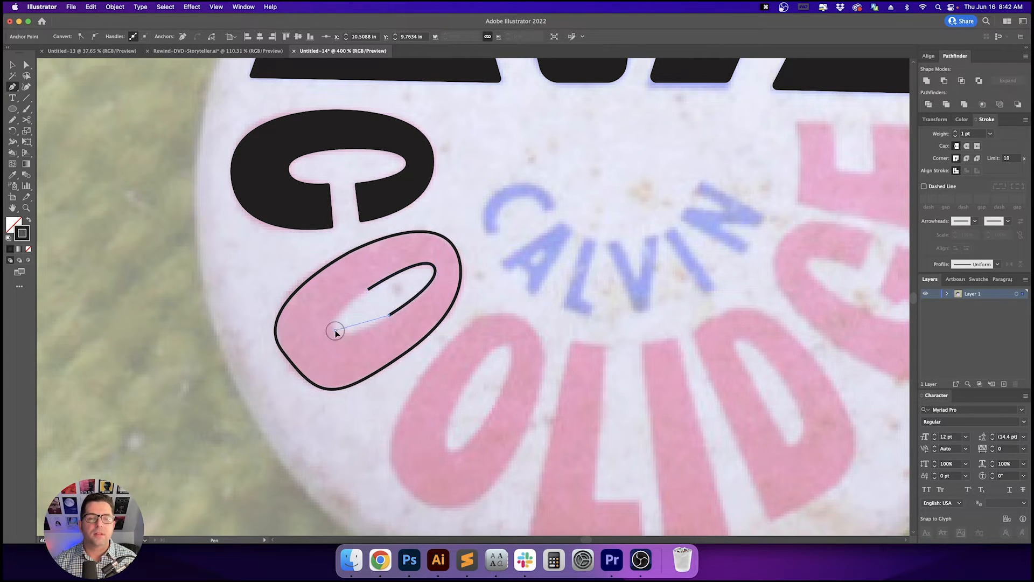
{"action": "mouse_move", "coordinate": [368, 289]}
{"action": "left_mouse_down"}
{"action": "mouse_move", "coordinate": [362, 309]}
{"action": "mouse_move", "coordinate": [361, 283]}
{"action": "left_mouse_up"}
{"action": "key", "text": "a"}
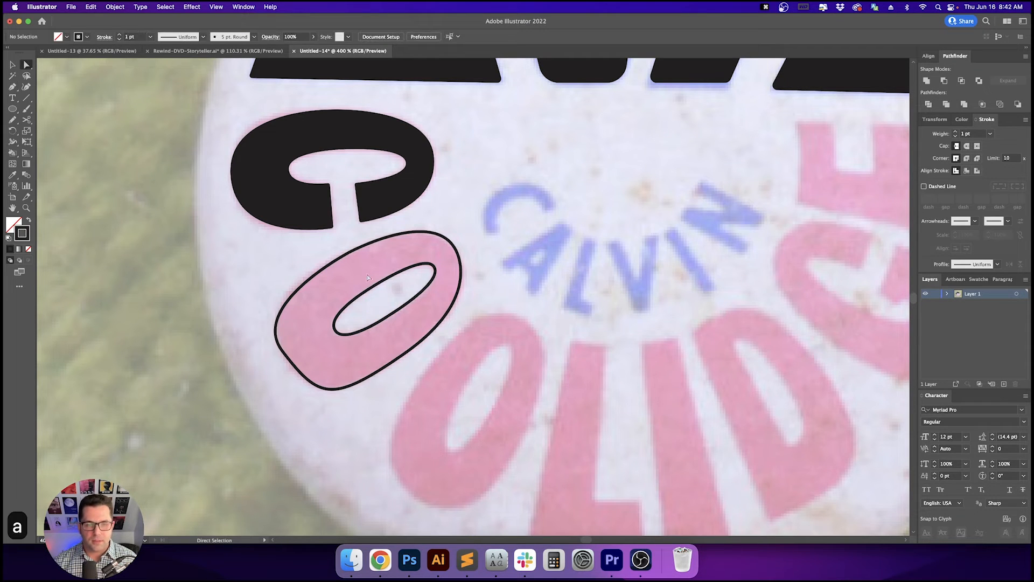
- Select the inner counter path and nudge it slightly left to align with the photo
{"action": "key", "text": "v"}
{"action": "left_click", "coordinate": [396, 285]}
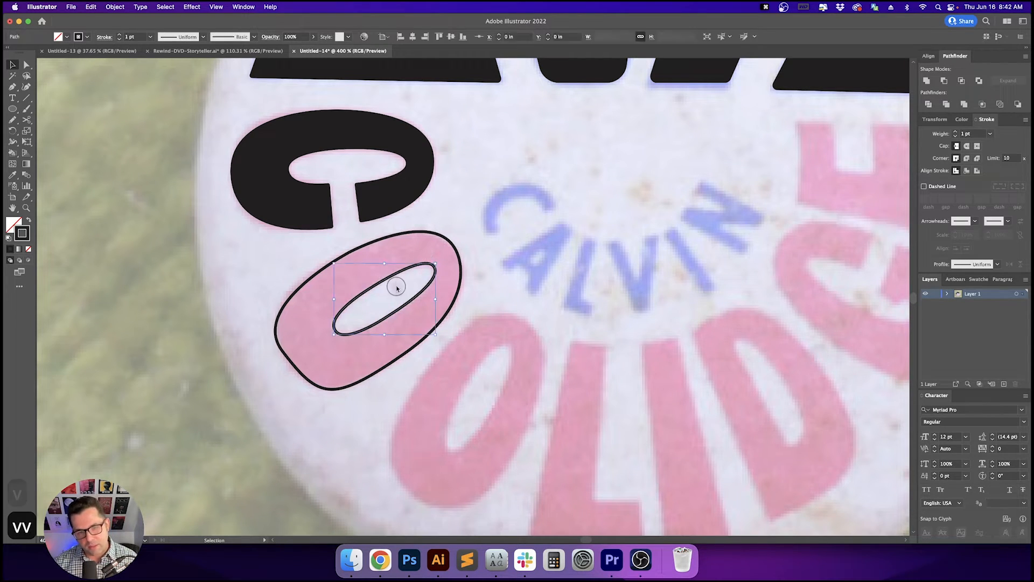
{"action": "key", "text": "Left"}
{"action": "key", "text": "Left"}
{"action": "key", "text": "Left"}
{"action": "key", "text": "Left"}
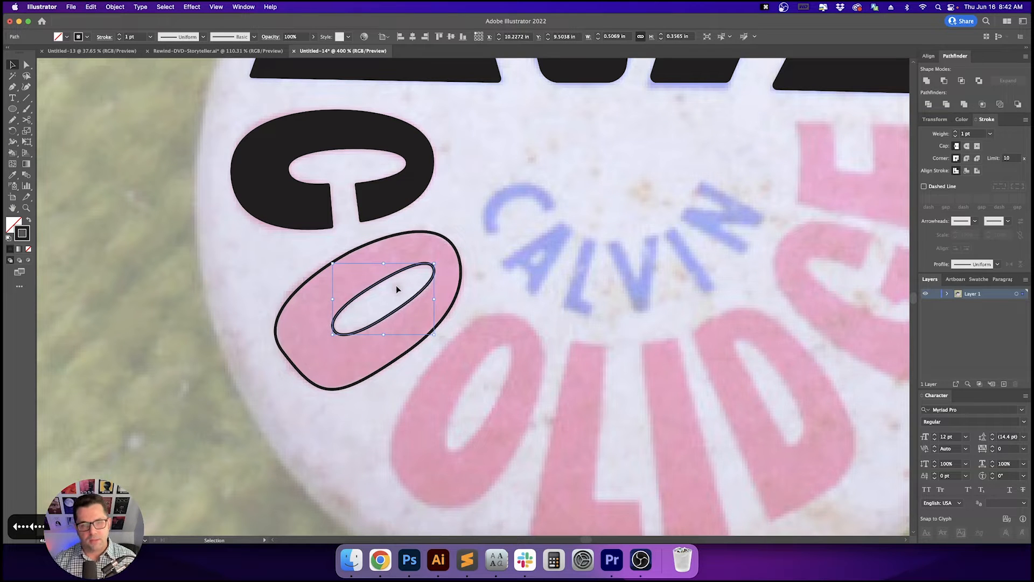
- Select both O paths, swap fill and stroke, and punch out the counter with Minus Front
{"action": "key", "text": "v"}
{"action": "key", "text": "v"}
{"action": "left_click_drag", "start_coordinate": [455, 238], "coordinate": [413, 292]}
{"action": "mouse_move", "coordinate": [496, 276]}
{"action": "left_mouse_down"}
{"action": "mouse_move", "coordinate": [419, 297]}
{"action": "mouse_move", "coordinate": [333, 246]}
{"action": "left_mouse_up"}
{"action": "left_click", "coordinate": [478, 375]}
{"action": "left_click", "coordinate": [383, 273]}
{"action": "key", "text": "shift+x"}
{"action": "left_click", "coordinate": [944, 81]}
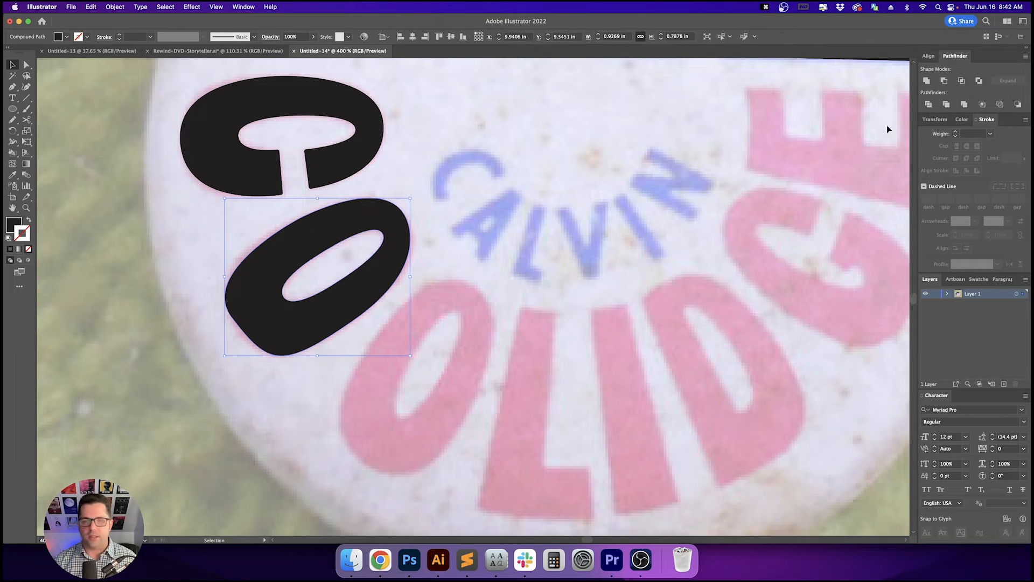
- Duplicate the filled O onto the second O of COOLIDGE
{"action": "left_click", "coordinate": [736, 290]}
{"action": "left_click_drag", "start_coordinate": [736, 289], "coordinate": [703, 273]}
{"action": "key", "text": "p"}
{"action": "left_click_drag", "start_coordinate": [457, 349], "coordinate": [432, 312]}
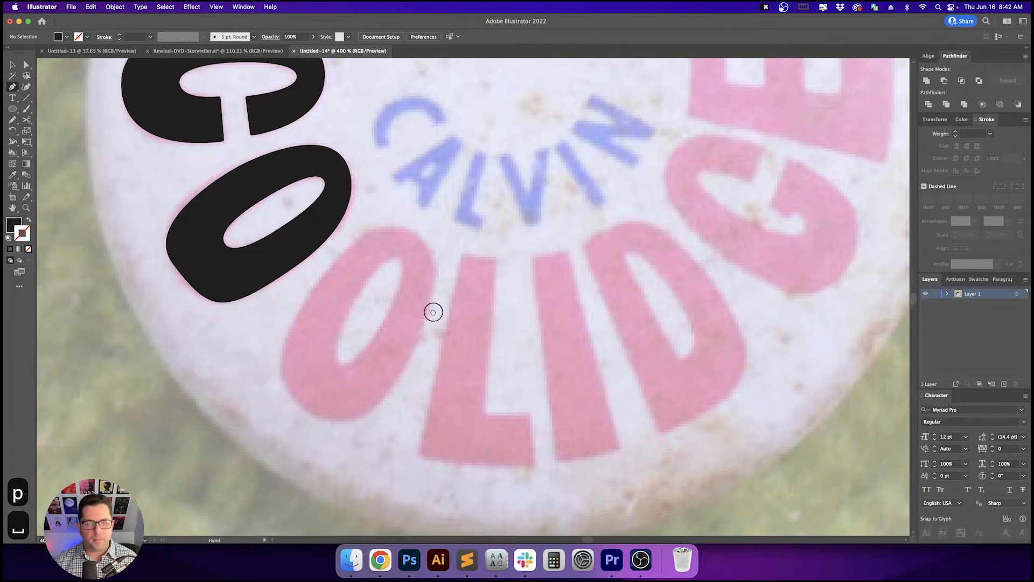
{"action": "key", "text": "v"}
{"action": "key", "text": "v"}
{"action": "left_click_drag", "start_coordinate": [308, 228], "coordinate": [452, 334]}
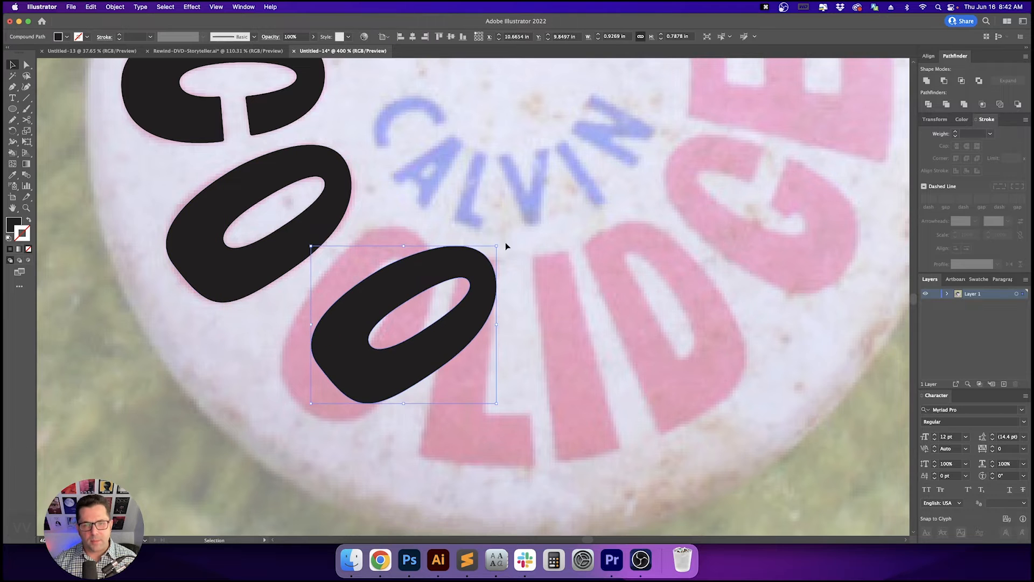
- Rotate and reposition the duplicated O to match the angle of the second O
{"action": "left_click_drag", "start_coordinate": [485, 230], "coordinate": [446, 210]}
{"action": "left_click_drag", "start_coordinate": [445, 262], "coordinate": [396, 255]}
{"action": "scroll", "coordinate": [471, 290], "scroll_direction": "up", "scroll_amount": 2}
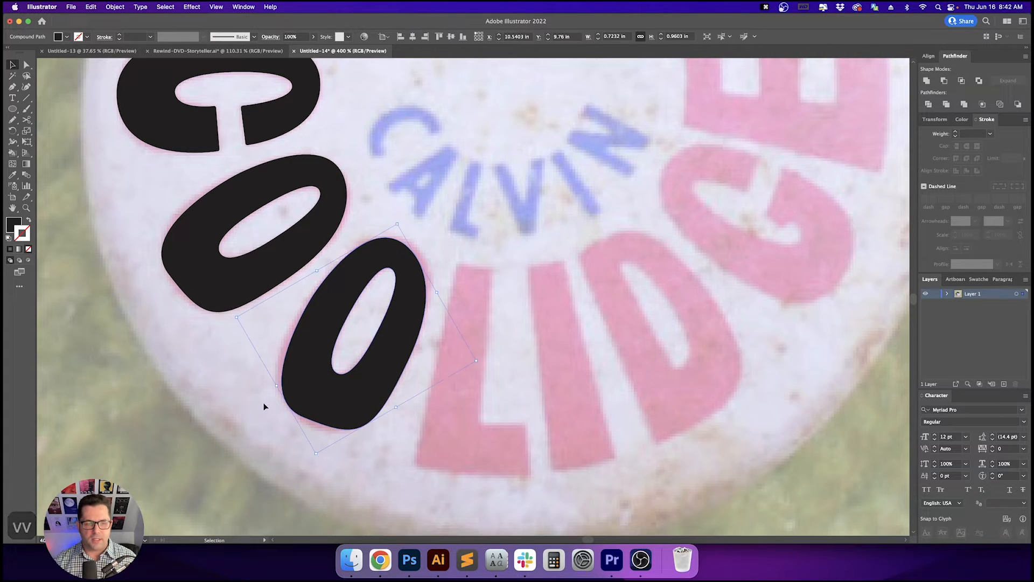
{"action": "left_click", "coordinate": [926, 82]}
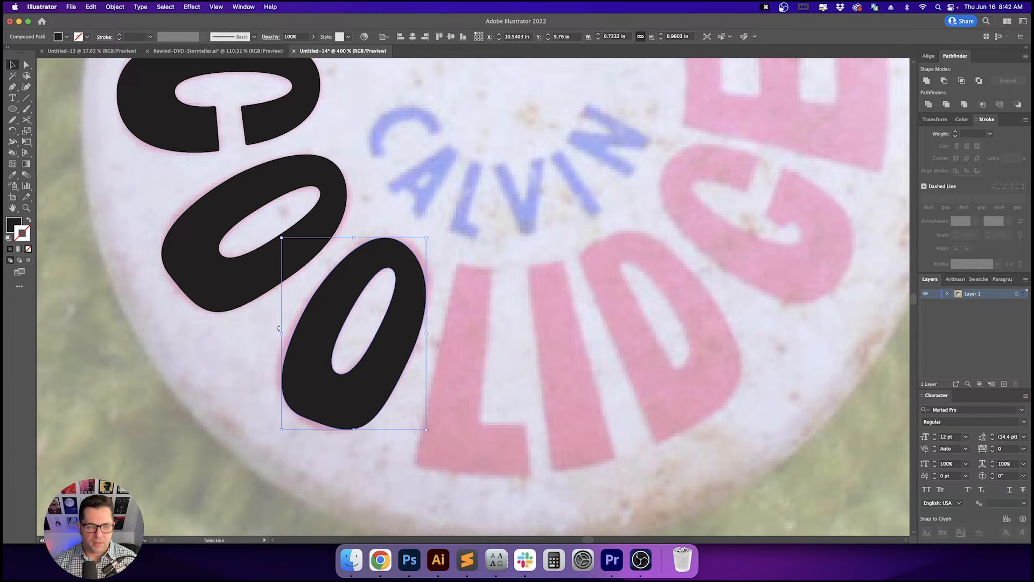
- Stretch the duplicated O's bounding box edges so it fits the second O's outline
{"action": "left_click_drag", "start_coordinate": [282, 335], "coordinate": [276, 335]}
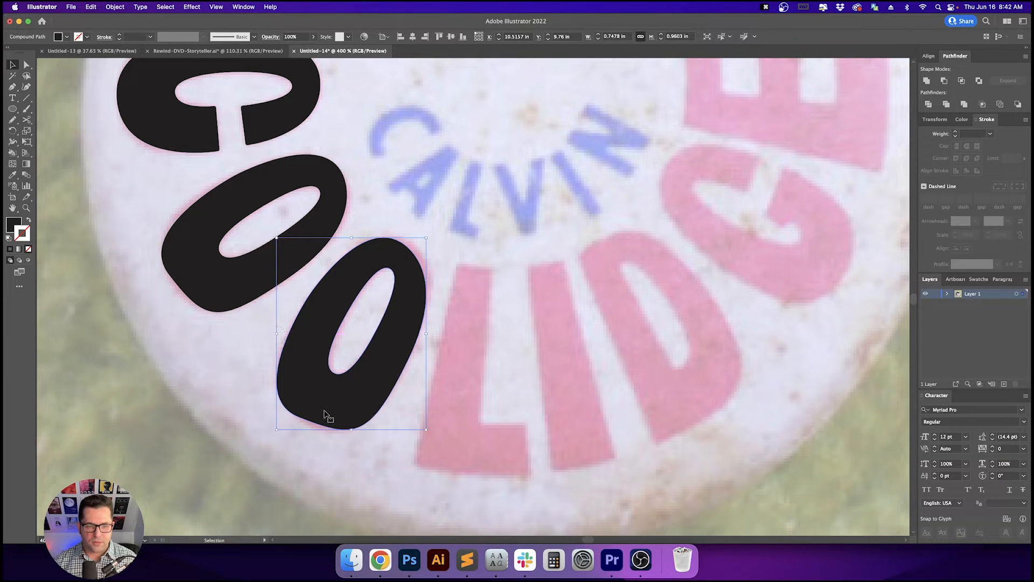
{"action": "left_click_drag", "start_coordinate": [351, 429], "coordinate": [352, 433]}
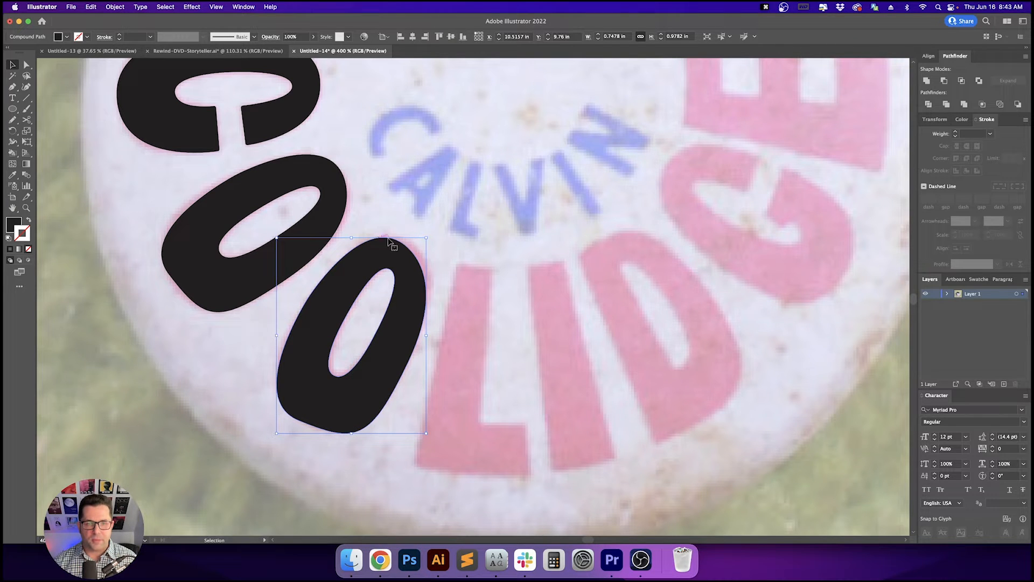
{"action": "left_click_drag", "start_coordinate": [430, 235], "coordinate": [430, 238]}
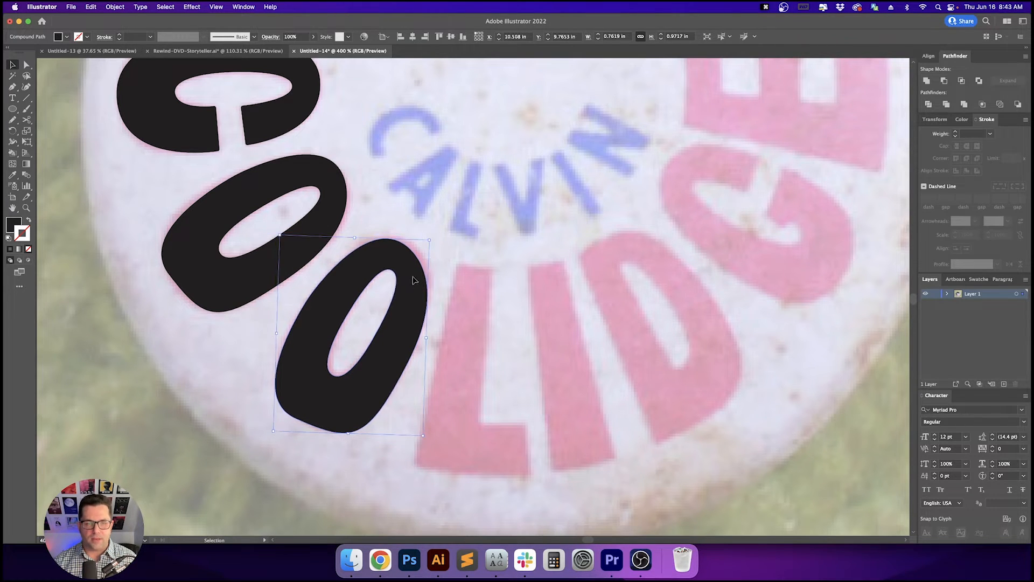
{"action": "left_click_drag", "start_coordinate": [413, 280], "coordinate": [418, 278]}
{"action": "left_click", "coordinate": [497, 302]}
{"action": "key", "text": "space"}
{"action": "left_click_drag", "start_coordinate": [522, 308], "coordinate": [491, 329]}
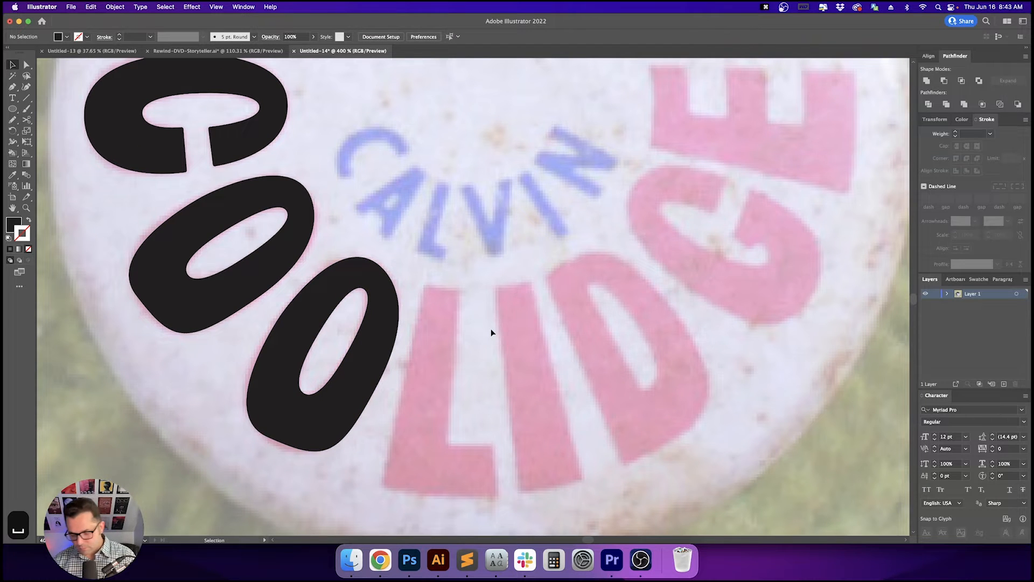
- Trace the L of COOLIDGE as a closed straight-edged path with the Pen tool
{"action": "key", "text": "p"}
{"action": "scroll", "coordinate": [577, 318], "scroll_direction": "right", "scroll_amount": 2}
{"action": "scroll", "coordinate": [577, 318], "scroll_direction": "down", "scroll_amount": 1}
{"action": "key", "text": "shift+x"}
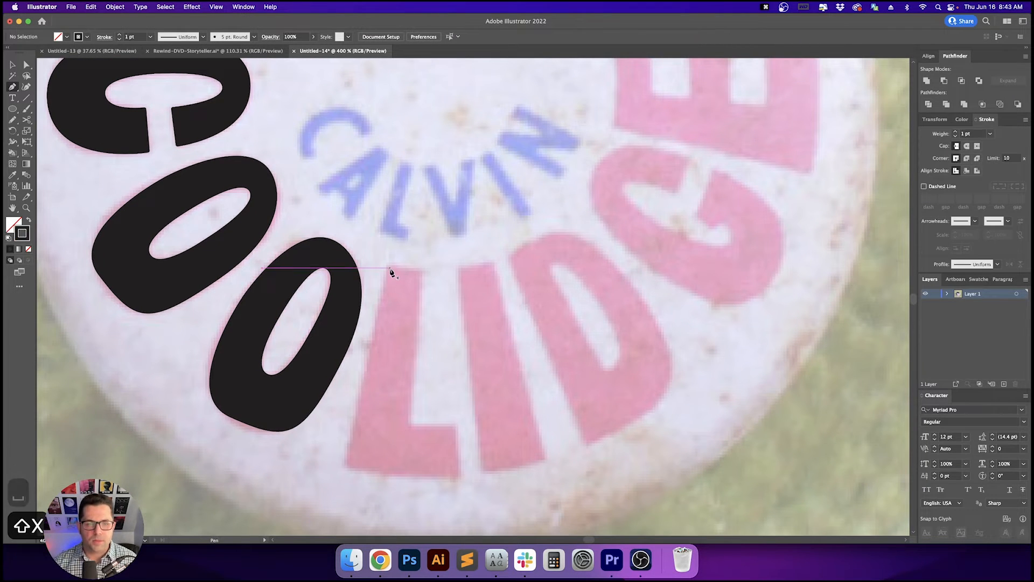
{"action": "left_click", "coordinate": [388, 265]}
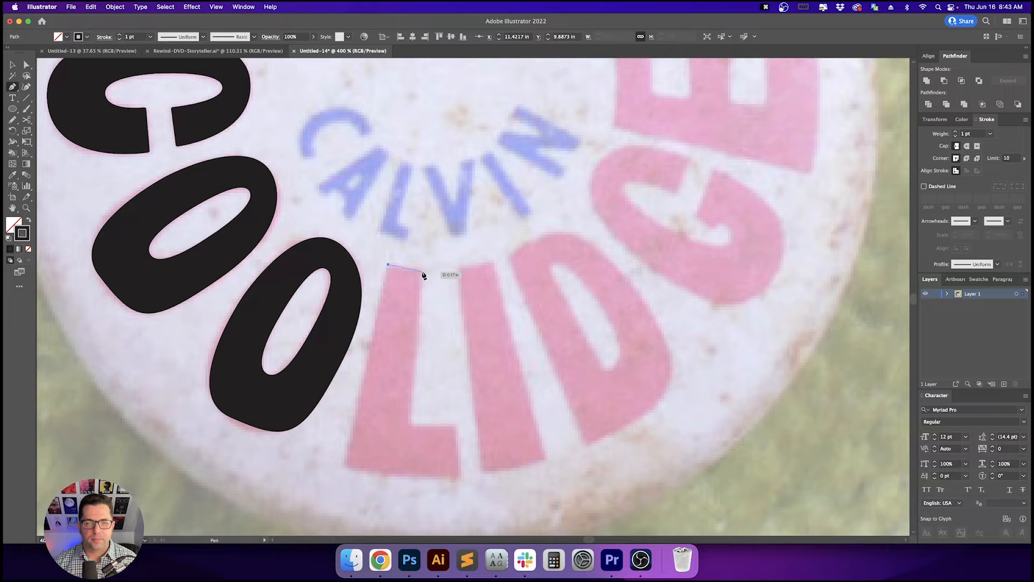
{"action": "left_click", "coordinate": [423, 268]}
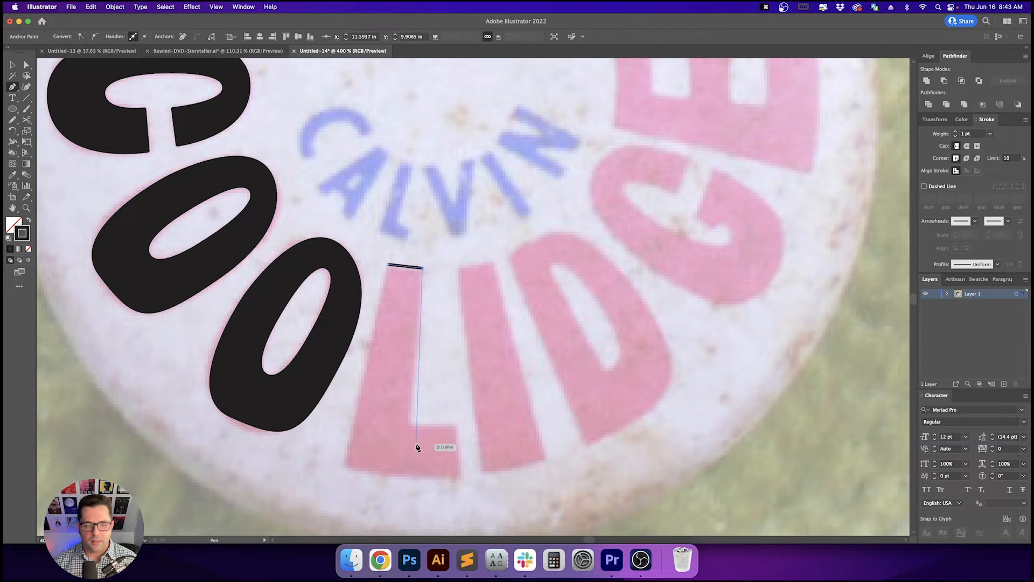
{"action": "left_click", "coordinate": [410, 426]}
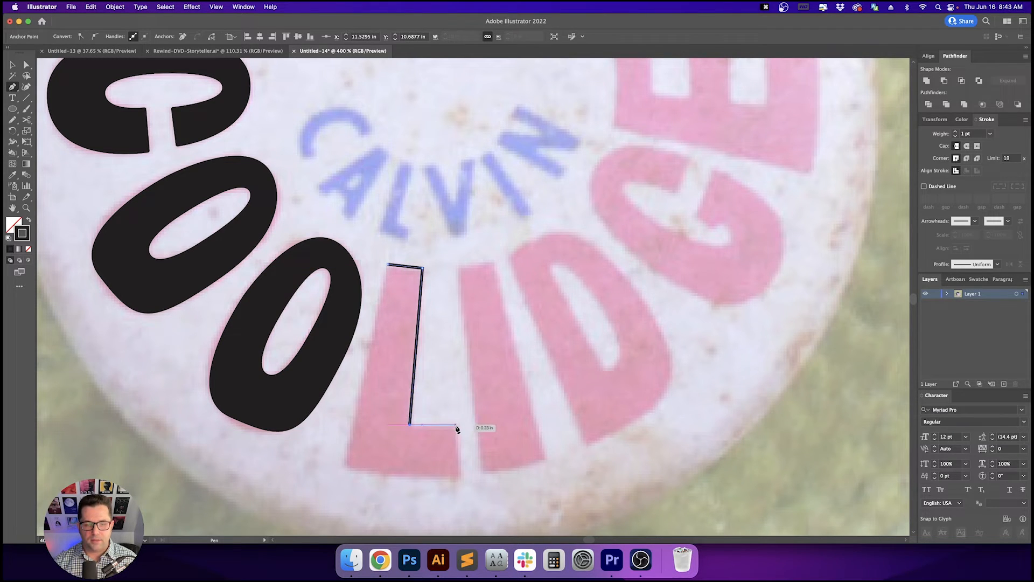
{"action": "left_click", "coordinate": [461, 478]}
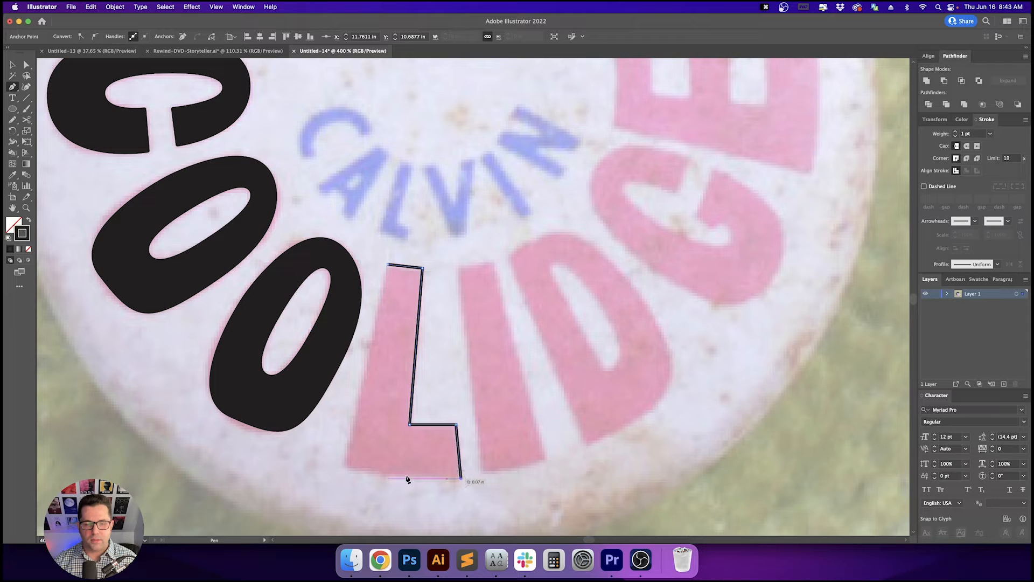
{"action": "left_click_drag", "start_coordinate": [342, 465], "coordinate": [327, 453]}
{"action": "left_click", "coordinate": [343, 465]}
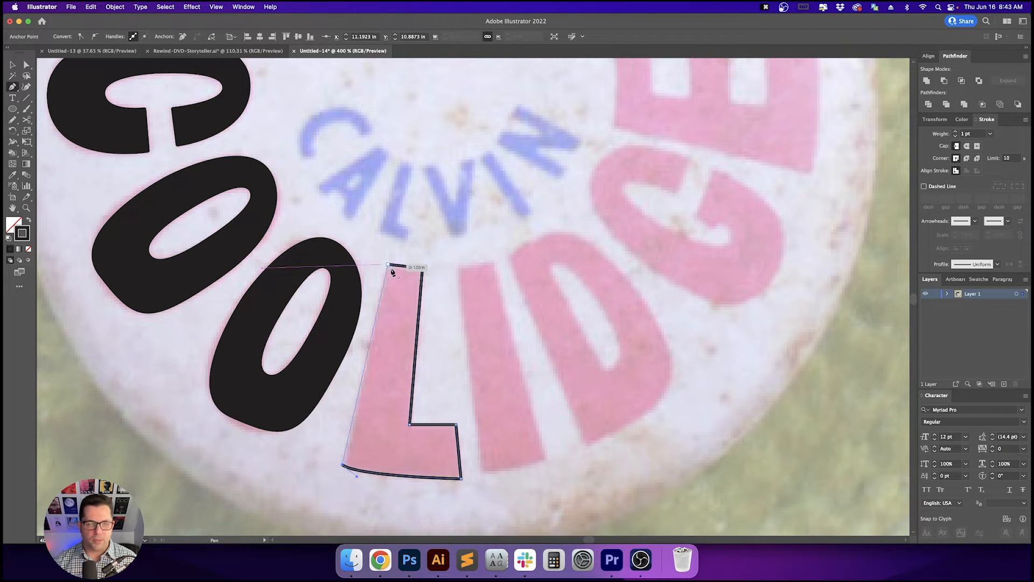
{"action": "left_click", "coordinate": [388, 265]}
{"action": "left_click", "coordinate": [428, 262], "text": "super"}
{"action": "key", "text": "a"}
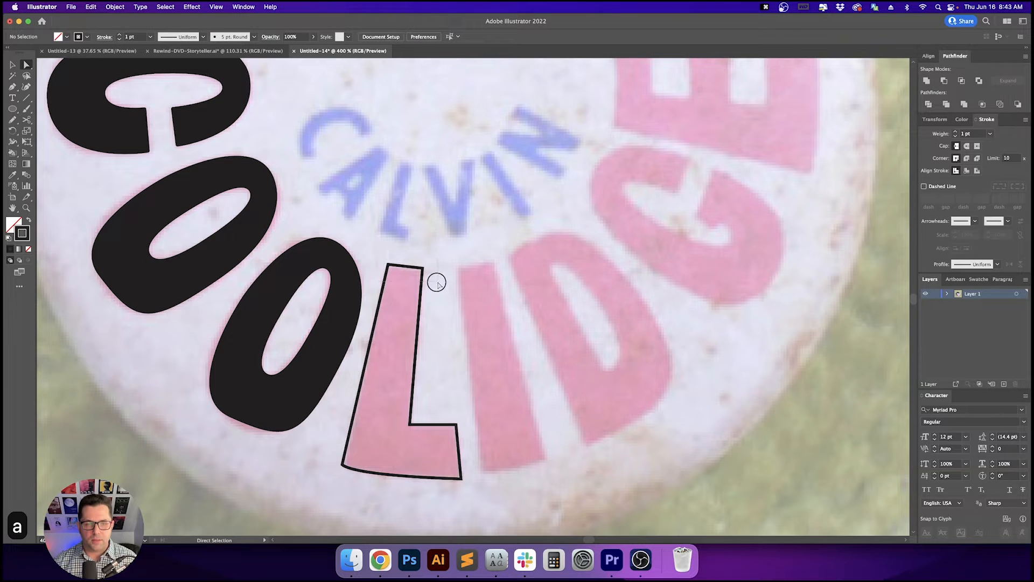
- Round the L's corners slightly using the live corner widgets
{"action": "left_click", "coordinate": [422, 268]}
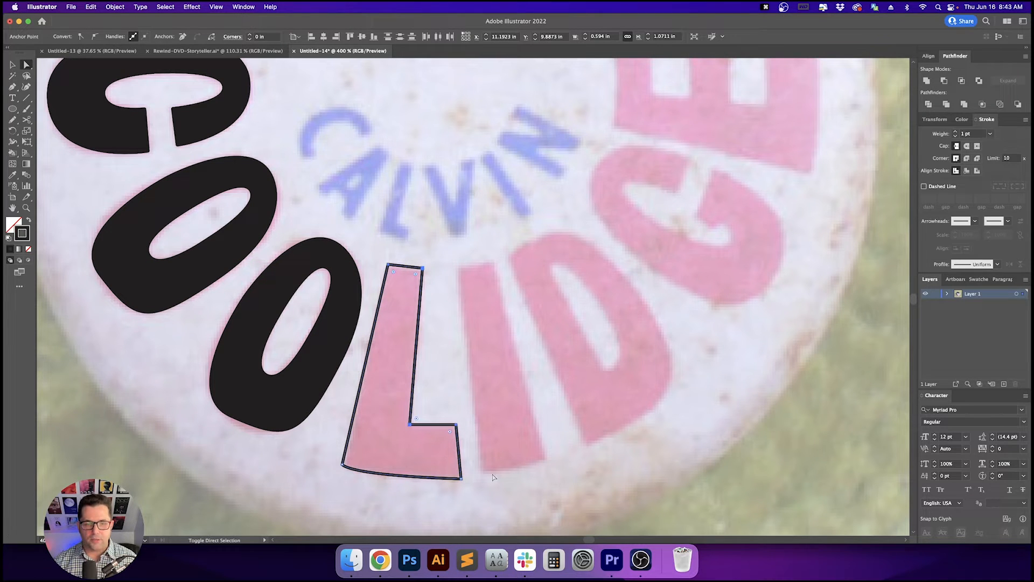
{"action": "left_click", "coordinate": [352, 467], "text": "alt"}
{"action": "scroll", "coordinate": [351, 469], "scroll_direction": "up", "scroll_amount": 1}
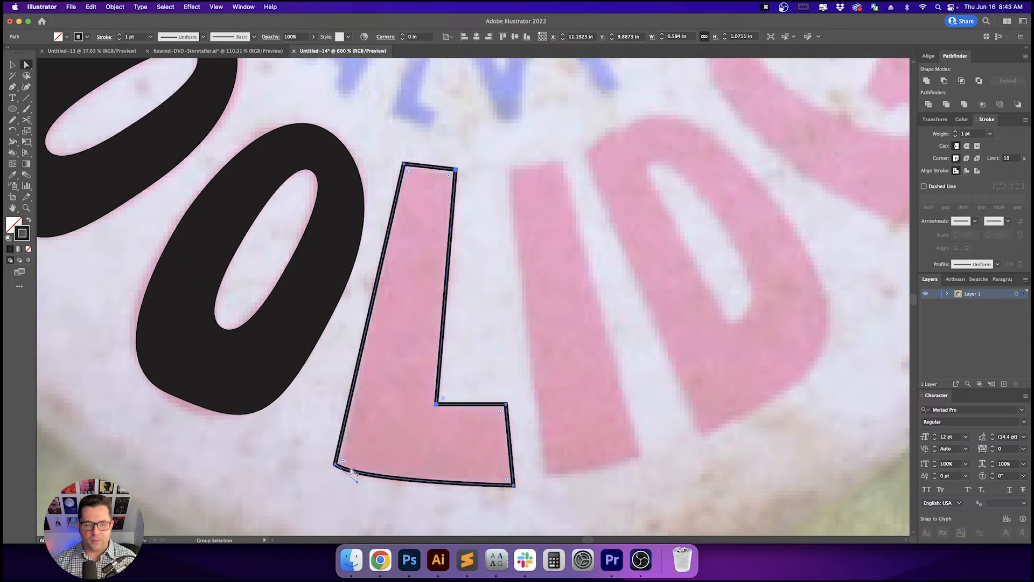
{"action": "left_click", "coordinate": [346, 462]}
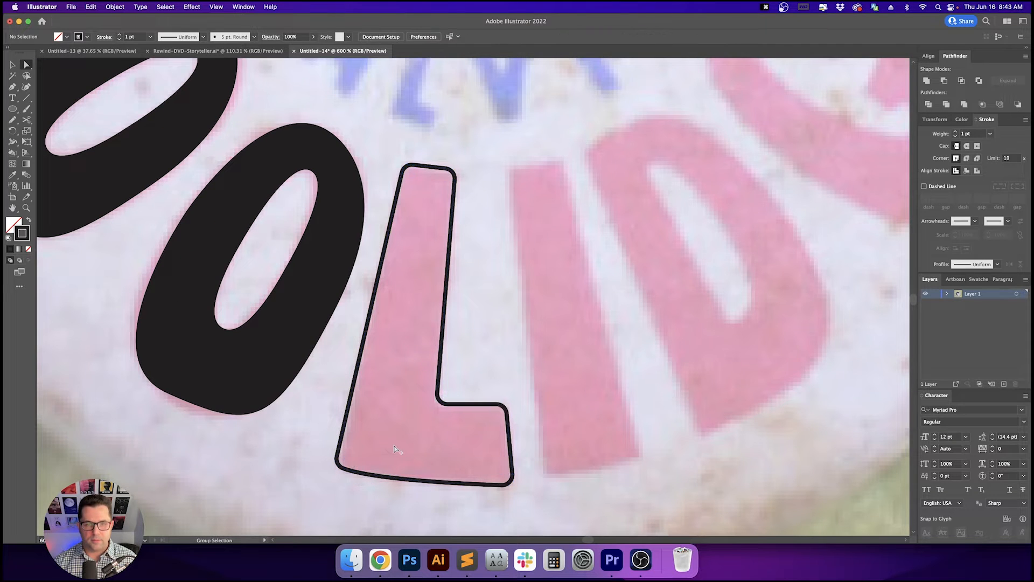
{"action": "scroll", "coordinate": [393, 453], "scroll_direction": "down", "scroll_amount": 1}
- Select the L and swap fill and stroke so it becomes a solid filled shape
{"action": "key", "text": "v"}
{"action": "left_click_drag", "start_coordinate": [437, 441], "coordinate": [502, 447]}
{"action": "key", "text": "shift+x"}
{"action": "left_click", "coordinate": [611, 410]}
{"action": "left_click_drag", "start_coordinate": [613, 409], "coordinate": [542, 362]}
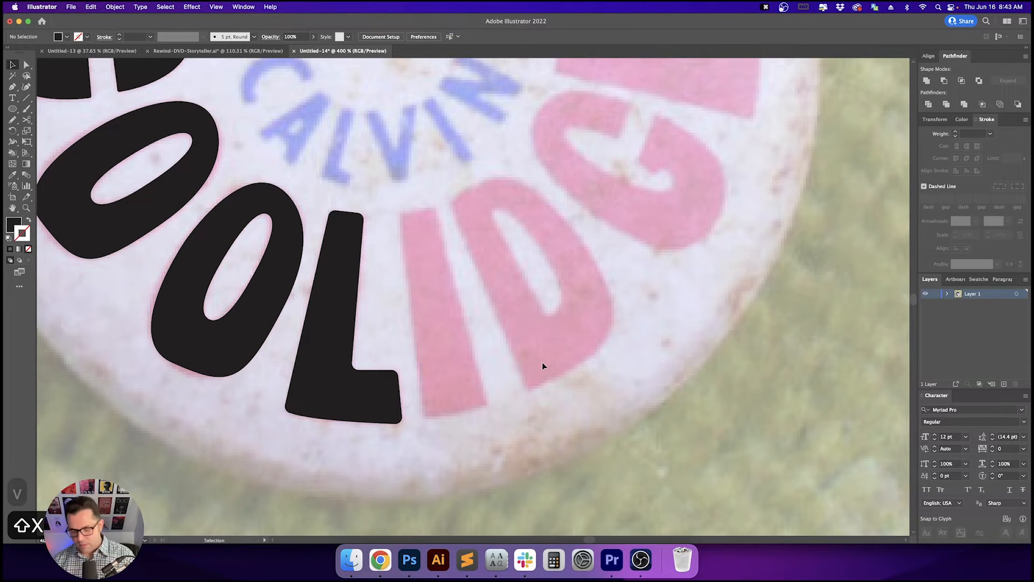
- Trace the I of COOLIDGE as a closed path with a curved bottom edge using the Pen tool
{"action": "key", "text": "p"}
{"action": "key", "text": "shift+x"}
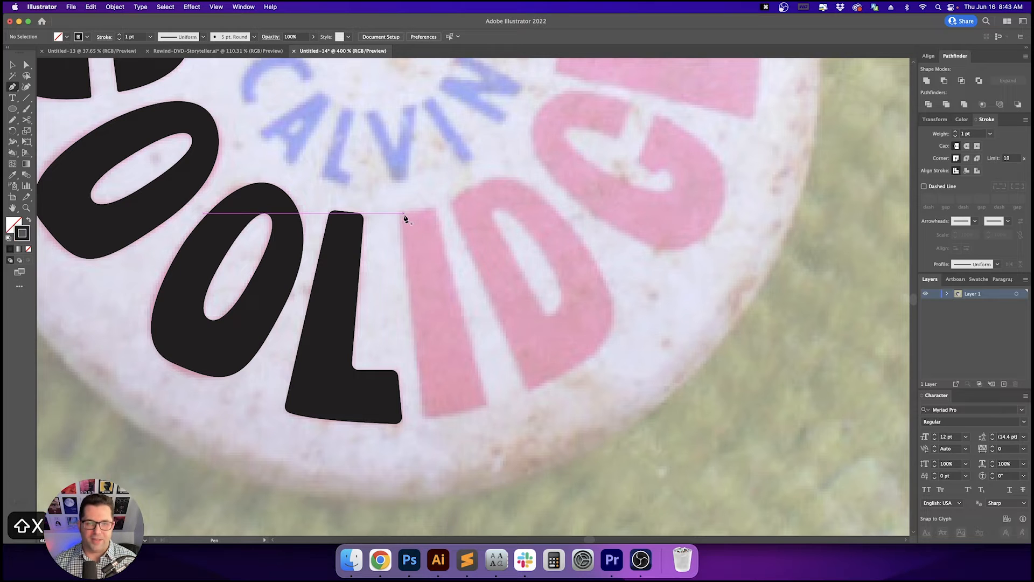
{"action": "left_click", "coordinate": [399, 214]}
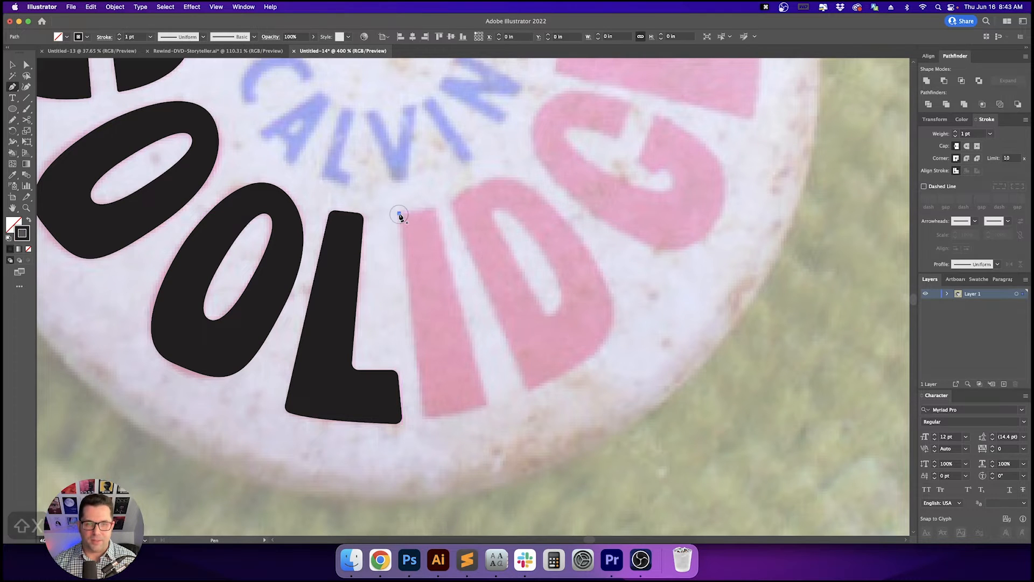
{"action": "left_click", "coordinate": [426, 418]}
{"action": "left_click", "coordinate": [487, 405]}
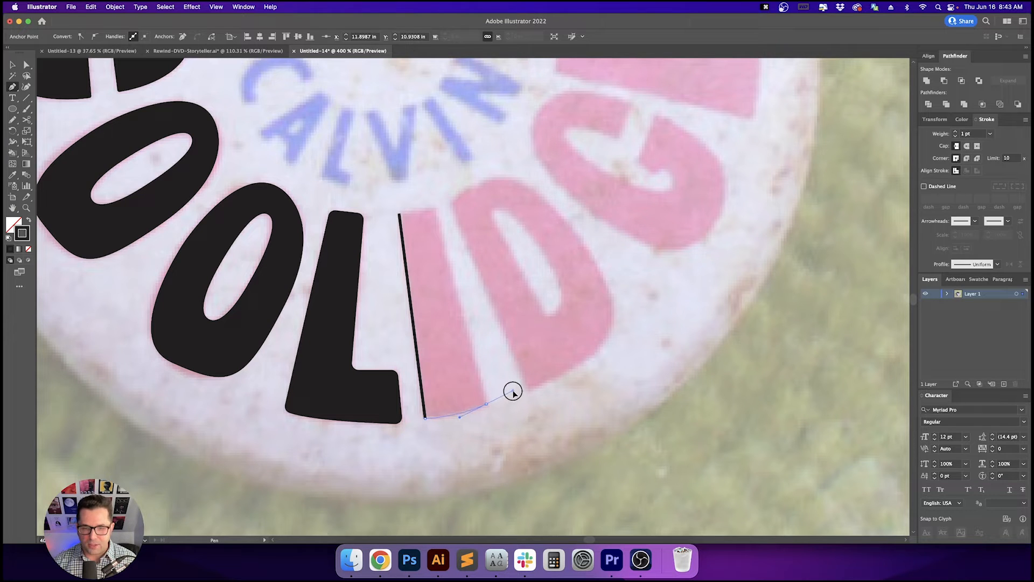
{"action": "left_click_drag", "start_coordinate": [513, 392], "coordinate": [513, 391]}
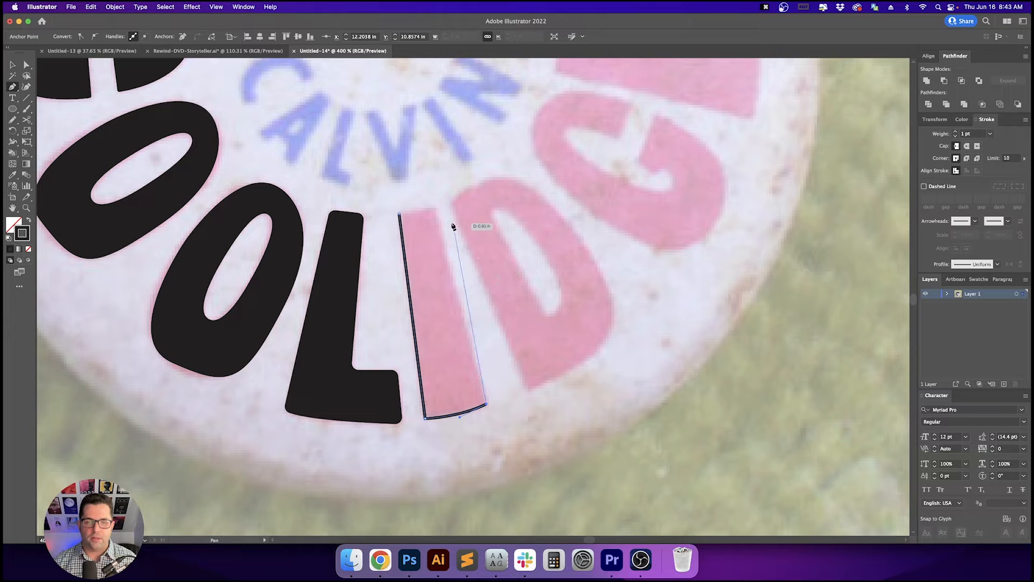
{"action": "left_click", "coordinate": [435, 206]}
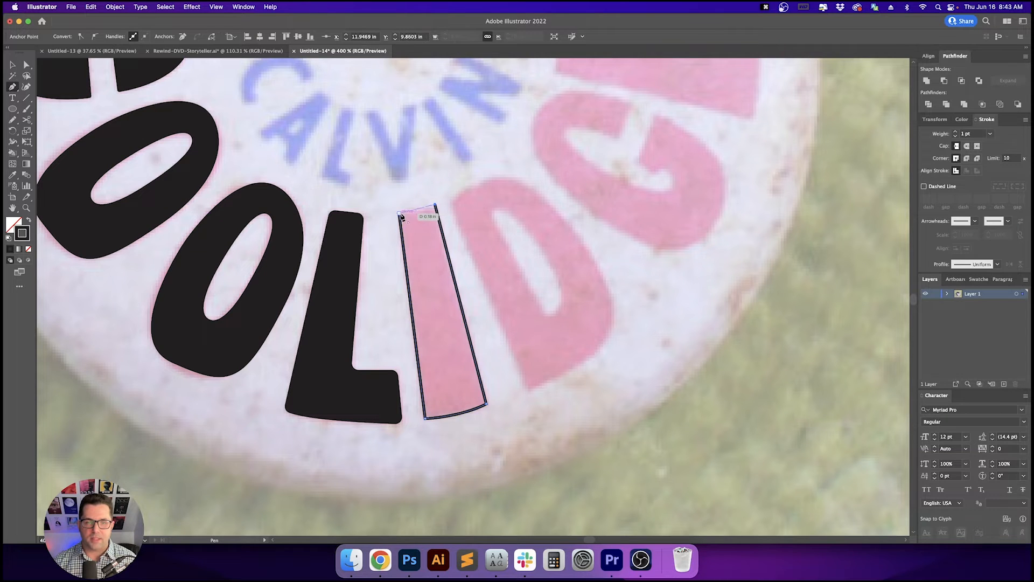
{"action": "left_click_drag", "start_coordinate": [376, 219], "coordinate": [375, 218]}
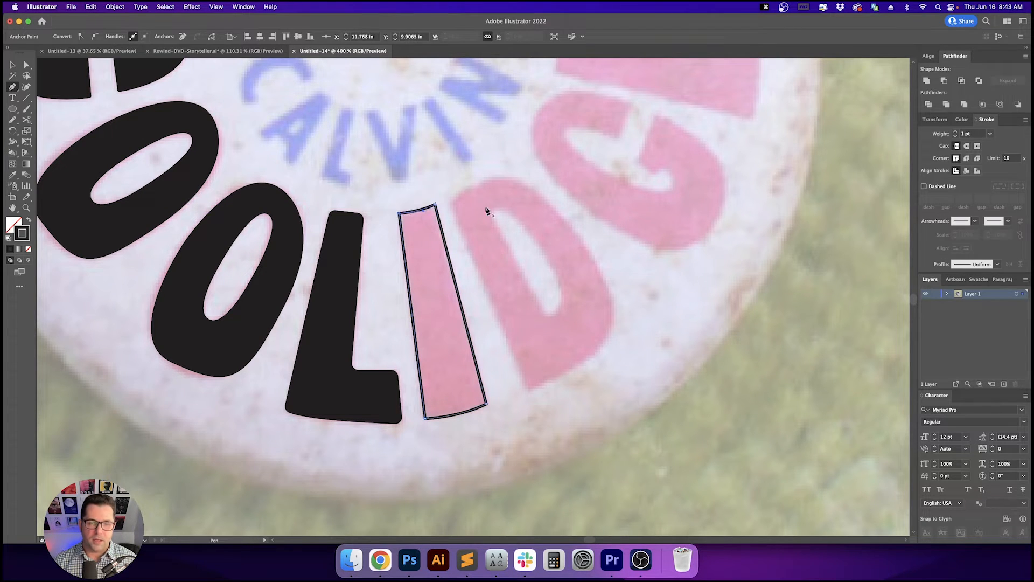
{"action": "left_click", "coordinate": [514, 216], "text": "super"}
- Round the I's corners slightly using the live corner widgets, then select the whole I
{"action": "key", "text": "a"}
{"action": "key", "text": "v"}
{"action": "key", "text": "a"}
{"action": "left_click", "coordinate": [428, 217]}
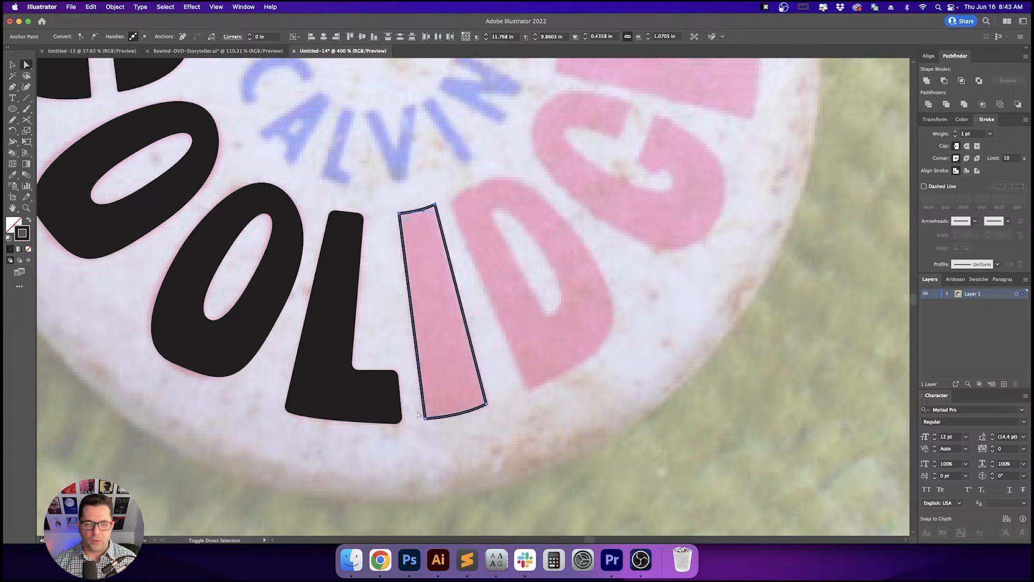
{"action": "left_click", "coordinate": [483, 413]}
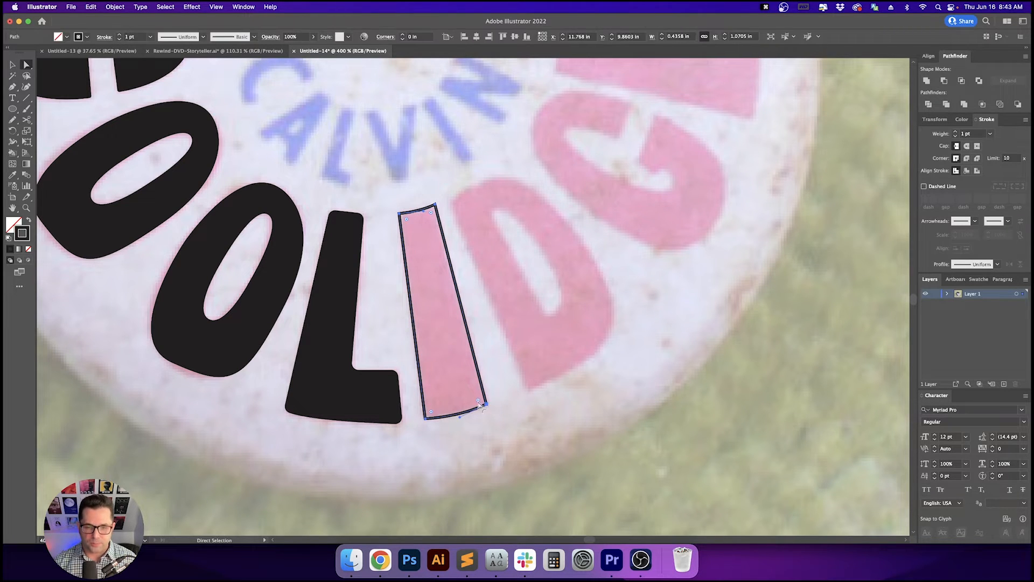
{"action": "left_click_drag", "start_coordinate": [478, 401], "coordinate": [476, 397]}
{"action": "left_click", "coordinate": [499, 349]}
{"action": "key", "text": "v"}
{"action": "key", "text": "v"}
{"action": "left_click_drag", "start_coordinate": [514, 311], "coordinate": [449, 347]}
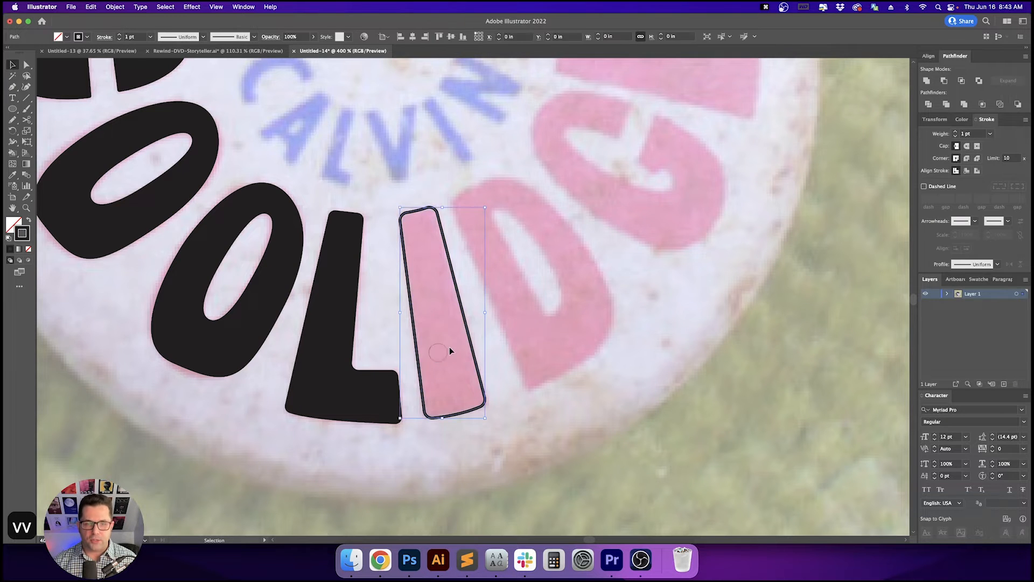
- Swap the I's fill and stroke so it becomes a solid filled shape
{"action": "key", "text": "shift+x"}
{"action": "left_click", "coordinate": [529, 320]}
{"action": "key", "text": "space"}
{"action": "left_click_drag", "start_coordinate": [576, 281], "coordinate": [563, 336]}
{"action": "key", "text": "p"}
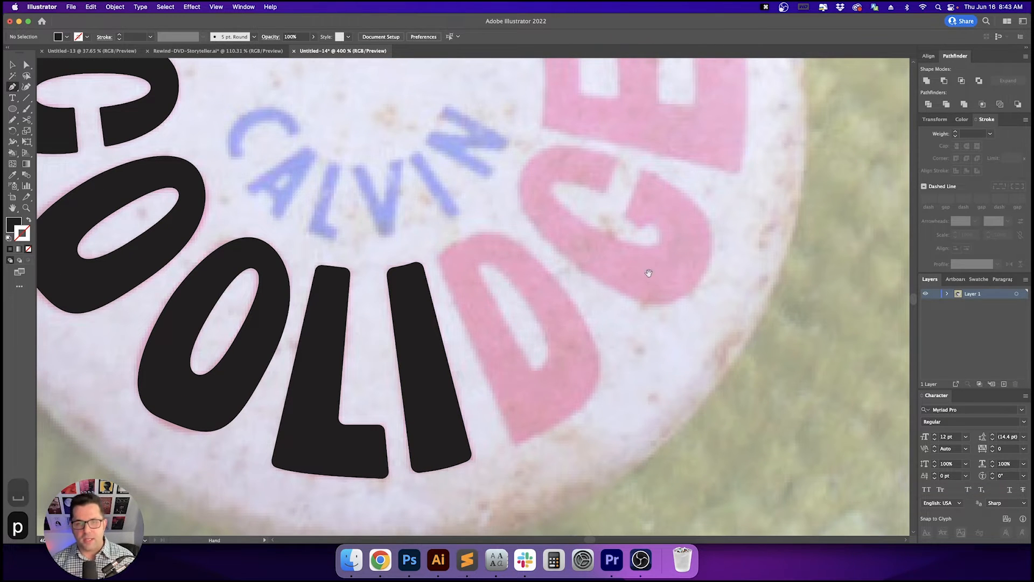
- Trace the outer outline of the D as a closed four-corner path with the Pen tool
{"action": "key", "text": "space"}
{"action": "left_click_drag", "start_coordinate": [649, 272], "coordinate": [588, 316]}
{"action": "left_click", "coordinate": [378, 302]}
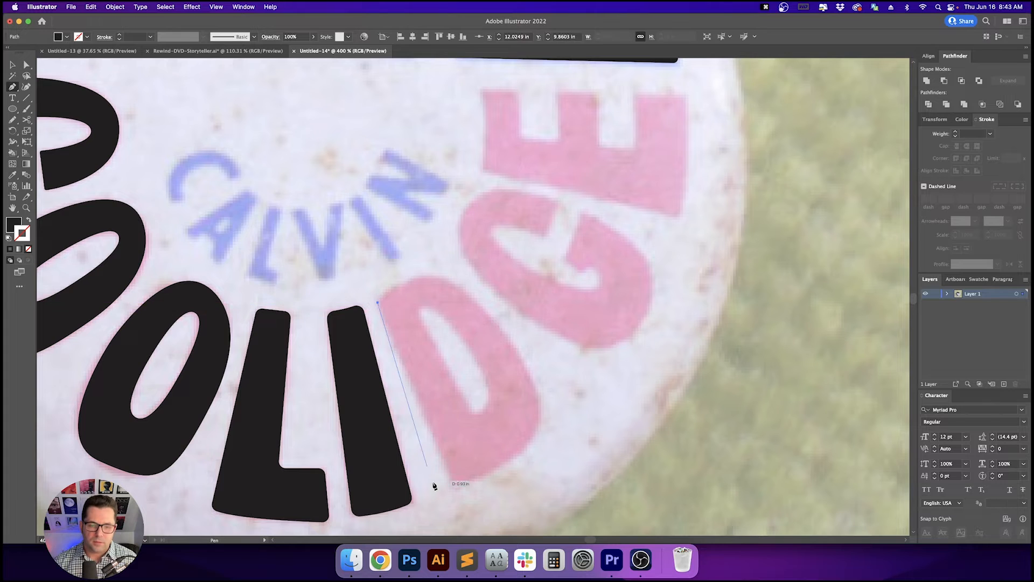
{"action": "left_click", "coordinate": [456, 491]}
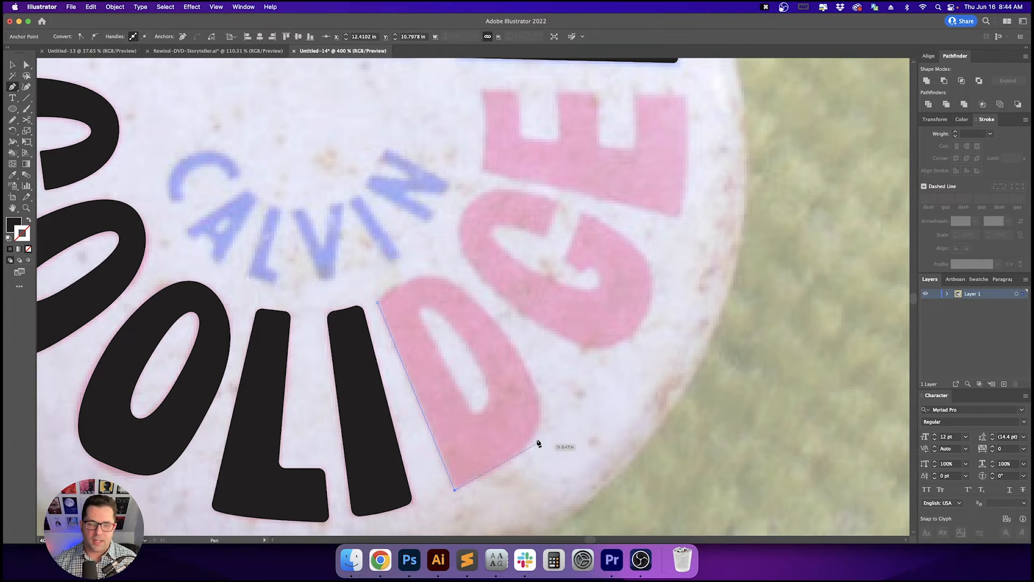
{"action": "left_click", "coordinate": [556, 430]}
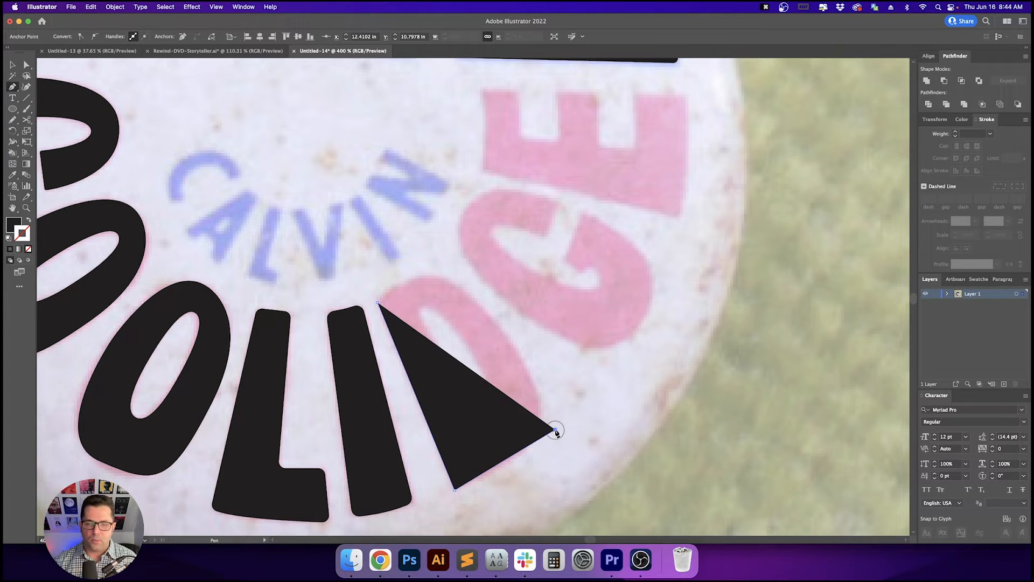
{"action": "key", "text": "shift+x"}
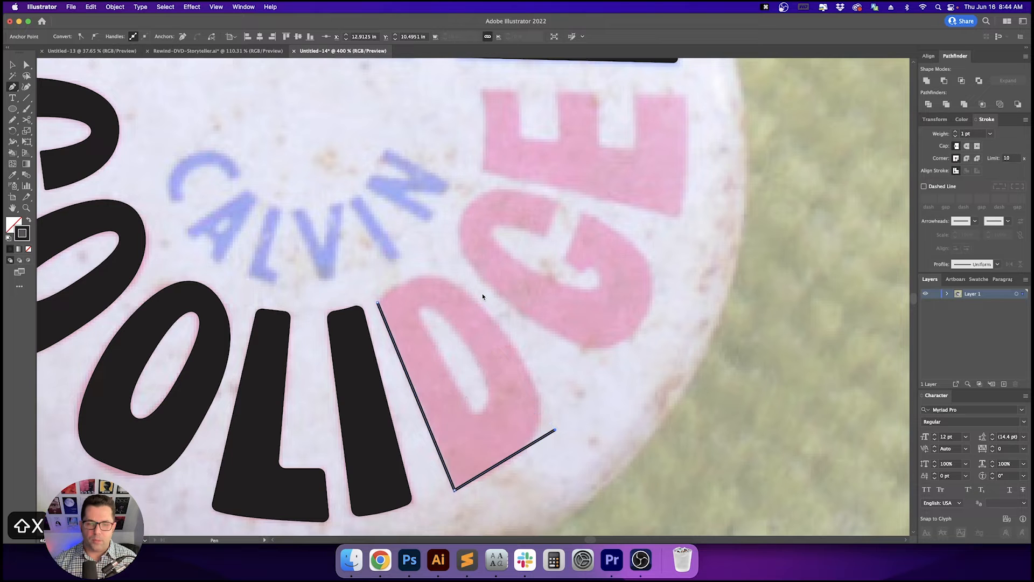
{"action": "left_click", "coordinate": [452, 263]}
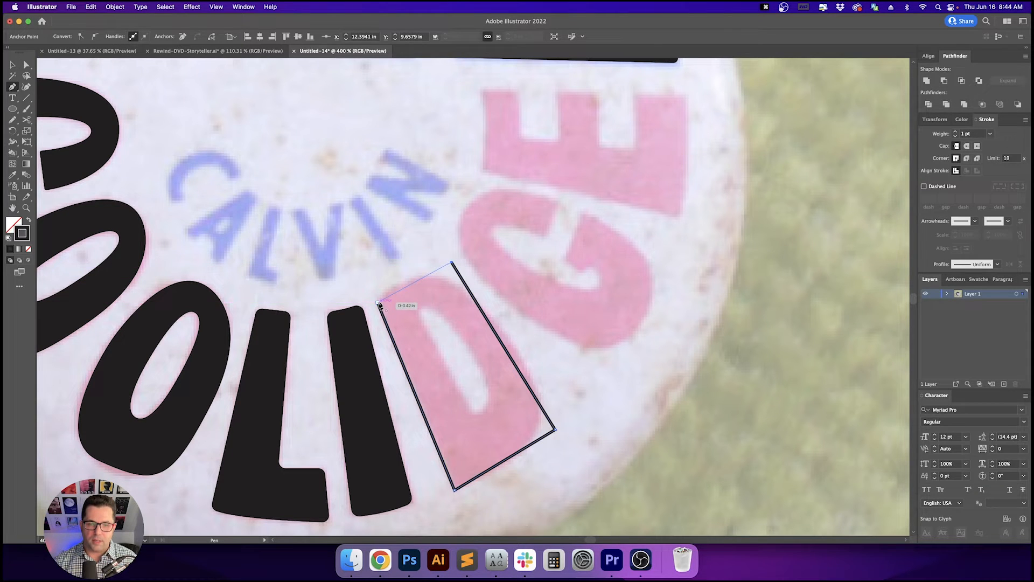
{"action": "left_click", "coordinate": [379, 303]}
{"action": "left_click", "coordinate": [473, 296], "text": "super"}
- Round the D's two right-hand corners with the live corner widgets
{"action": "key", "text": "a"}
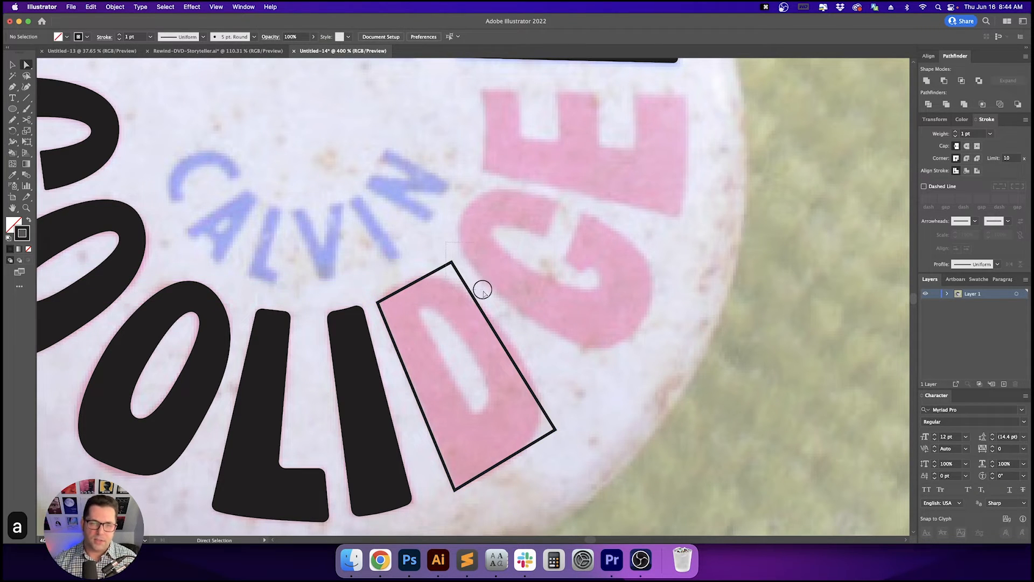
{"action": "left_click", "coordinate": [548, 427]}
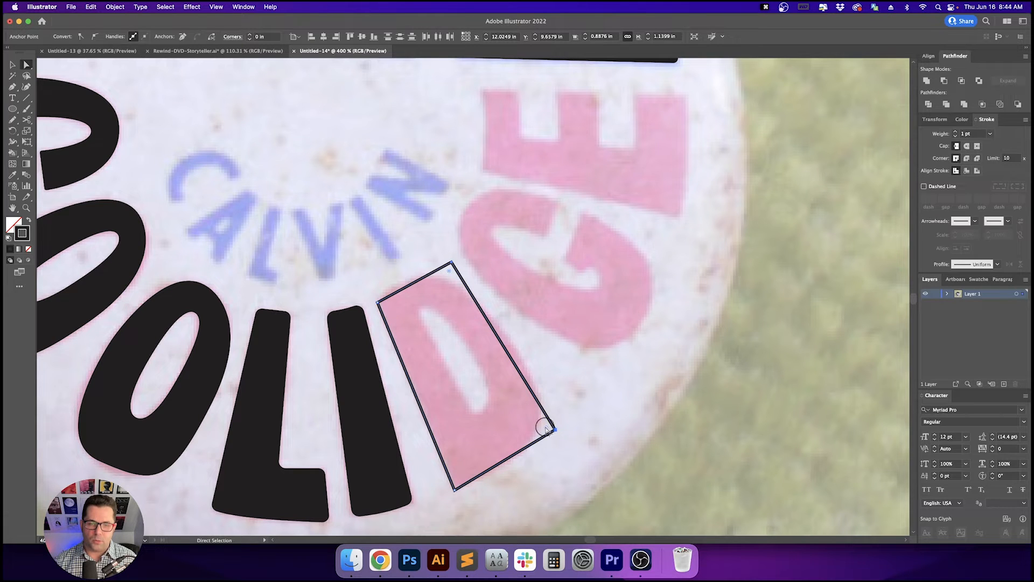
{"action": "left_click_drag", "start_coordinate": [545, 430], "coordinate": [507, 418]}
{"action": "left_click", "coordinate": [580, 388]}
{"action": "key", "text": "a"}
{"action": "left_click", "coordinate": [508, 463]}
{"action": "scroll", "coordinate": [447, 291], "scroll_direction": "up", "scroll_amount": 2}
{"action": "key", "text": "v"}
{"action": "key", "text": "v"}
{"action": "key", "text": "v"}
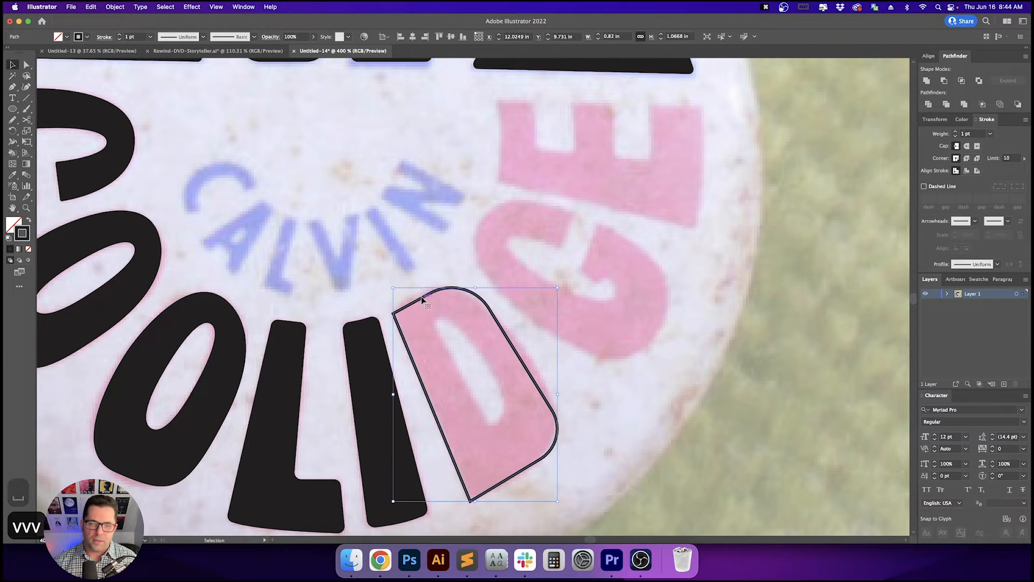
- Round the D's top-left corner and reshape its top curve with the Direct Selection tool
{"action": "key", "text": "a"}
{"action": "left_click", "coordinate": [406, 287]}
{"action": "key", "text": "a"}
{"action": "left_click_drag", "start_coordinate": [382, 303], "coordinate": [410, 324]}
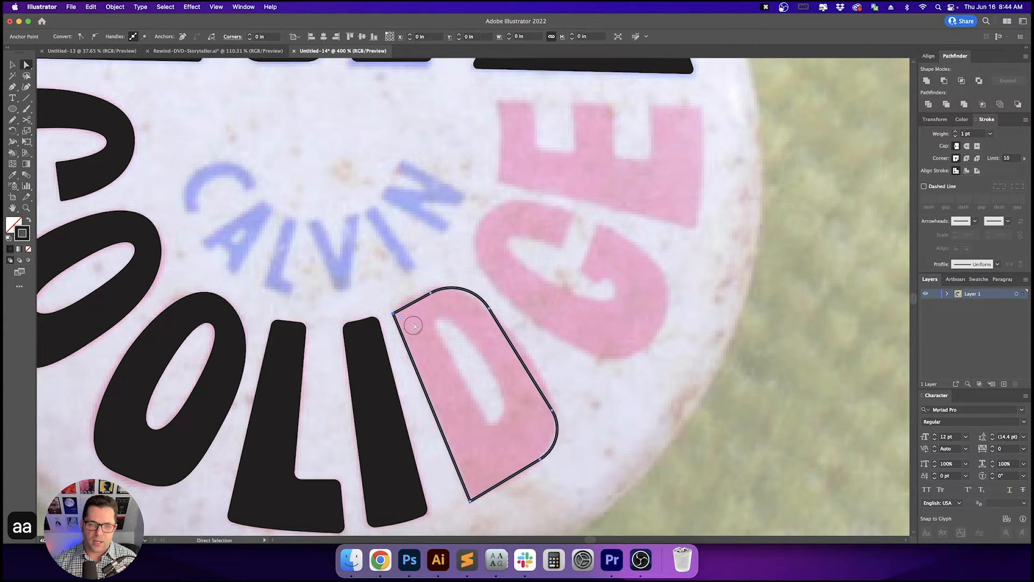
{"action": "left_click", "coordinate": [438, 294]}
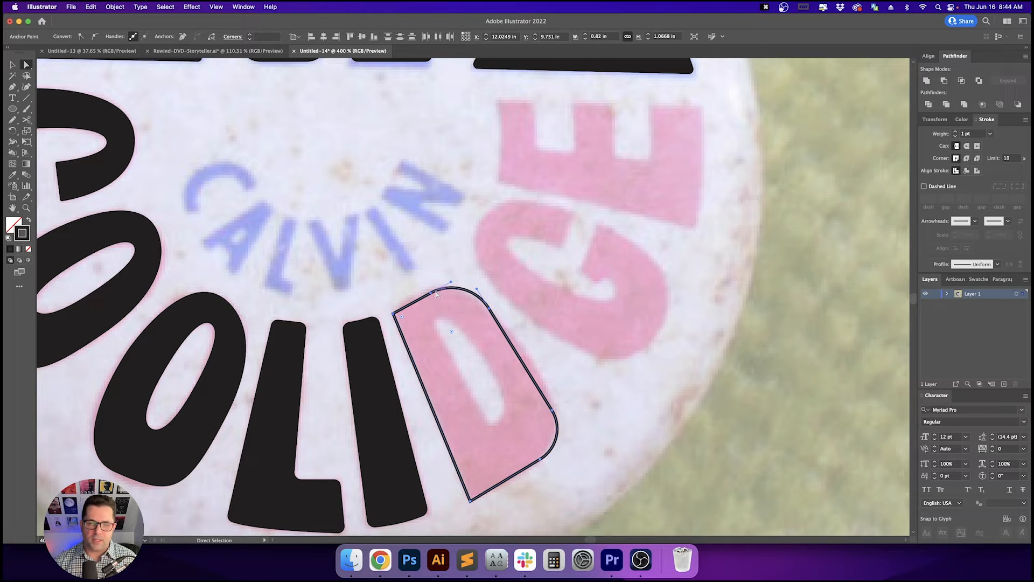
{"action": "left_click_drag", "start_coordinate": [431, 293], "coordinate": [432, 288]}
{"action": "left_click", "coordinate": [531, 303]}
{"action": "key", "text": "space"}
{"action": "left_click_drag", "start_coordinate": [532, 303], "coordinate": [522, 314]}
{"action": "key", "text": "a"}
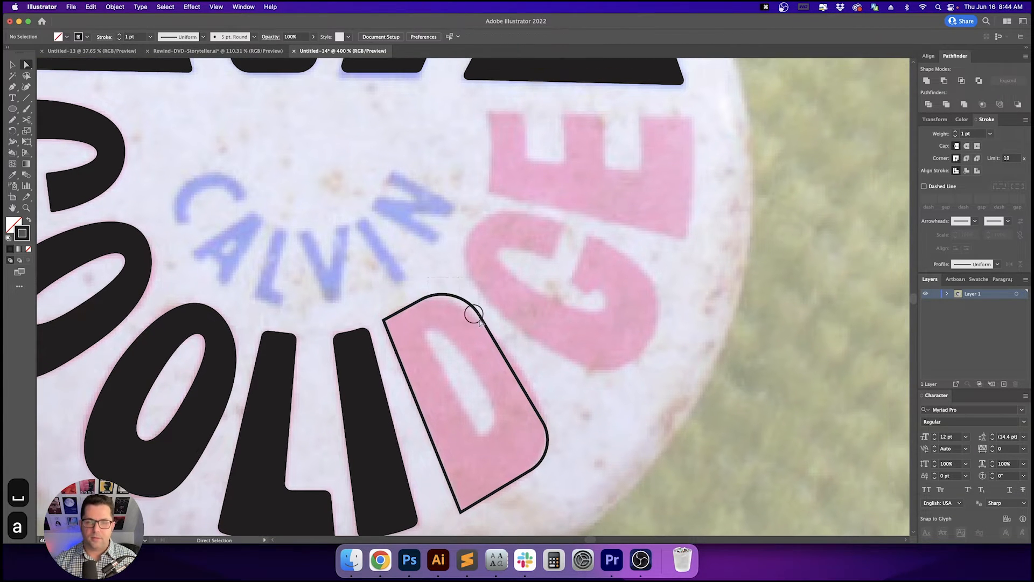
{"action": "left_click", "coordinate": [474, 314]}
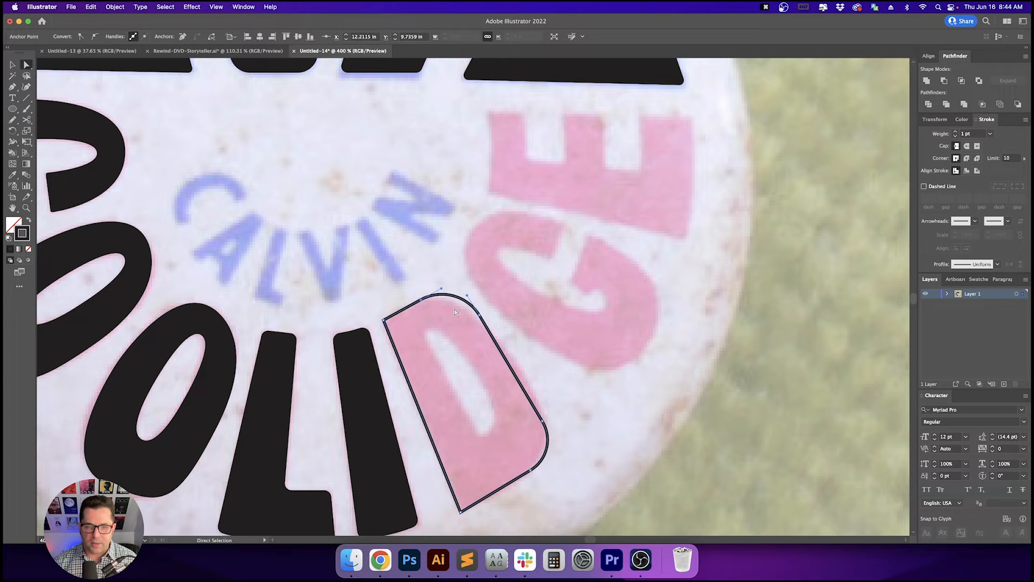
{"action": "left_click_drag", "start_coordinate": [485, 262], "coordinate": [469, 209]}
{"action": "left_click", "coordinate": [463, 307]}
- Trace the D's inner counter as a closed path with a curved right side using the Pen tool
{"action": "scroll", "coordinate": [463, 308], "scroll_direction": "up", "scroll_amount": 1}
{"action": "key", "text": "space"}
{"action": "key", "text": "space"}
{"action": "left_click_drag", "start_coordinate": [532, 277], "coordinate": [501, 297]}
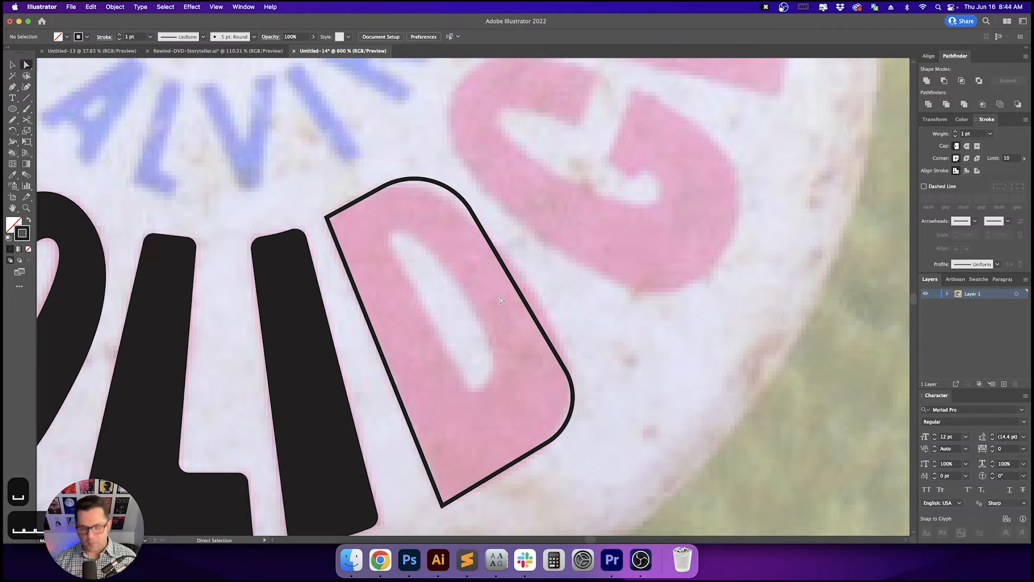
{"action": "key", "text": "p"}
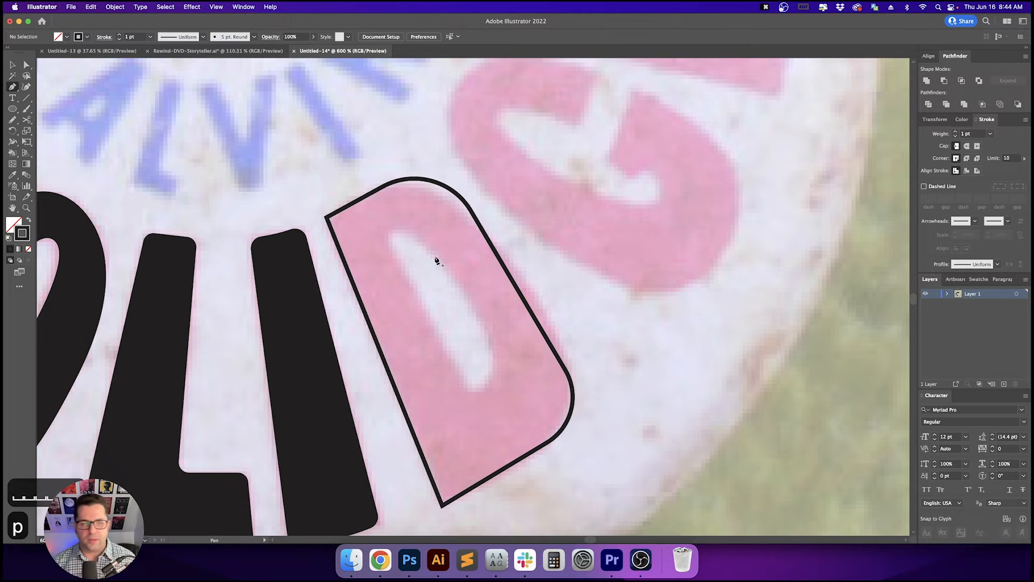
{"action": "left_click", "coordinate": [385, 238]}
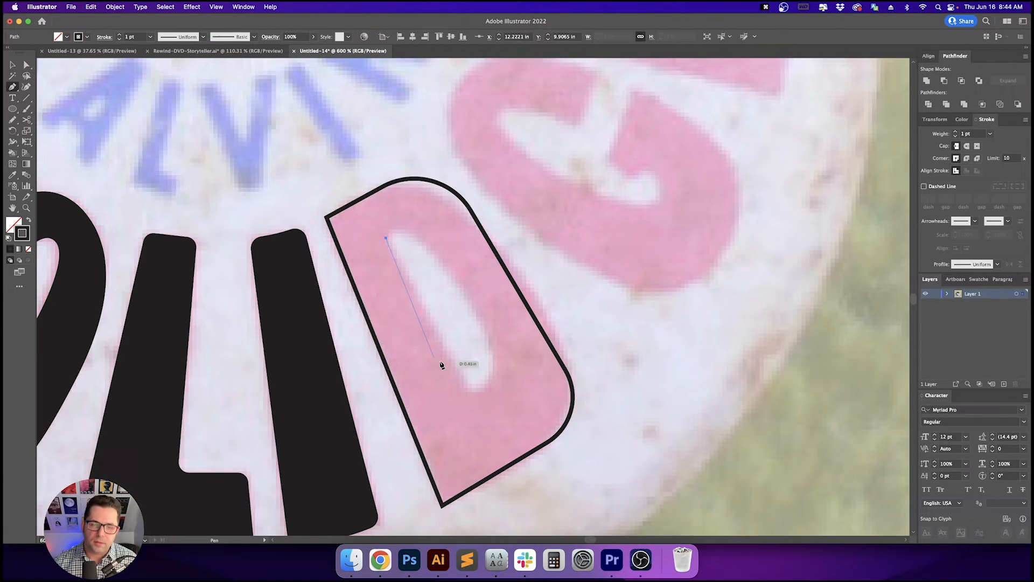
{"action": "left_click", "coordinate": [474, 394]}
{"action": "left_click_drag", "start_coordinate": [506, 357], "coordinate": [406, 199]}
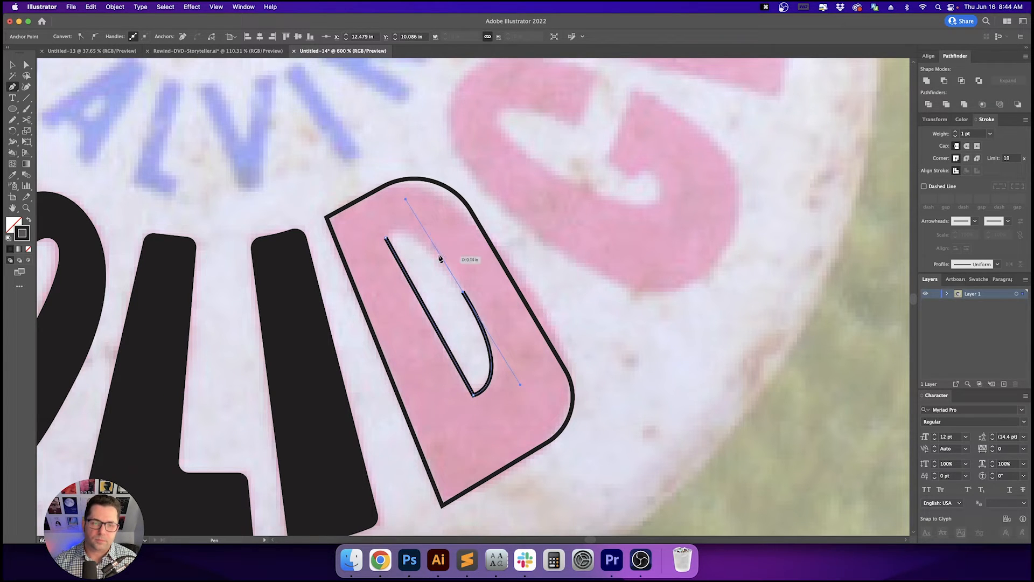
{"action": "left_click", "coordinate": [386, 237]}
- Refine the counter's top and bottom corners with the Direct Selection tool
{"action": "key", "text": "a"}
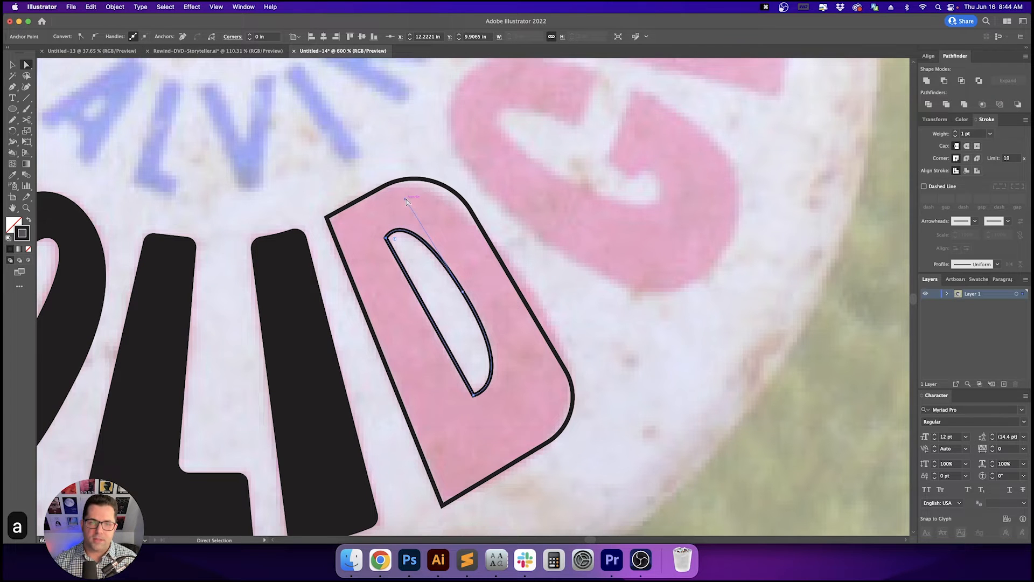
{"action": "key", "text": "v"}
{"action": "left_click", "coordinate": [416, 209]}
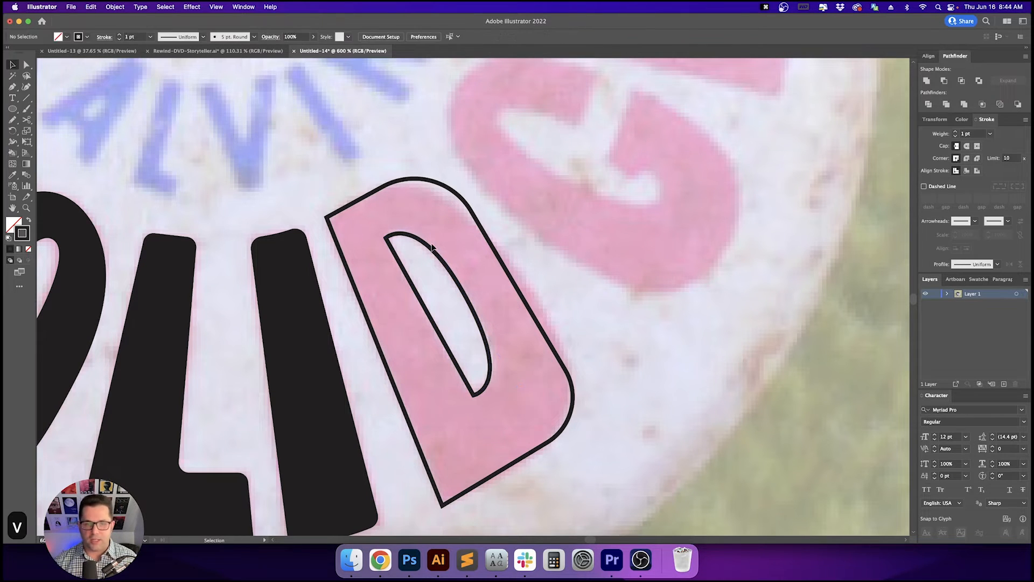
{"action": "key", "text": "v"}
{"action": "left_click", "coordinate": [431, 246]}
{"action": "key", "text": "a"}
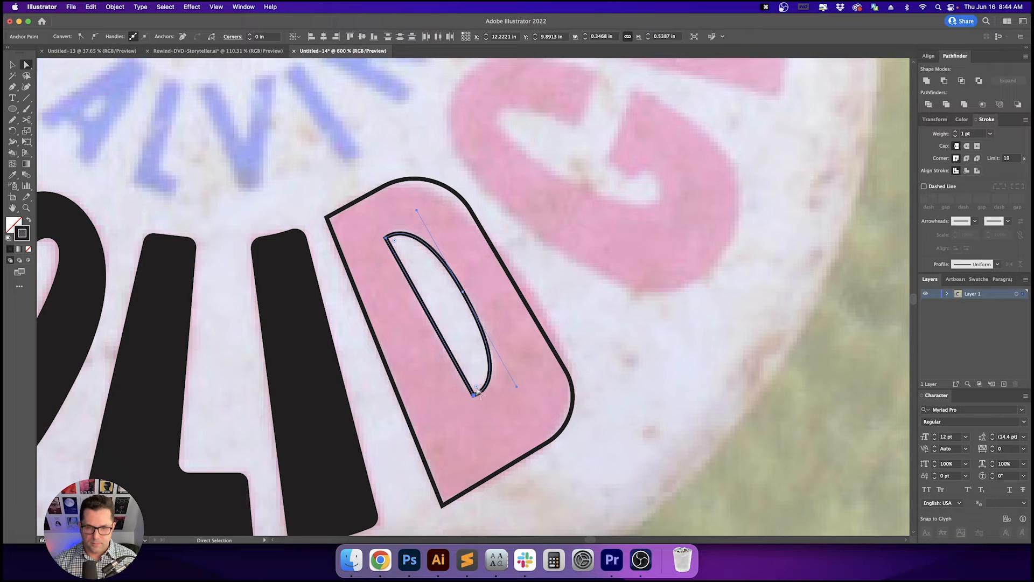
{"action": "left_click_drag", "start_coordinate": [478, 393], "coordinate": [478, 391]}
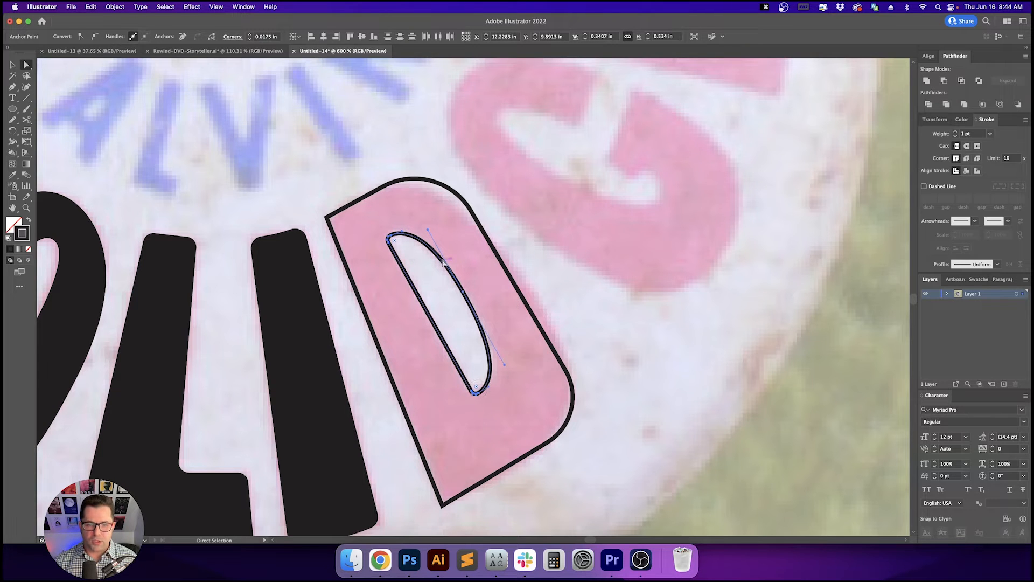
{"action": "left_click", "coordinate": [413, 224]}
{"action": "key", "text": "a"}
{"action": "key", "text": "a"}
{"action": "left_click_drag", "start_coordinate": [342, 234], "coordinate": [343, 235]}
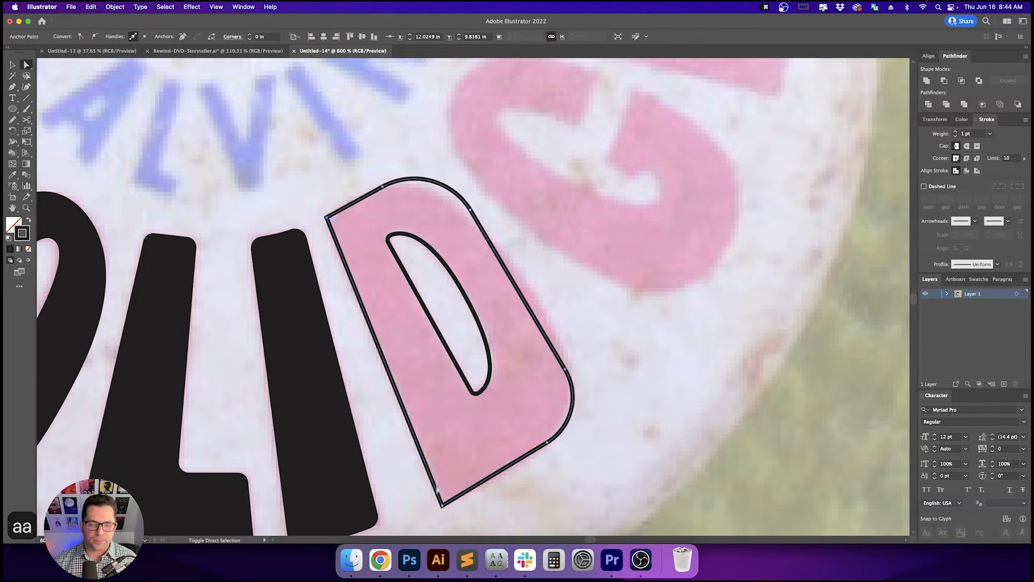
- Select both D paths, fill them, and punch out the counter with Pathfinder Minus Front
{"action": "mouse_move", "coordinate": [432, 500]}
{"action": "left_mouse_down"}
{"action": "mouse_move", "coordinate": [466, 519]}
{"action": "mouse_move", "coordinate": [446, 490]}
{"action": "left_mouse_up"}
{"action": "key", "text": "v"}
{"action": "key", "text": "v"}
{"action": "key", "text": "shift+x"}
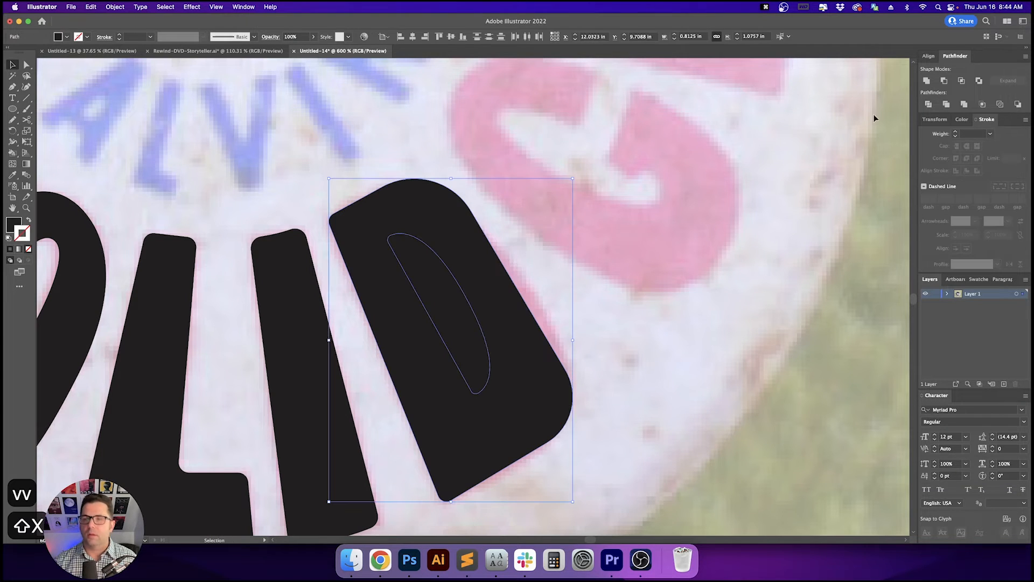
{"action": "left_click", "coordinate": [944, 81]}
{"action": "left_click", "coordinate": [788, 243]}
- Begin tracing the G with the Pen tool, from its inner top corner around the inner curve to the hook
{"action": "scroll", "coordinate": [788, 244], "scroll_direction": "down", "scroll_amount": 1}
{"action": "left_click_drag", "start_coordinate": [797, 224], "coordinate": [681, 331]}
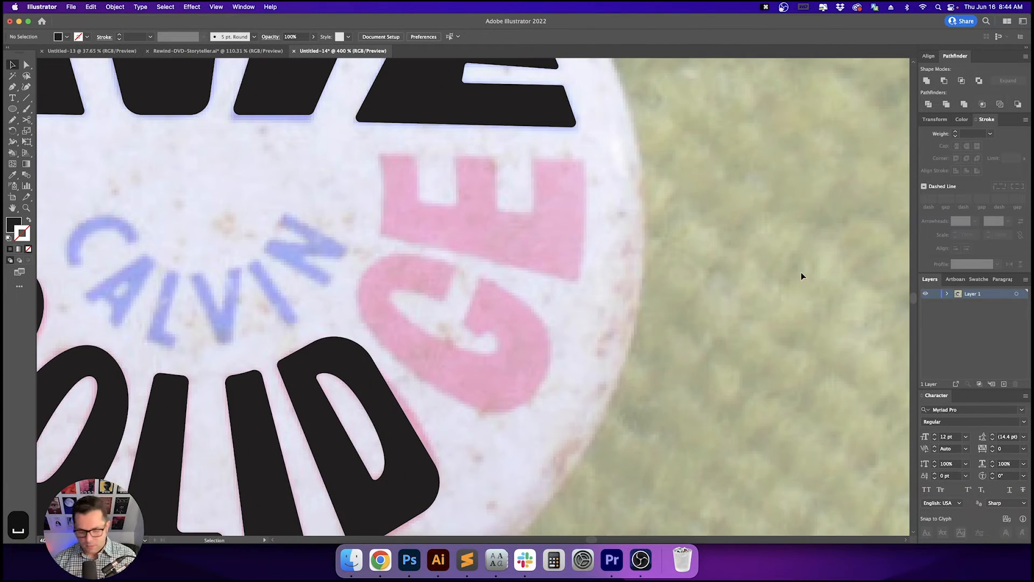
{"action": "key", "text": "p"}
{"action": "scroll", "coordinate": [686, 307], "scroll_direction": "right", "scroll_amount": 1}
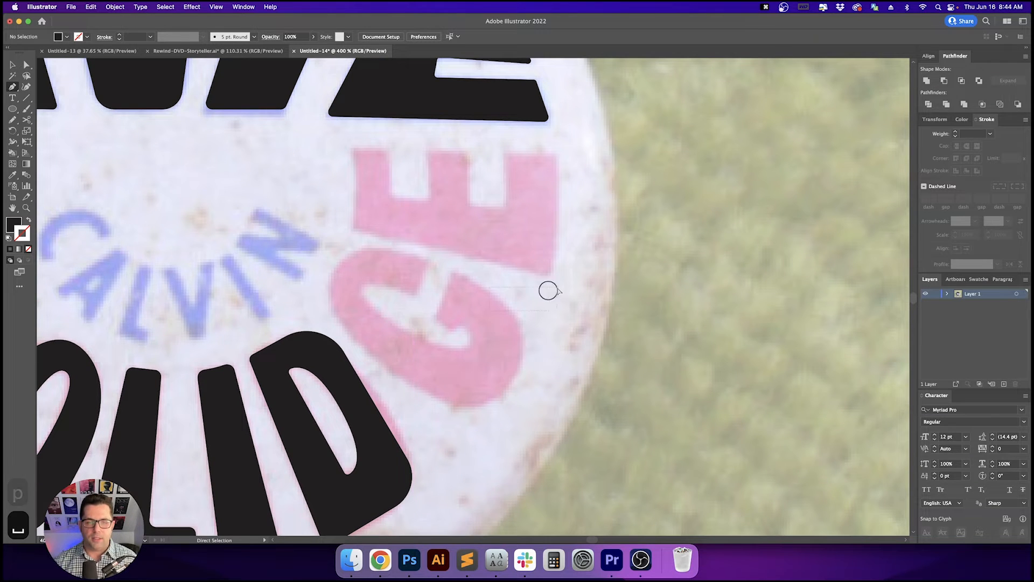
{"action": "key", "text": "p"}
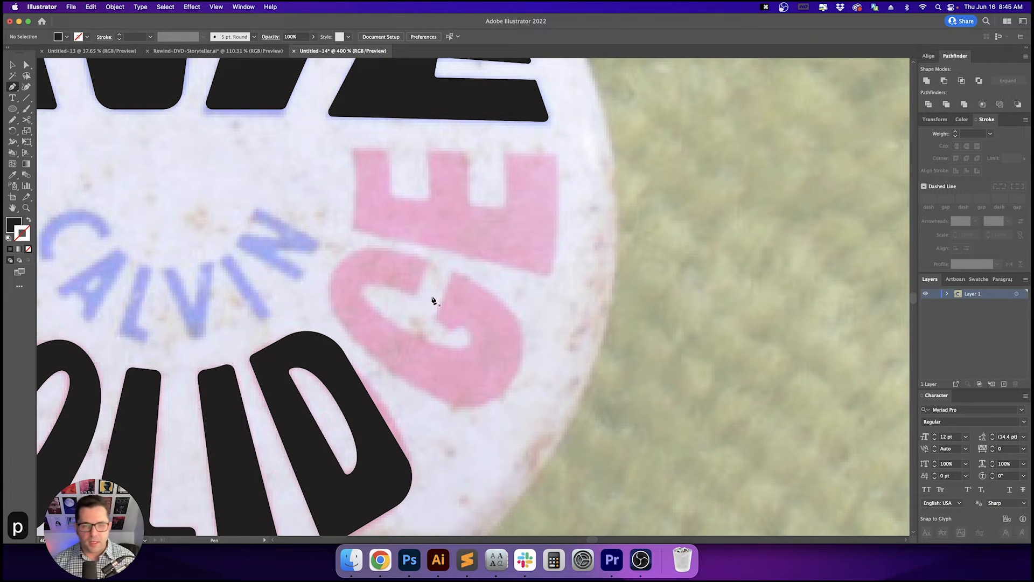
{"action": "scroll", "coordinate": [433, 299], "scroll_direction": "up", "scroll_amount": 1}
{"action": "left_click_drag", "start_coordinate": [491, 287], "coordinate": [547, 269]}
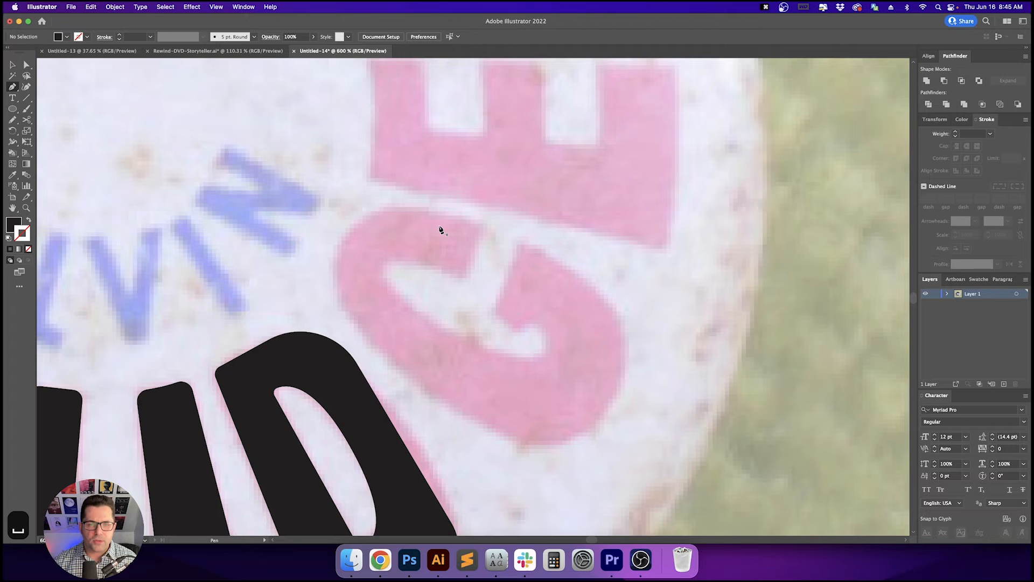
{"action": "left_click", "coordinate": [482, 227]}
{"action": "left_click", "coordinate": [466, 278]}
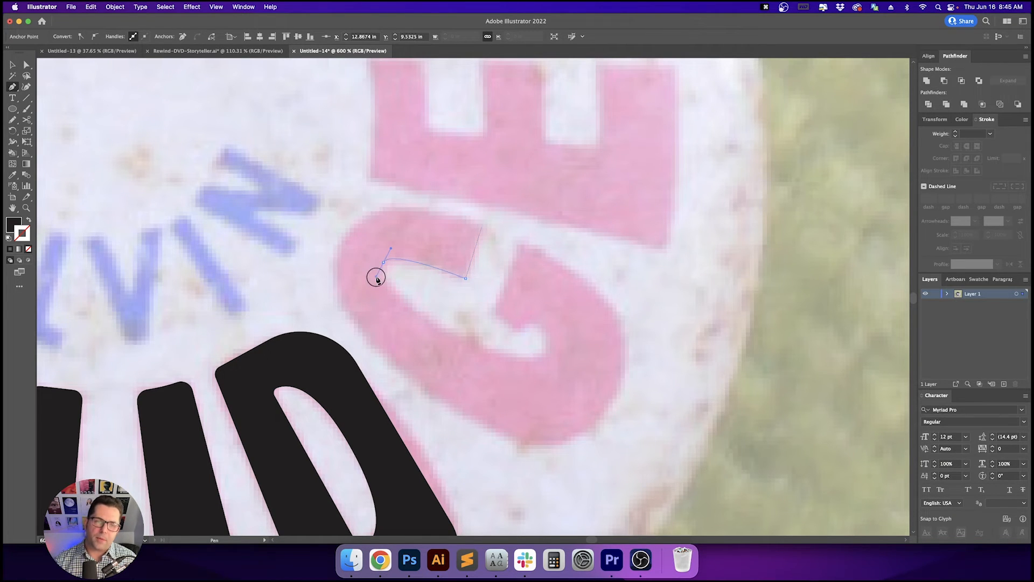
{"action": "left_click_drag", "start_coordinate": [376, 278], "coordinate": [376, 278]}
{"action": "key", "text": "shift+x"}
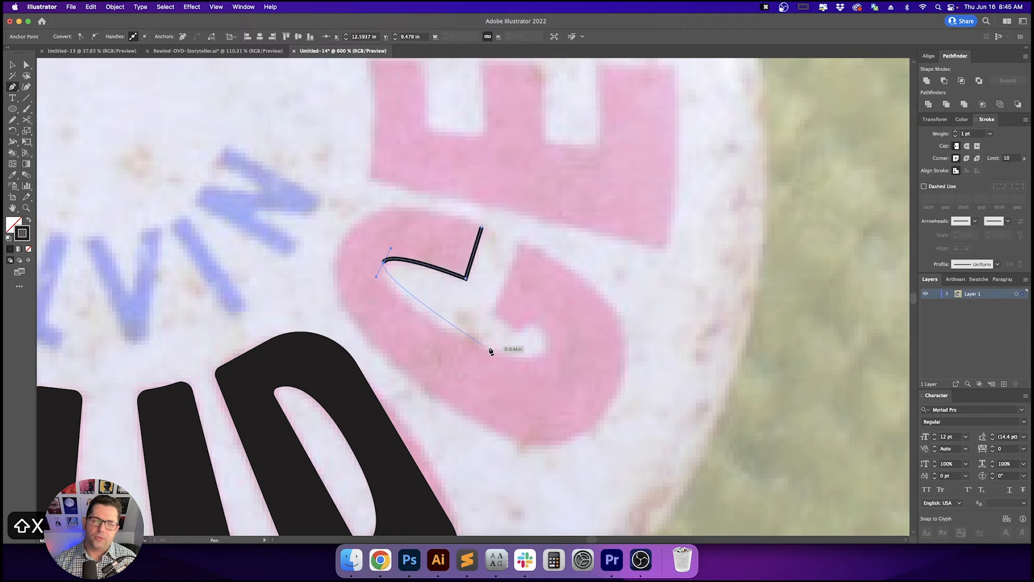
{"action": "left_click", "coordinate": [461, 335]}
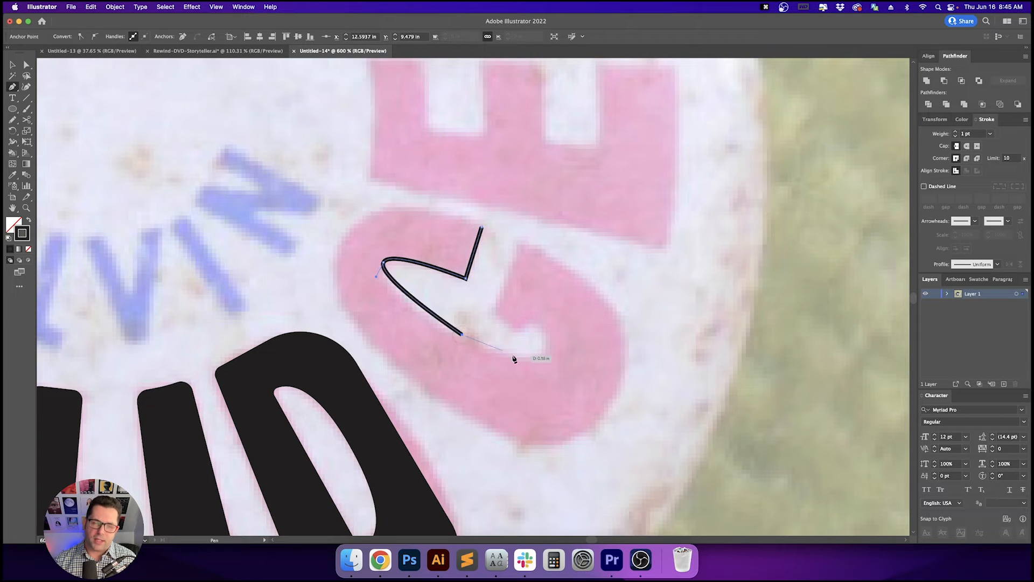
{"action": "left_click_drag", "start_coordinate": [548, 351], "coordinate": [520, 330]}
{"action": "left_click_drag", "start_coordinate": [521, 330], "coordinate": [493, 313]}
{"action": "left_click_drag", "start_coordinate": [494, 313], "coordinate": [525, 248]}
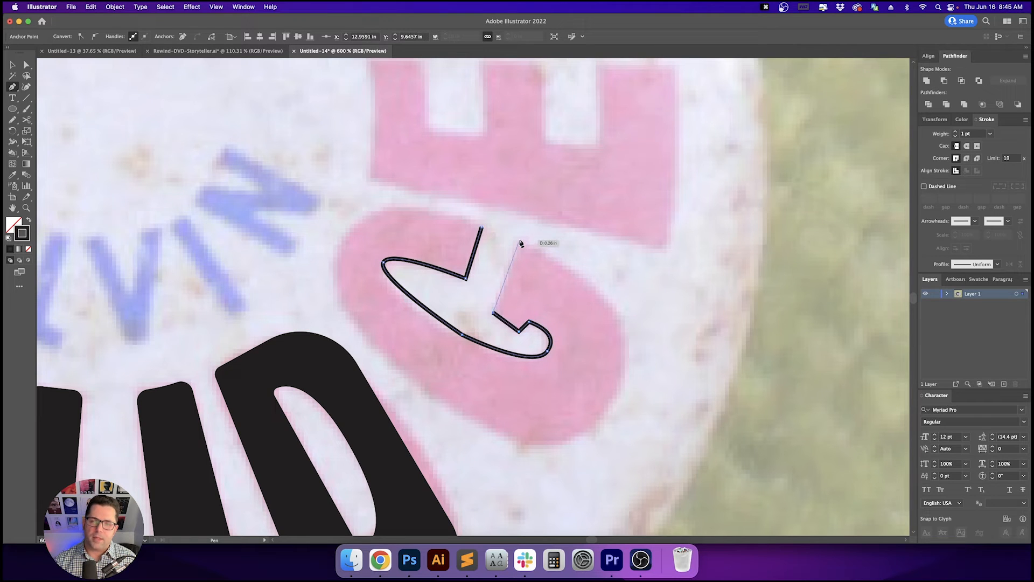
- Complete the G's outer curve with the Pen tool and close the path at its starting point
{"action": "left_click", "coordinate": [519, 241]}
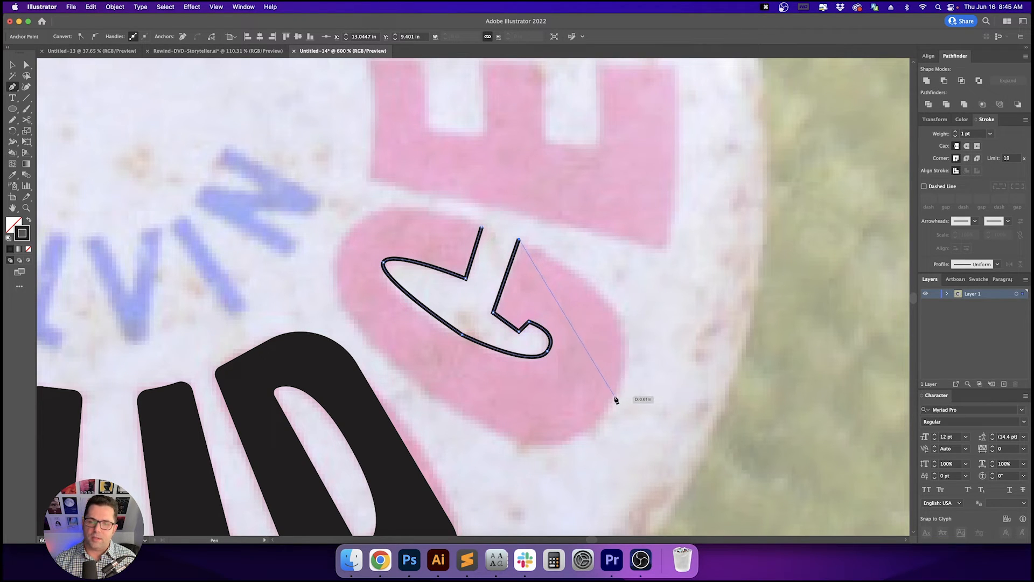
{"action": "mouse_move", "coordinate": [615, 397]}
{"action": "left_mouse_down"}
{"action": "mouse_move", "coordinate": [596, 492]}
{"action": "mouse_move", "coordinate": [567, 509]}
{"action": "left_mouse_up"}
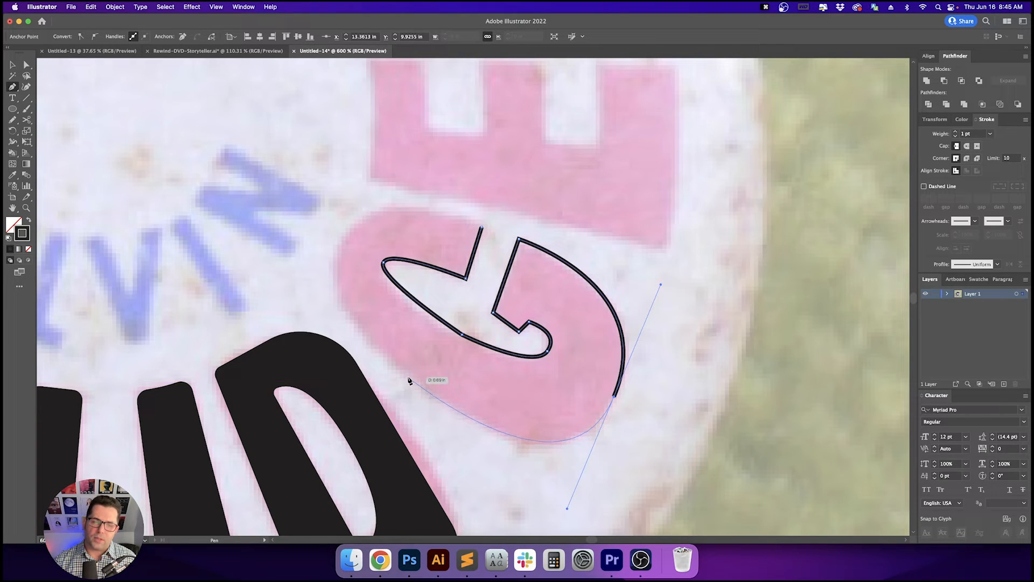
{"action": "left_click_drag", "start_coordinate": [405, 376], "coordinate": [340, 223]}
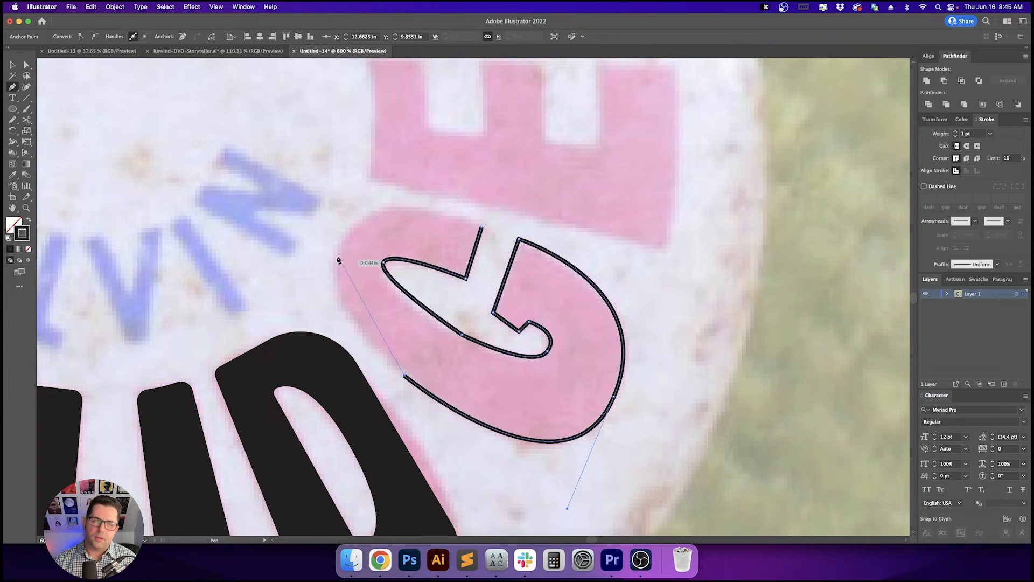
{"action": "left_click_drag", "start_coordinate": [339, 260], "coordinate": [375, 201]}
{"action": "left_click_drag", "start_coordinate": [481, 228], "coordinate": [530, 213]}
- Adjust the G's anchor points and curve handles with the Direct Selection tool to match the photo
{"action": "key", "text": "space"}
{"action": "key", "text": "a"}
{"action": "left_click_drag", "start_coordinate": [297, 226], "coordinate": [337, 240]}
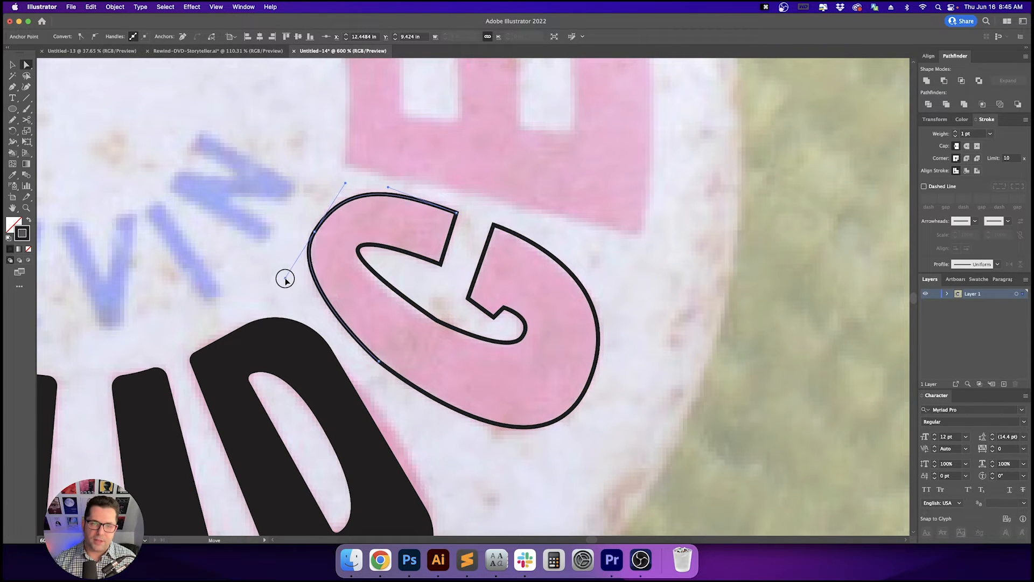
{"action": "left_click", "coordinate": [438, 285]}
{"action": "key", "text": "a"}
{"action": "left_click", "coordinate": [438, 321]}
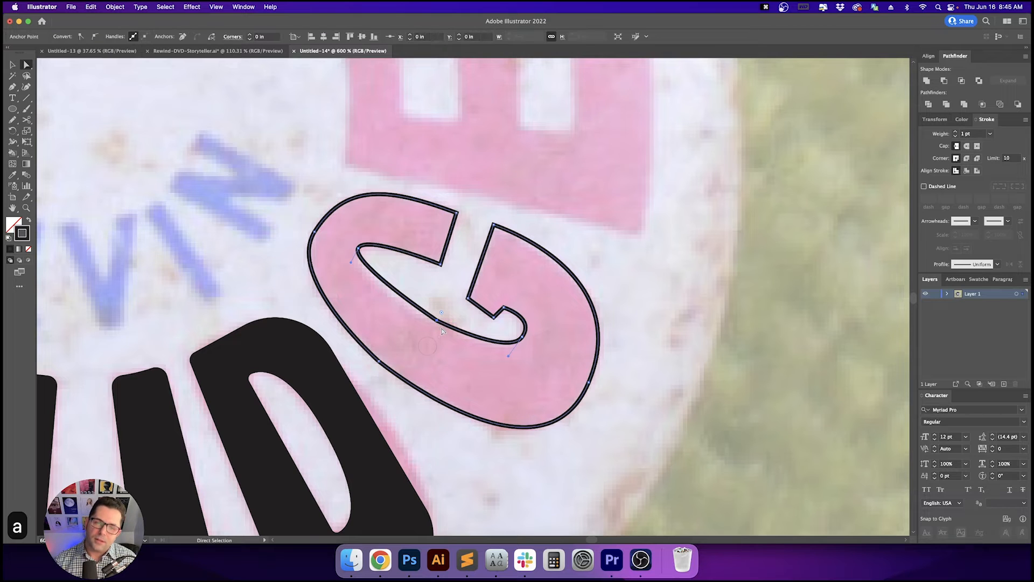
{"action": "left_click_drag", "start_coordinate": [442, 317], "coordinate": [471, 210]}
{"action": "left_click_drag", "start_coordinate": [561, 49], "coordinate": [564, 39]}
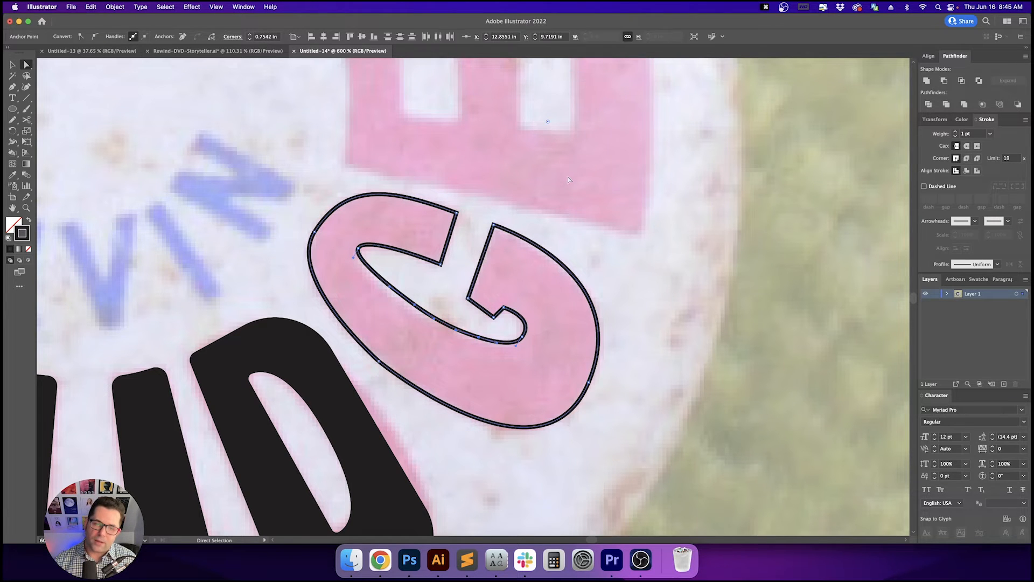
{"action": "left_click", "coordinate": [567, 201]}
{"action": "key", "text": "space"}
{"action": "left_click_drag", "start_coordinate": [567, 201], "coordinate": [529, 206]}
{"action": "key", "text": "a"}
{"action": "key", "text": "a"}
{"action": "key", "text": "space"}
{"action": "left_click_drag", "start_coordinate": [550, 311], "coordinate": [555, 281]}
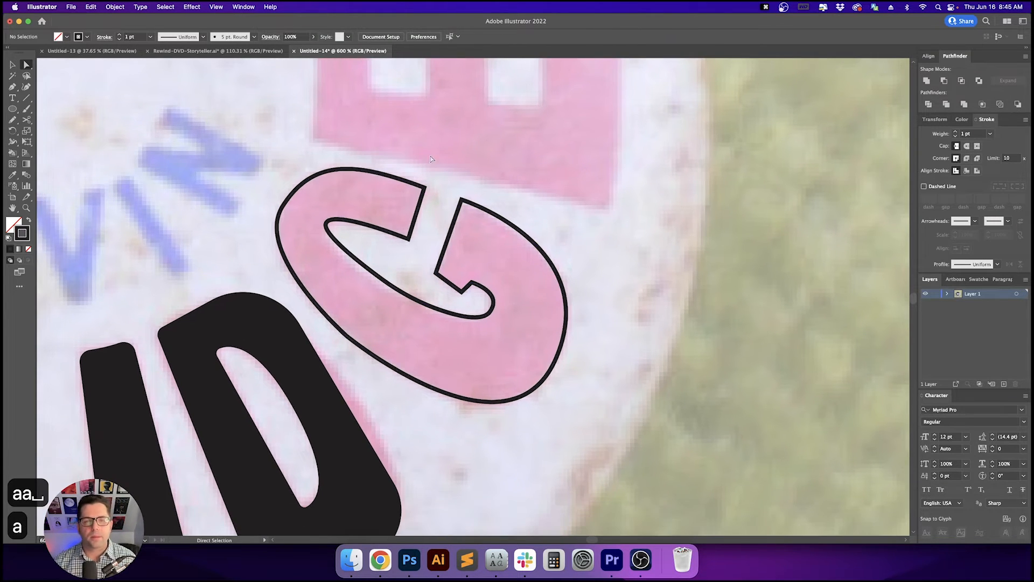
{"action": "left_click_drag", "start_coordinate": [425, 182], "coordinate": [426, 269]}
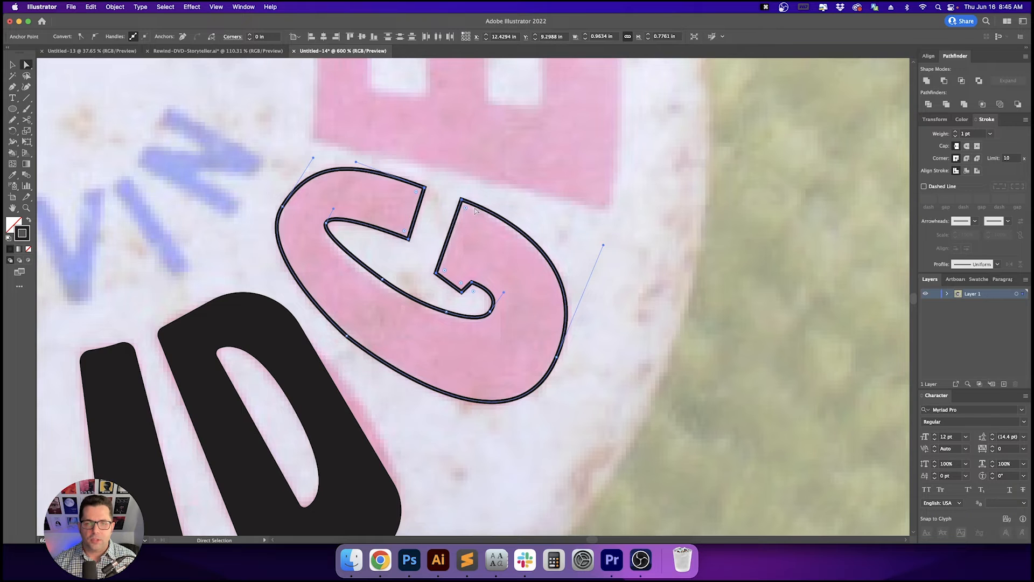
{"action": "left_click_drag", "start_coordinate": [467, 211], "coordinate": [466, 210]}
{"action": "left_click", "coordinate": [534, 189]}
- Select the G path and swap its stroke to a solid black fill
{"action": "key", "text": "v"}
{"action": "key", "text": "v"}
{"action": "left_click_drag", "start_coordinate": [536, 195], "coordinate": [497, 257]}
{"action": "key", "text": "shift+x"}
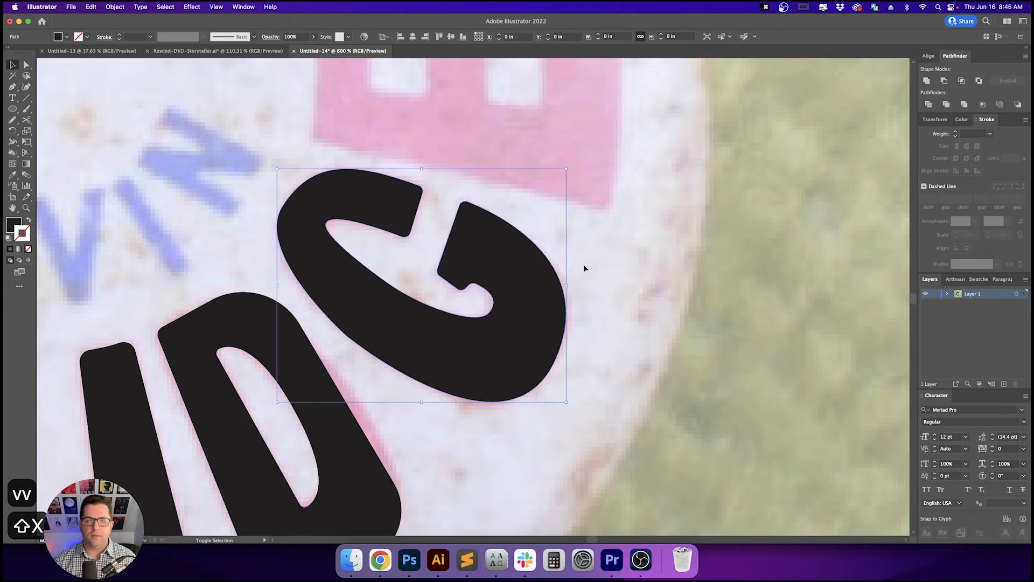
- Start tracing the E with the Pen tool along its left side and bottom edge
{"action": "left_click", "coordinate": [603, 248]}
{"action": "key", "text": "space"}
{"action": "left_click_drag", "start_coordinate": [630, 221], "coordinate": [638, 319]}
{"action": "key", "text": "p"}
{"action": "key", "text": "space"}
{"action": "left_click_drag", "start_coordinate": [631, 254], "coordinate": [626, 299]}
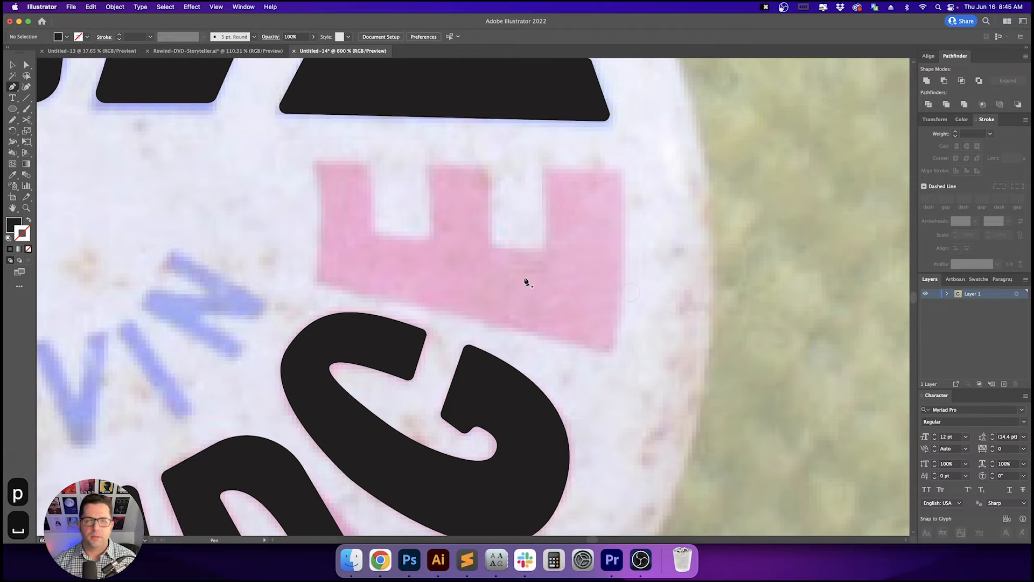
{"action": "key", "text": "shift+x"}
{"action": "left_click", "coordinate": [314, 161]}
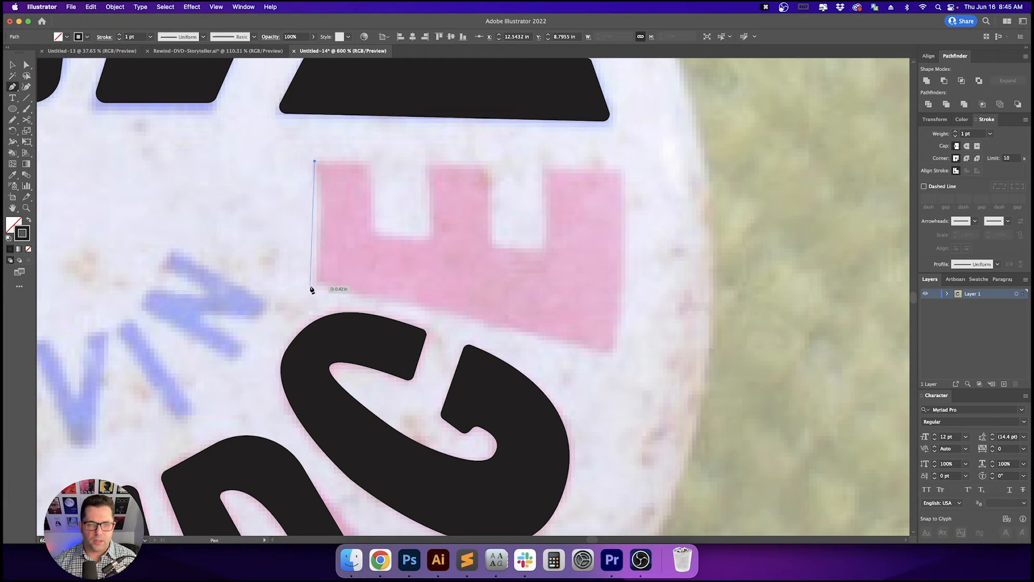
{"action": "left_click_drag", "start_coordinate": [317, 281], "coordinate": [308, 332]}
{"action": "left_click", "coordinate": [318, 283]}
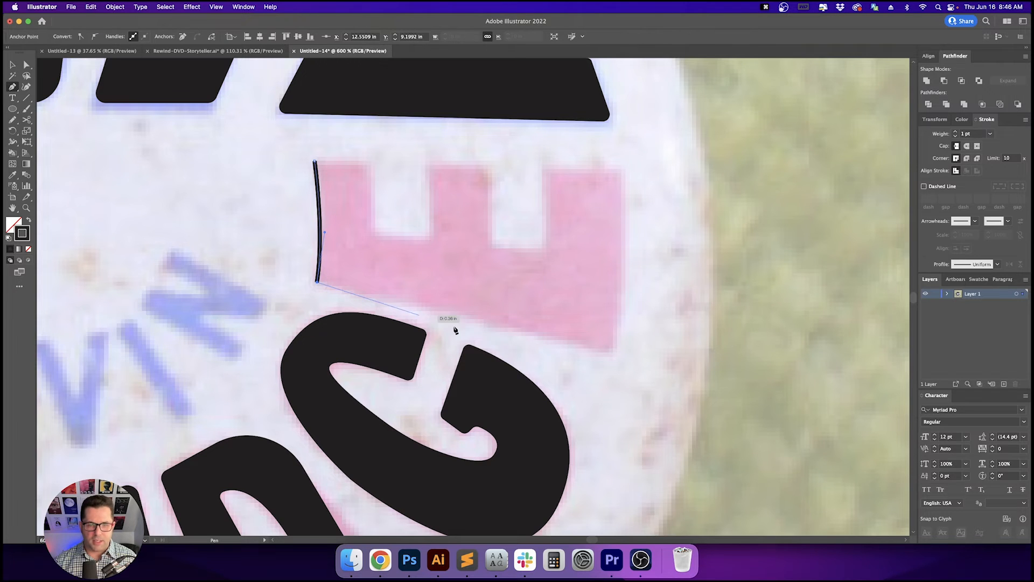
{"action": "left_click", "coordinate": [610, 353]}
- Trace the E's right side and three prongs, closing the path at the first point
{"action": "scroll", "coordinate": [636, 302], "scroll_direction": "up", "scroll_amount": 4}
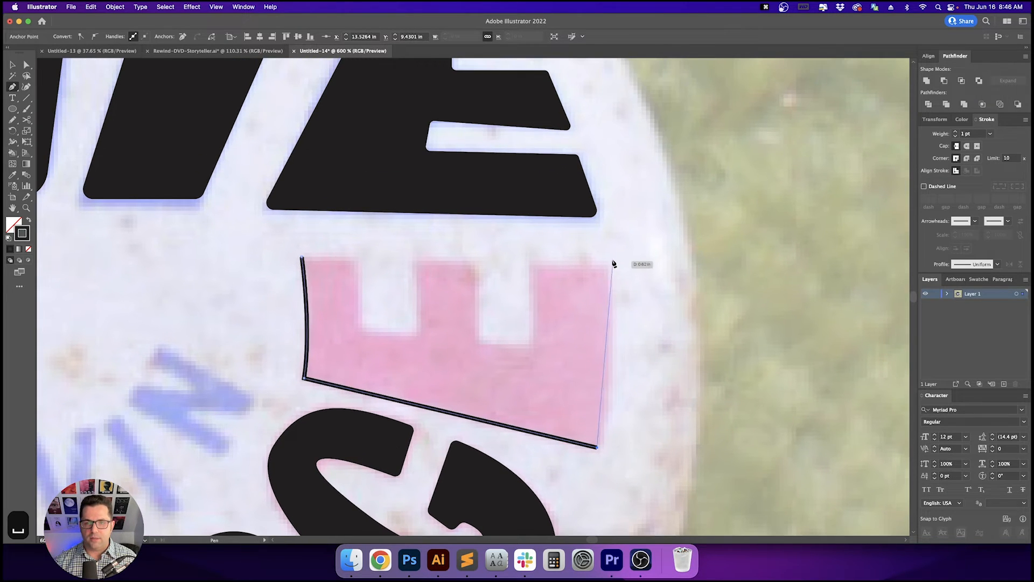
{"action": "left_click_drag", "start_coordinate": [610, 265], "coordinate": [598, 190]}
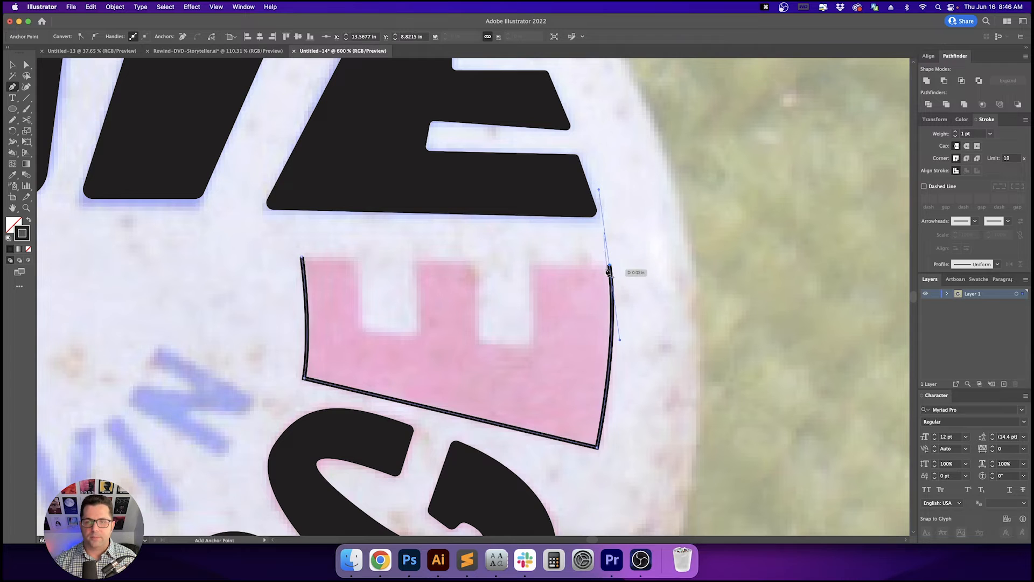
{"action": "left_click", "coordinate": [532, 266]}
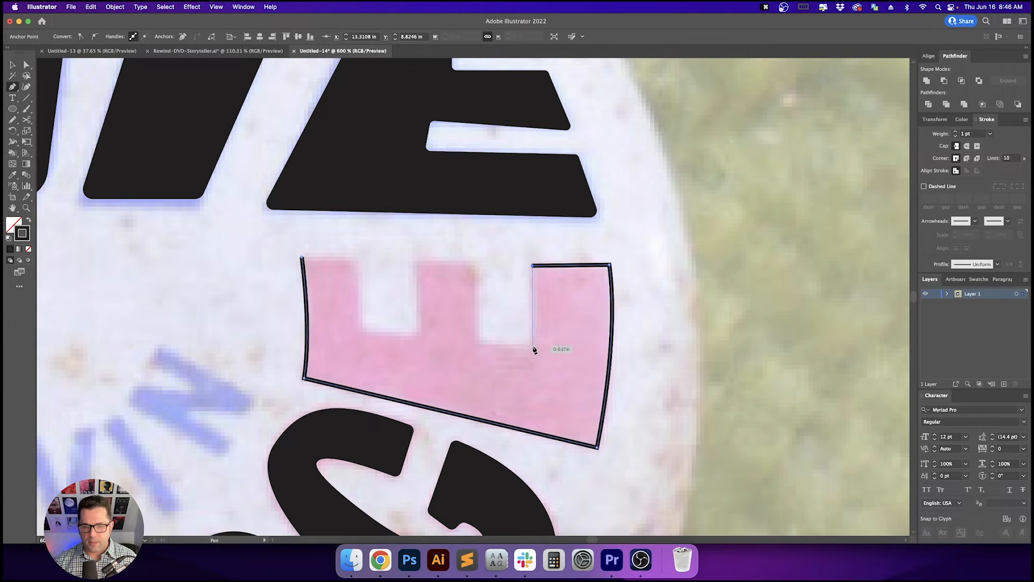
{"action": "left_click", "coordinate": [476, 263]}
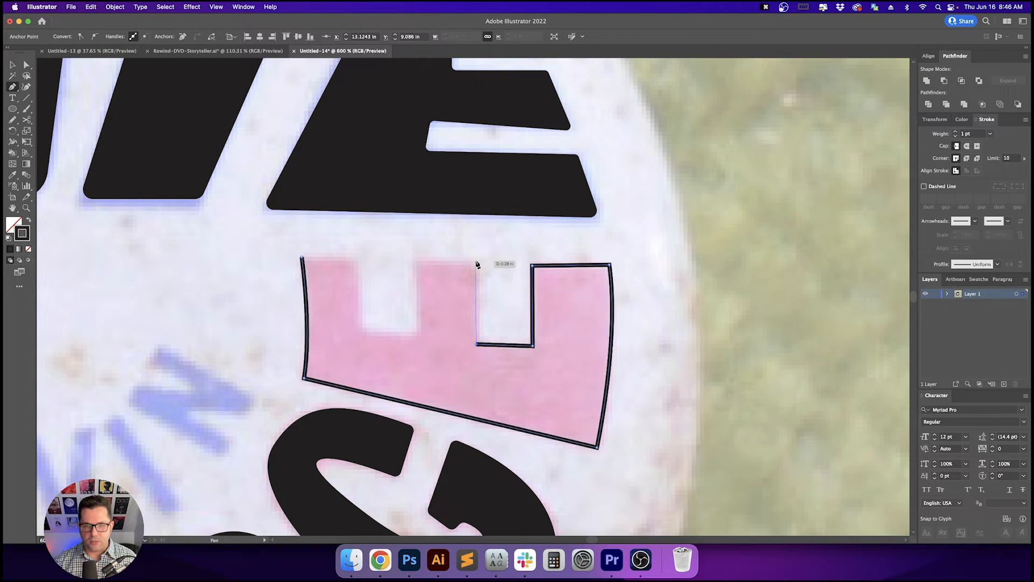
{"action": "left_click", "coordinate": [419, 335]}
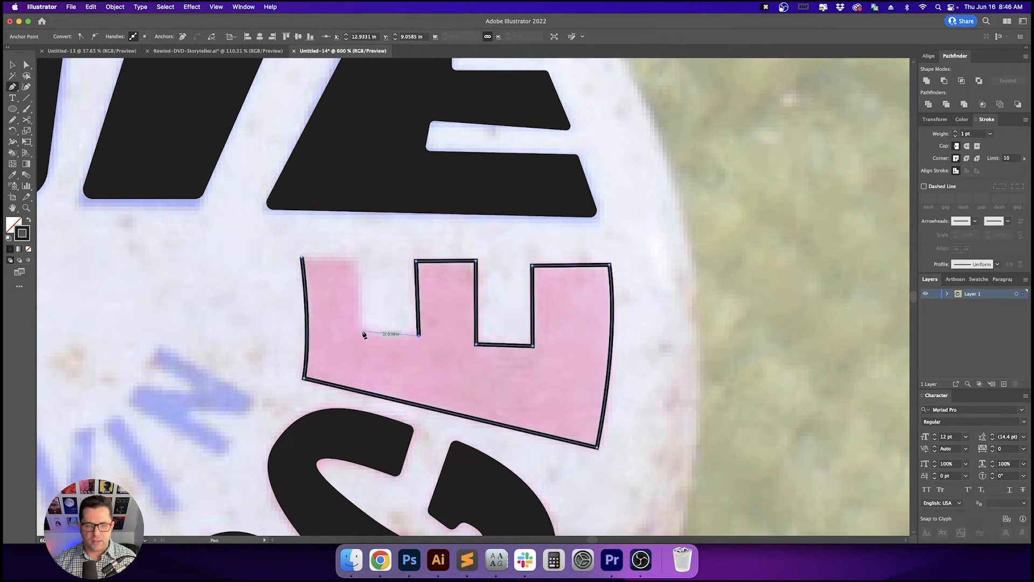
{"action": "left_click", "coordinate": [359, 329]}
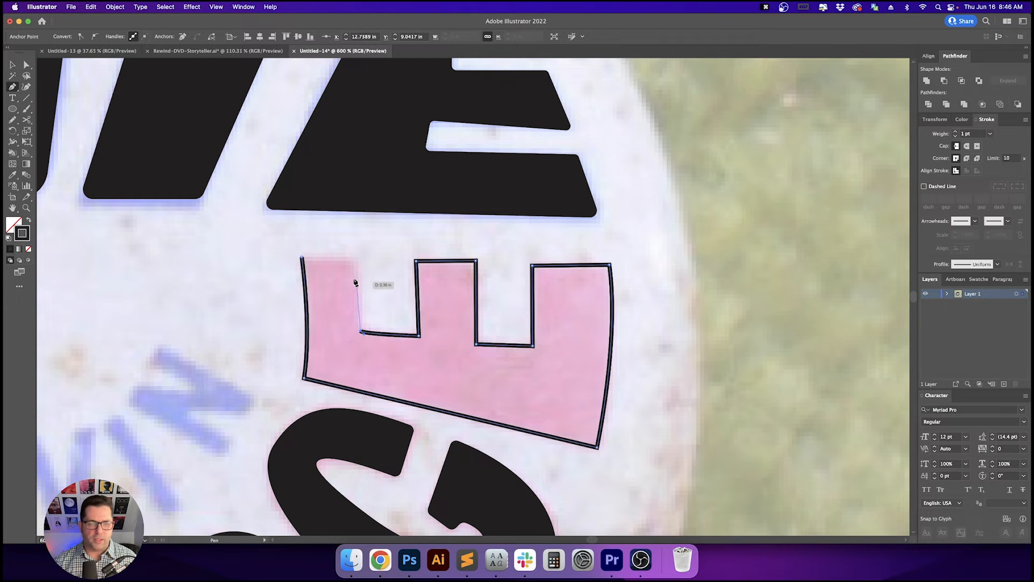
{"action": "left_click", "coordinate": [357, 257]}
{"action": "left_click", "coordinate": [302, 258]}
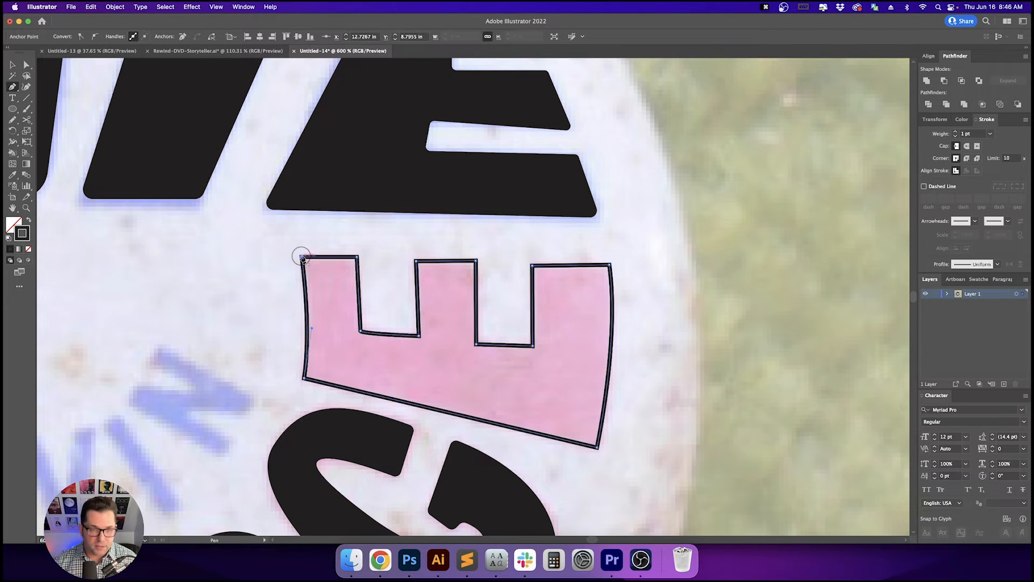
- Round the E's outer corners with the Direct Selection tool's corner widgets
{"action": "left_click", "coordinate": [364, 243], "text": "super"}
{"action": "left_click_drag", "start_coordinate": [383, 249], "coordinate": [357, 237]}
{"action": "key", "text": "a"}
{"action": "left_click_drag", "start_coordinate": [240, 236], "coordinate": [357, 266]}
{"action": "left_click_drag", "start_coordinate": [322, 314], "coordinate": [411, 333]}
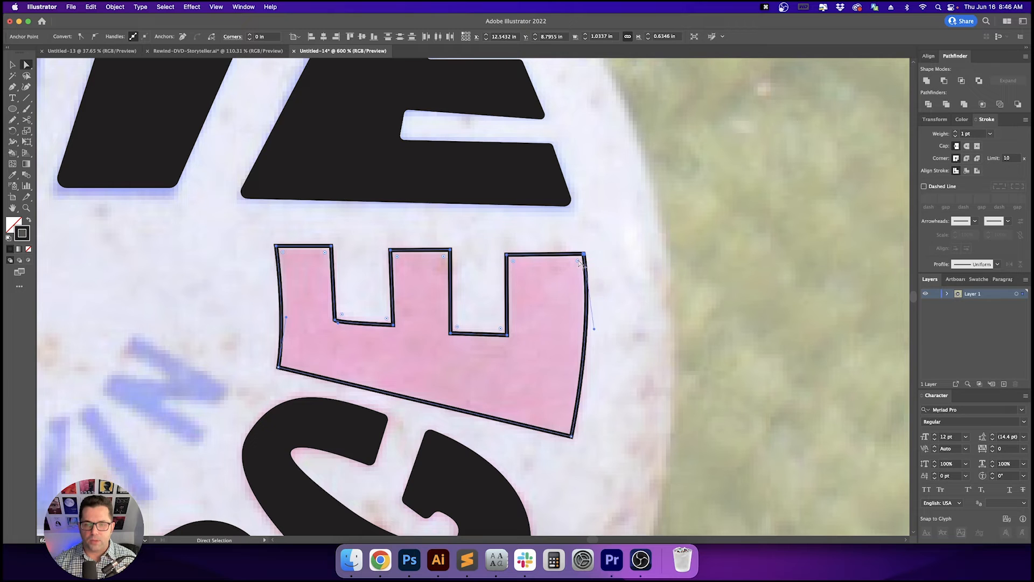
{"action": "left_click_drag", "start_coordinate": [579, 263], "coordinate": [580, 263]}
{"action": "key", "text": "super+z"}
{"action": "key", "text": "super+z"}
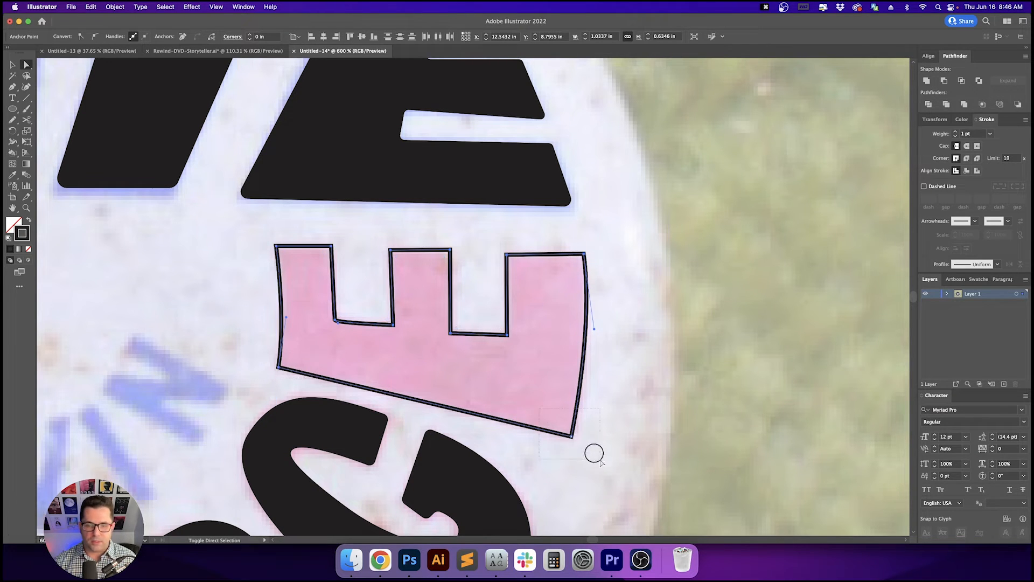
{"action": "left_click", "coordinate": [581, 292]}
{"action": "left_click_drag", "start_coordinate": [577, 262], "coordinate": [573, 258]}
{"action": "key", "text": "v"}
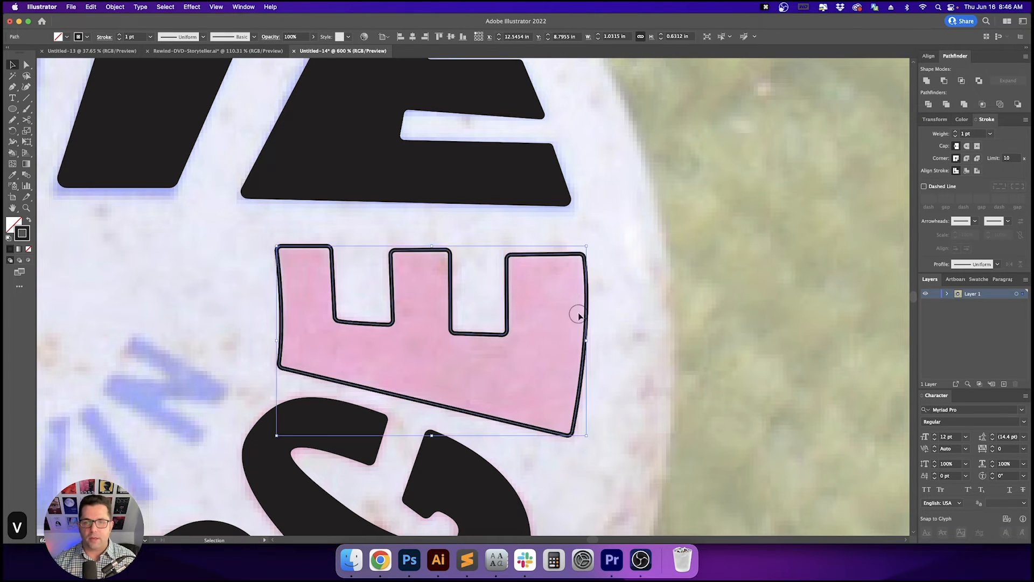
- Fill the E path solid black
{"action": "key", "text": "shift+x"}
{"action": "scroll", "coordinate": [623, 322], "scroll_direction": "down", "scroll_amount": 2}
{"action": "left_click", "coordinate": [648, 348]}
{"action": "left_click_drag", "start_coordinate": [658, 373], "coordinate": [706, 326]}
{"action": "key", "text": "v"}
{"action": "key", "text": "v"}
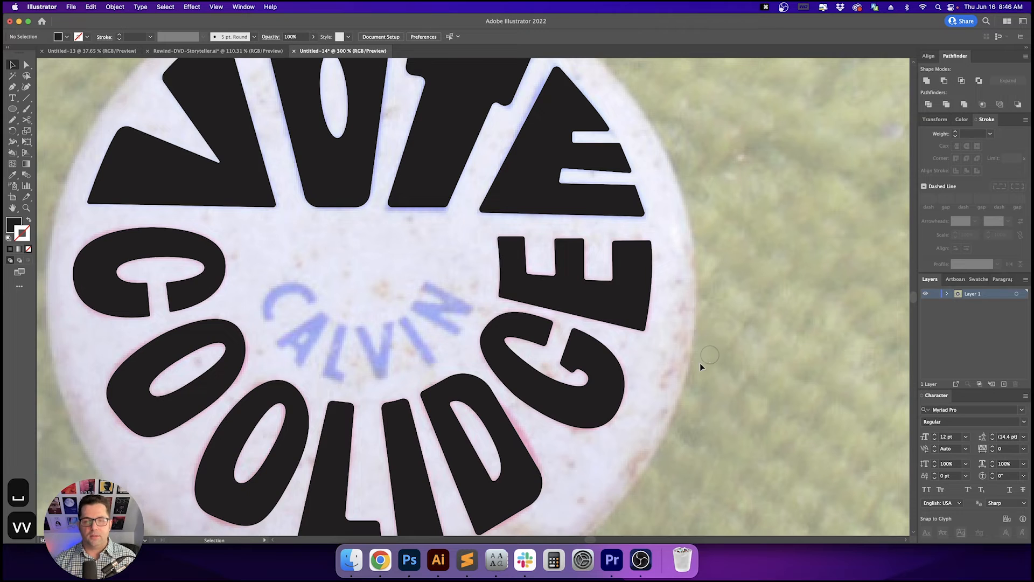
- Type the word CALVIN as a text object beside the button
{"action": "scroll", "coordinate": [700, 364], "scroll_direction": "down", "scroll_amount": 1}
{"action": "left_click_drag", "start_coordinate": [700, 363], "coordinate": [654, 364]}
{"action": "key", "text": "v"}
{"action": "key", "text": "v"}
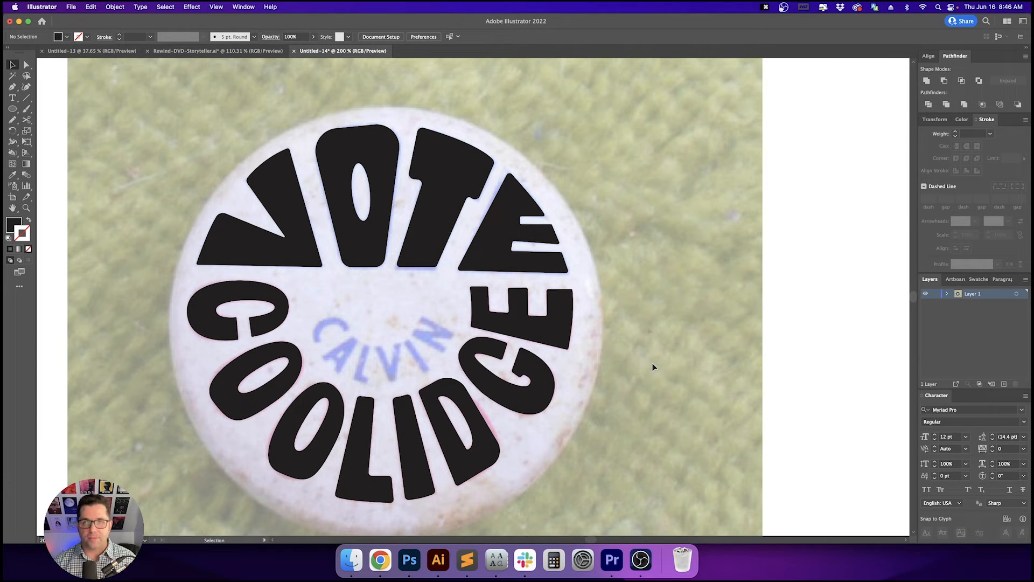
{"action": "key", "text": "t"}
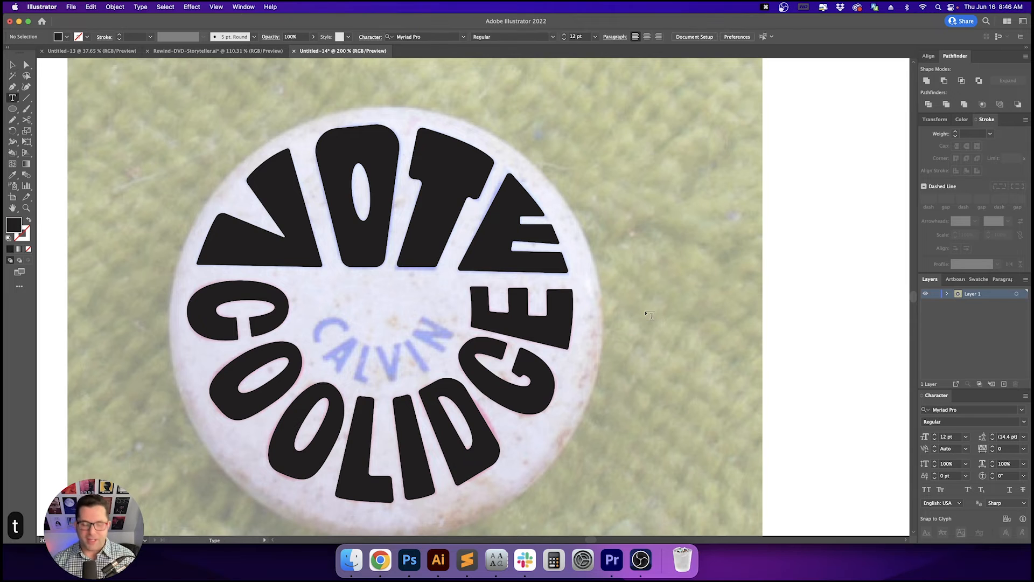
{"action": "left_click", "coordinate": [646, 312]}
{"action": "type", "text": "CAKVB"}
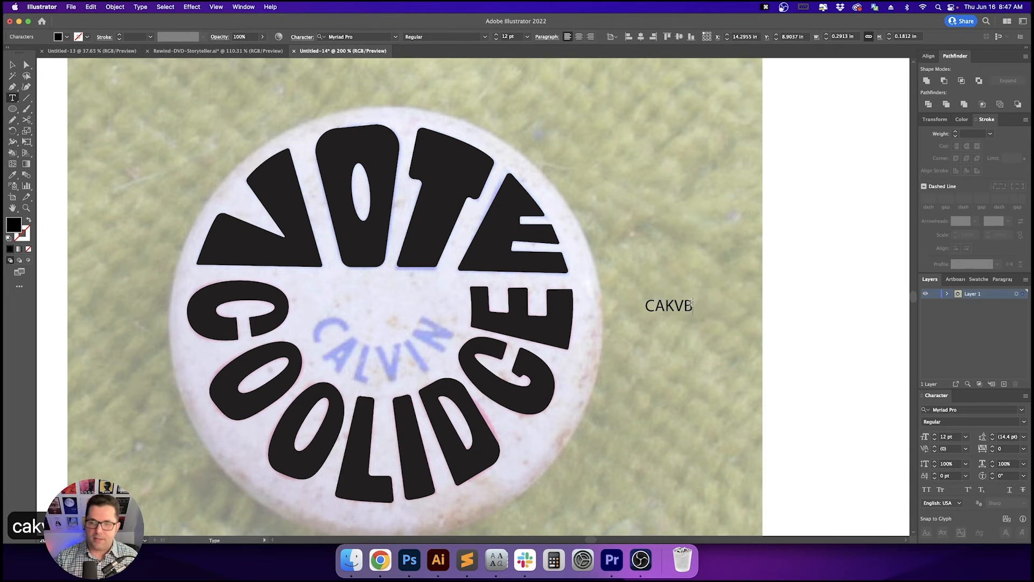
{"action": "key", "text": "BackSpace"}
{"action": "key", "text": "BackSpace"}
{"action": "key", "text": "BackSpace"}
{"action": "type", "text": "LVN"}
{"action": "key", "text": "BackSpace"}
{"action": "type", "text": "IN"}
{"action": "key", "text": "Escape"}
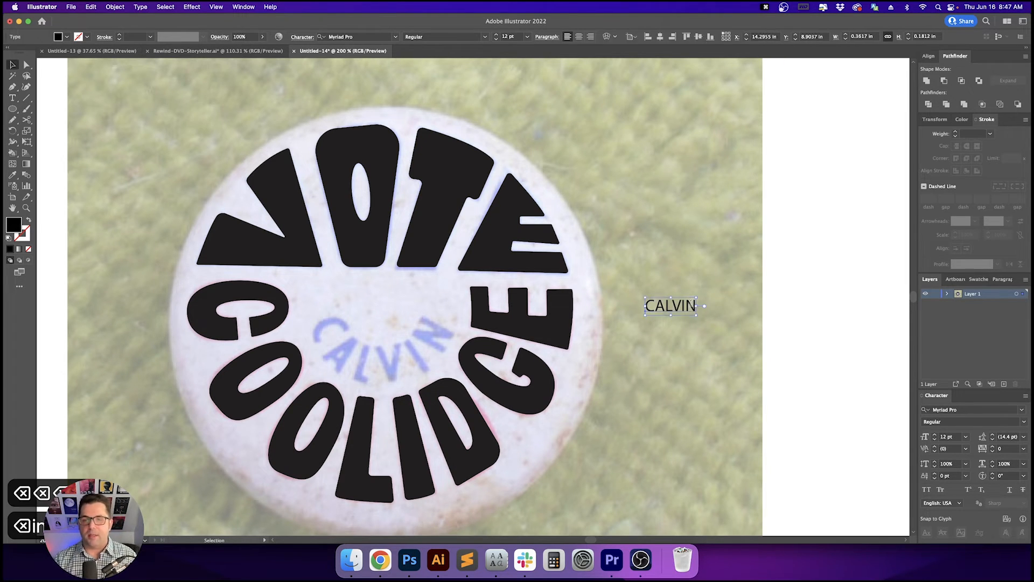
- Search the font list for Bodega and set CALVIN's font to Bodega Sans Black
{"action": "left_click", "coordinate": [362, 36]}
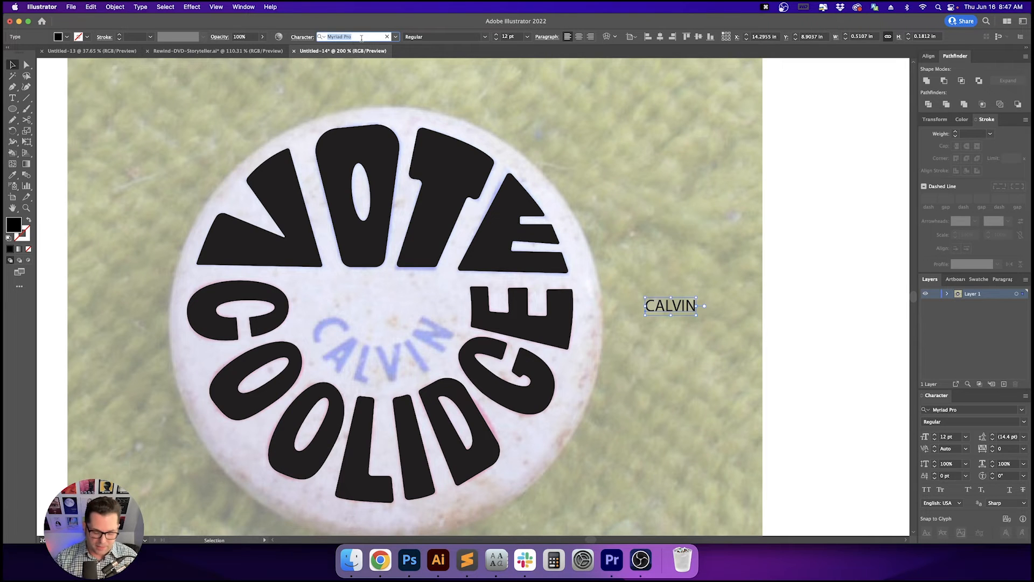
{"action": "type", "text": "BIDEG"}
{"action": "key", "text": "BackSpace"}
{"action": "key", "text": "BackSpace"}
{"action": "key", "text": "BackSpace"}
{"action": "key", "text": "BackSpace"}
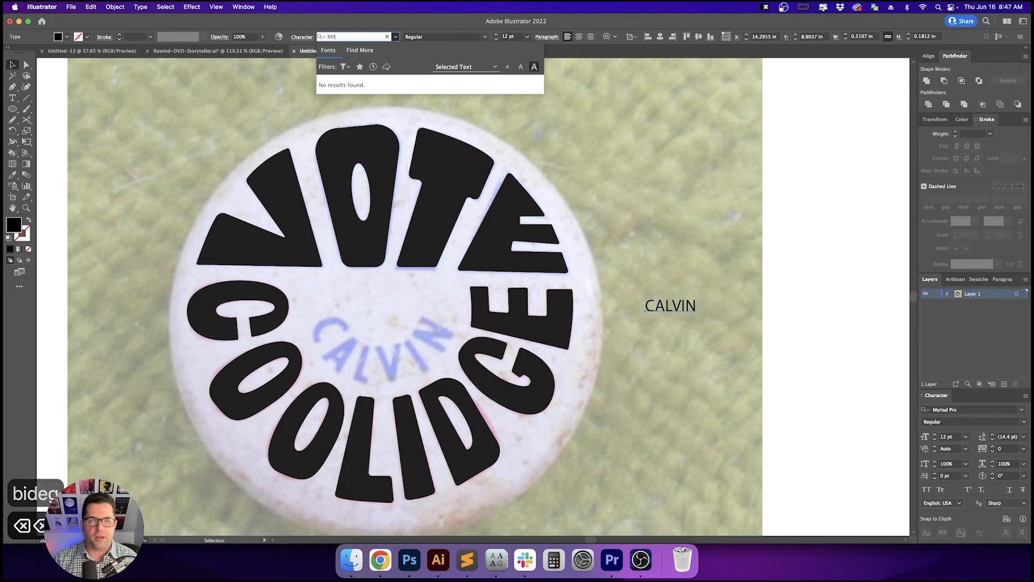
{"action": "type", "text": "ODG"}
{"action": "key", "text": "BackSpace"}
{"action": "type", "text": "E"}
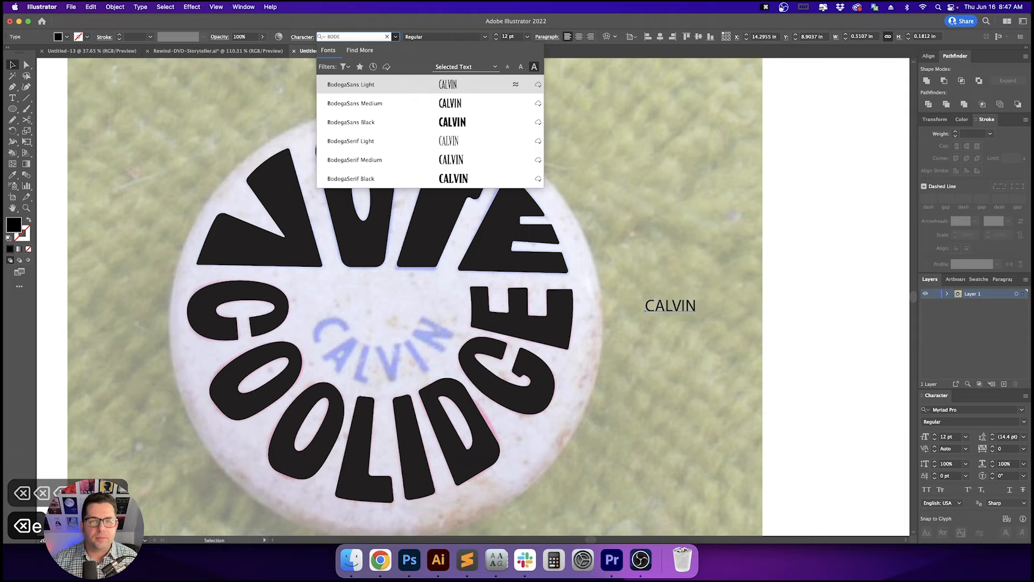
{"action": "key", "text": "Down"}
{"action": "key", "text": "Down"}
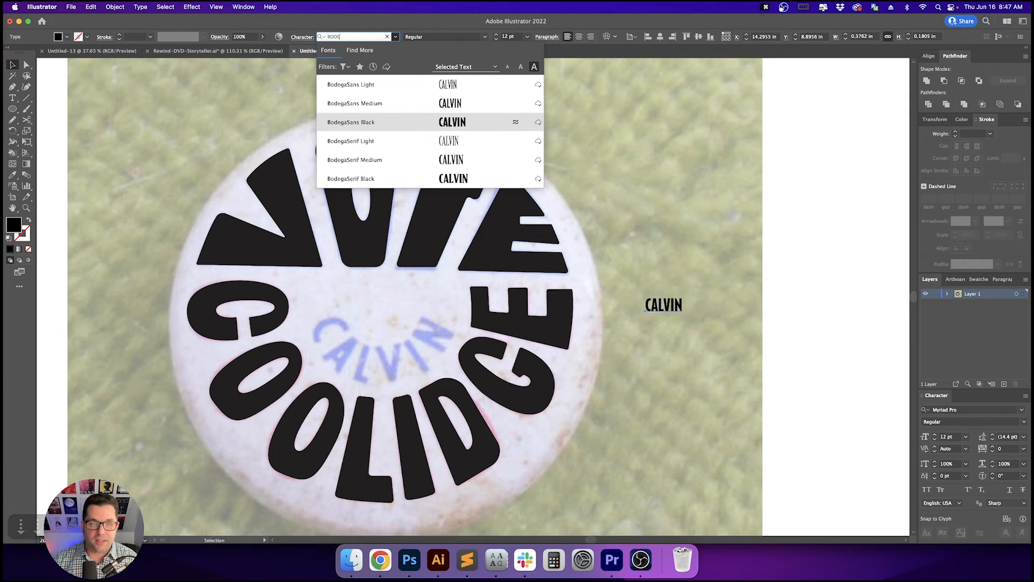
{"action": "key", "text": "Down"}
{"action": "key", "text": "Down"}
{"action": "key", "text": "Up"}
{"action": "key", "text": "Up"}
{"action": "key", "text": "Up"}
{"action": "key", "text": "Down"}
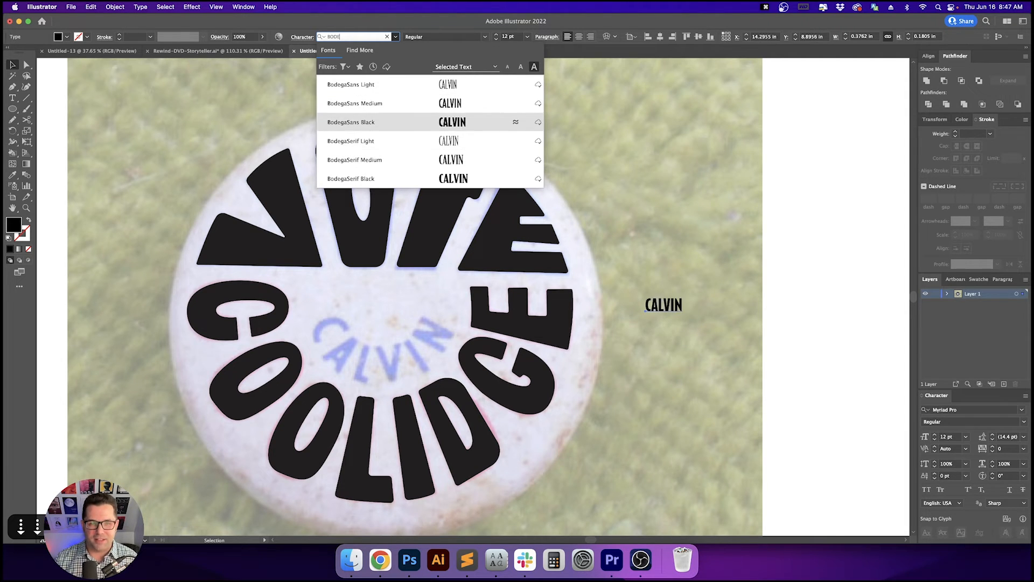
{"action": "key", "text": "Return"}
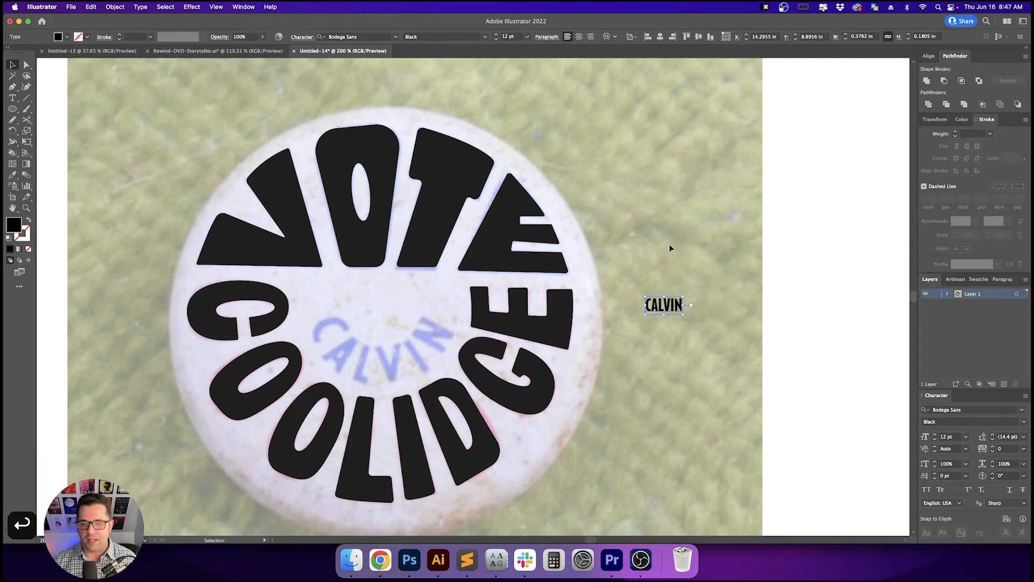
- Scale CALVIN up to about 47 pt and move it onto the white artboard area beside the button
{"action": "left_click_drag", "start_coordinate": [683, 316], "coordinate": [794, 369]}
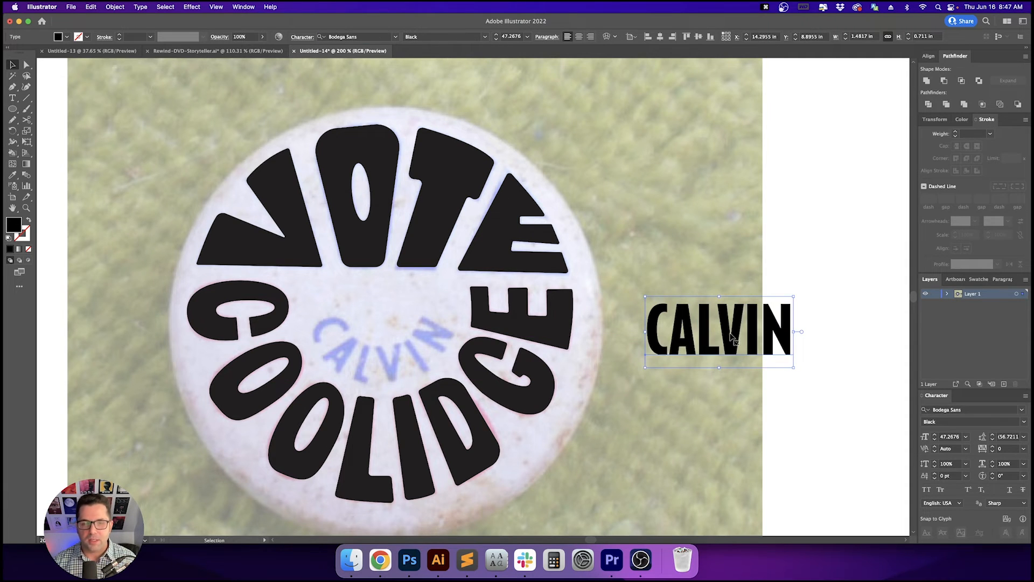
{"action": "key", "text": "space"}
{"action": "left_click_drag", "start_coordinate": [732, 336], "coordinate": [541, 327]}
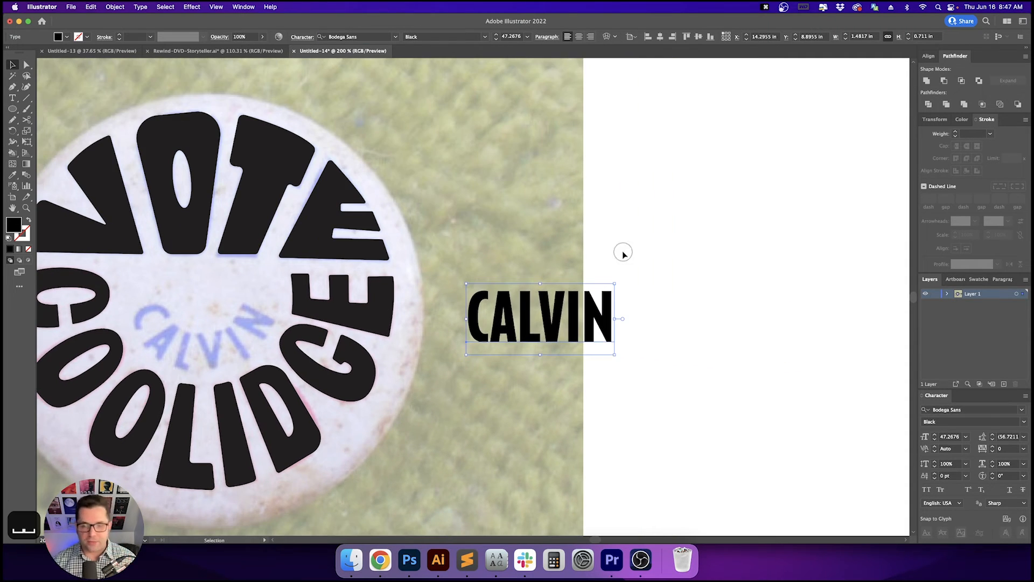
{"action": "left_click_drag", "start_coordinate": [596, 310], "coordinate": [735, 226]}
{"action": "key", "text": "space"}
{"action": "left_click_drag", "start_coordinate": [605, 192], "coordinate": [540, 193]}
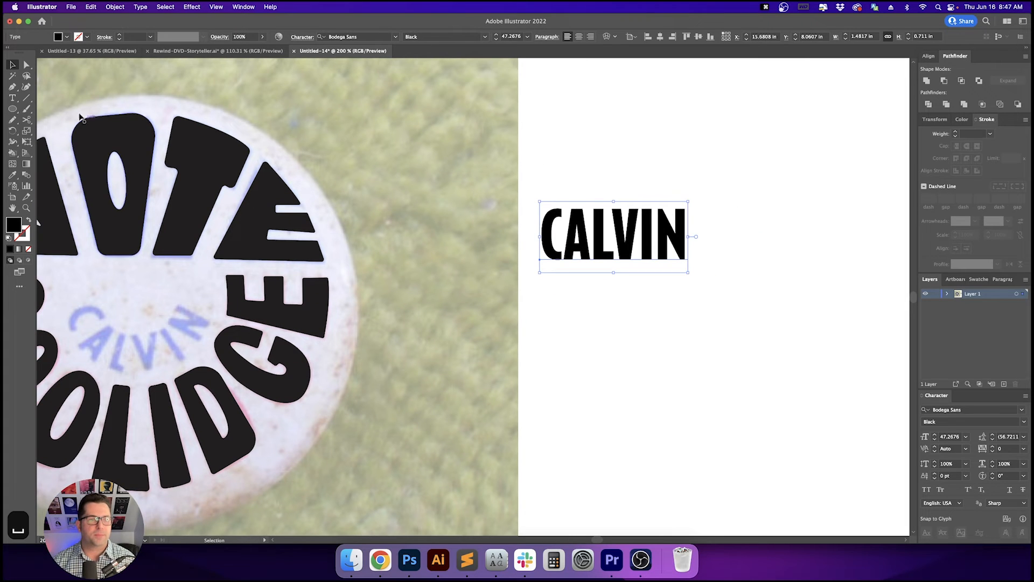
- Try swapping the text's fill and stroke colors, and undo the swap
{"action": "left_click", "coordinate": [11, 110]}
{"action": "scroll", "coordinate": [485, 270], "scroll_direction": "down", "scroll_amount": 3}
{"action": "key", "text": "shift+x"}
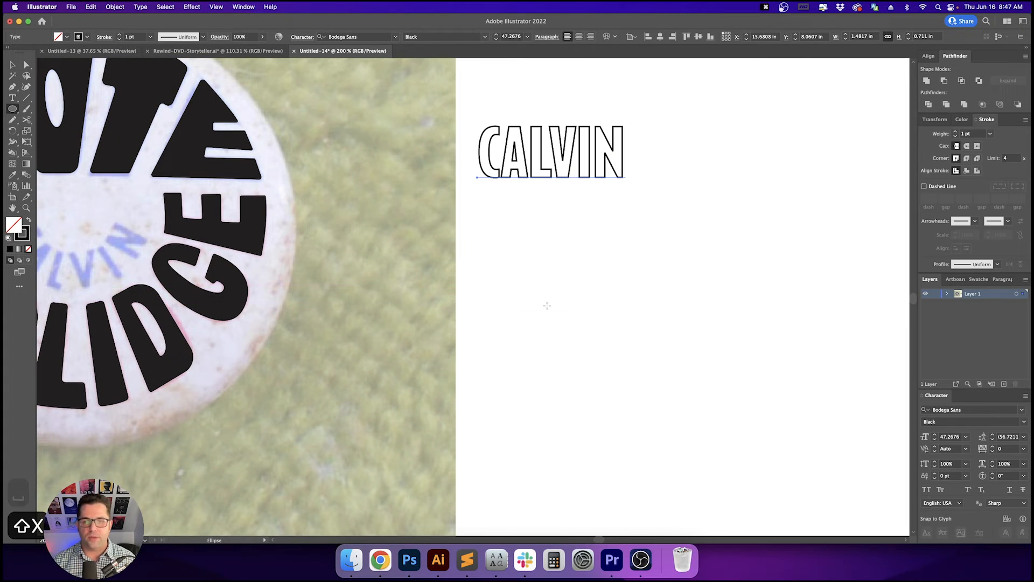
{"action": "key", "text": "super+z"}
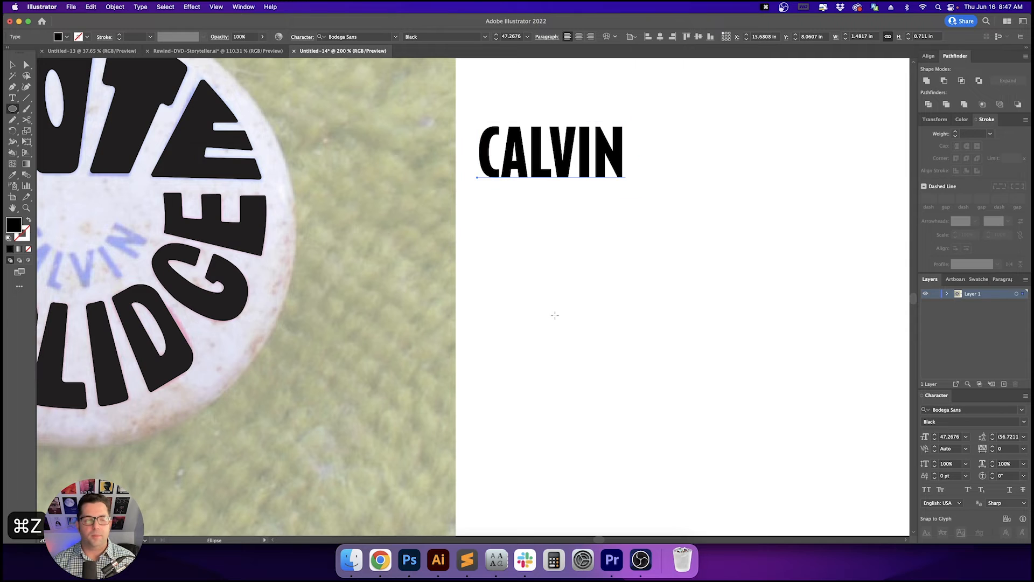
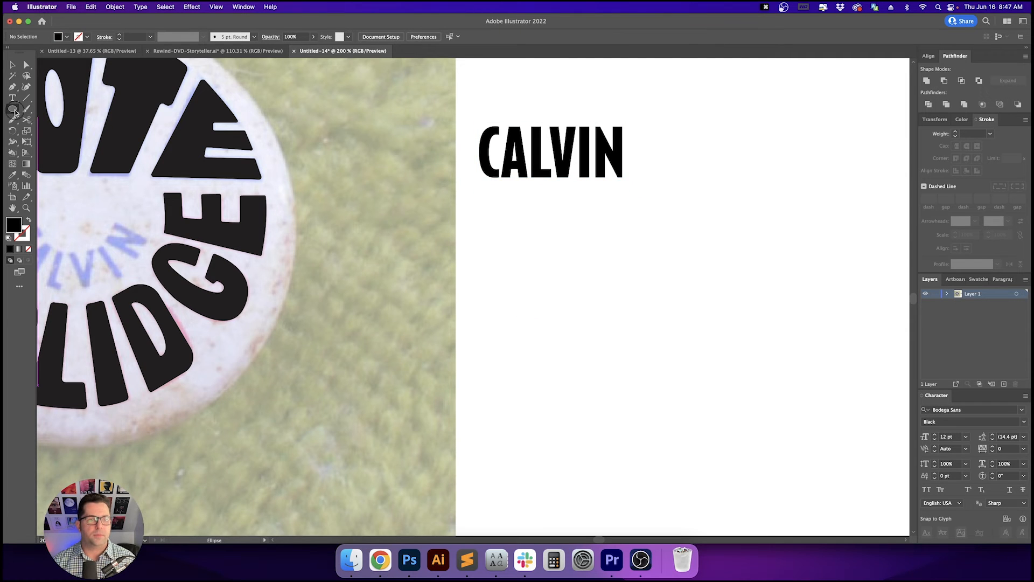
- Draw a circle about 1.72 in across beside the button and swap its fill and stroke to leave only an outline
{"action": "left_click", "coordinate": [15, 110]}
{"action": "left_click_drag", "start_coordinate": [572, 348], "coordinate": [660, 400]}
{"action": "left_click", "coordinate": [716, 383]}
{"action": "type", "text": "v"}
{"action": "key", "text": "Escape"}
{"action": "key", "text": "Escape"}
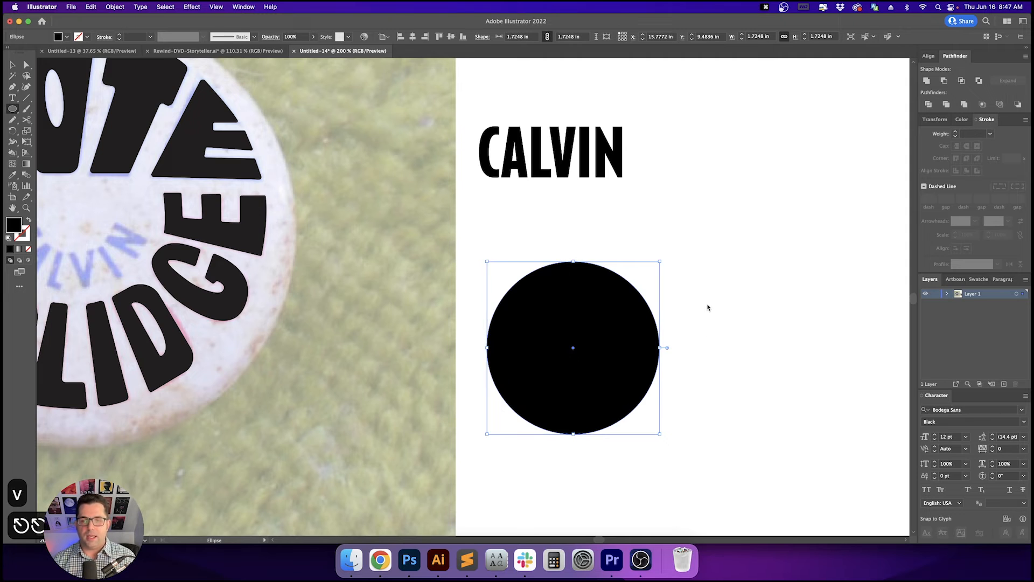
{"action": "key", "text": "v"}
{"action": "key", "text": "shift+x"}
- Type CALVIN along the circle's path with the Type on a Path tool
{"action": "key", "text": "space"}
{"action": "left_click_drag", "start_coordinate": [767, 363], "coordinate": [650, 361]}
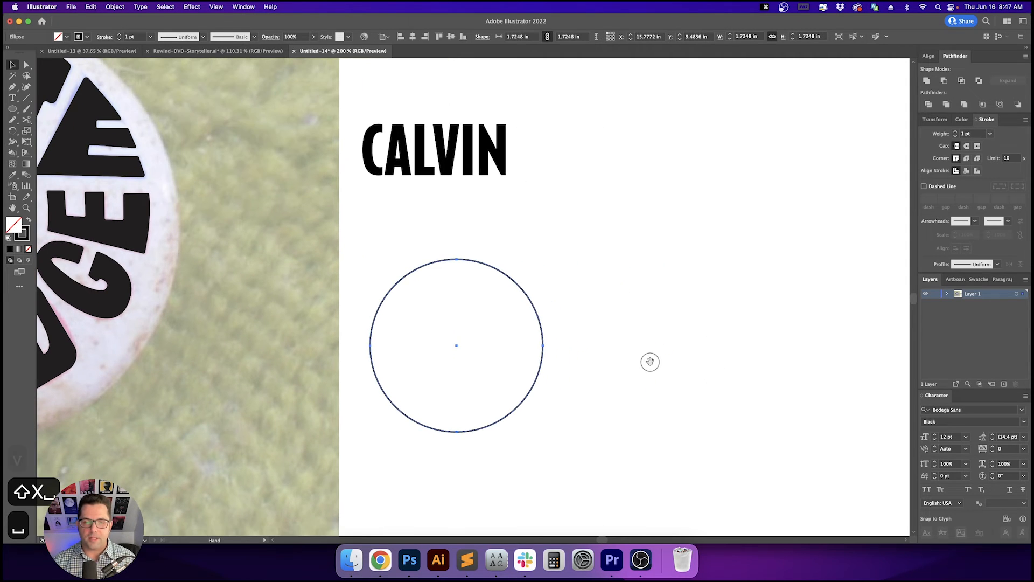
{"action": "left_click", "coordinate": [495, 215]}
{"action": "key", "text": "v"}
{"action": "left_click_drag", "start_coordinate": [593, 272], "coordinate": [474, 312]}
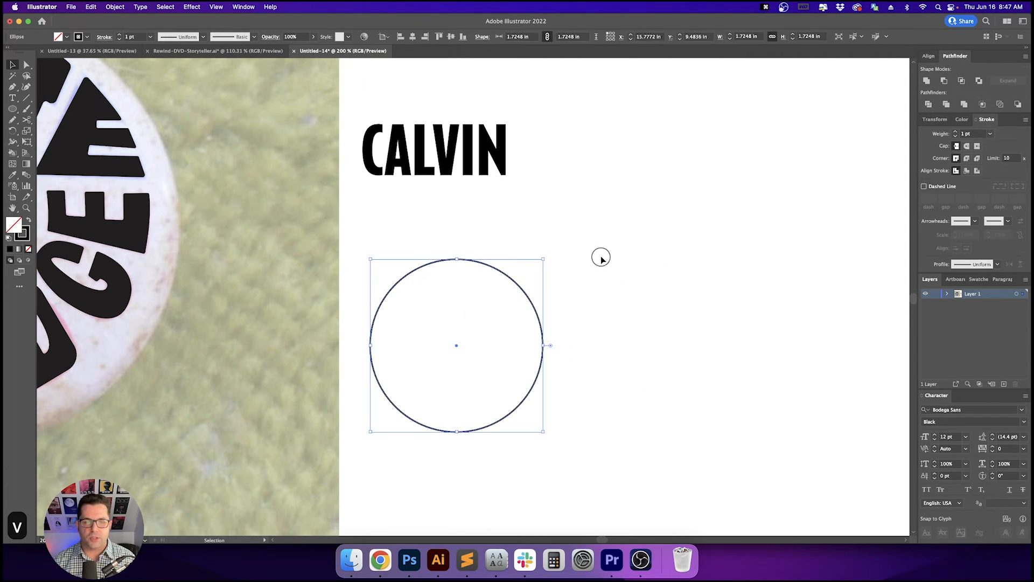
{"action": "left_click", "coordinate": [601, 258]}
{"action": "left_click", "coordinate": [13, 98]}
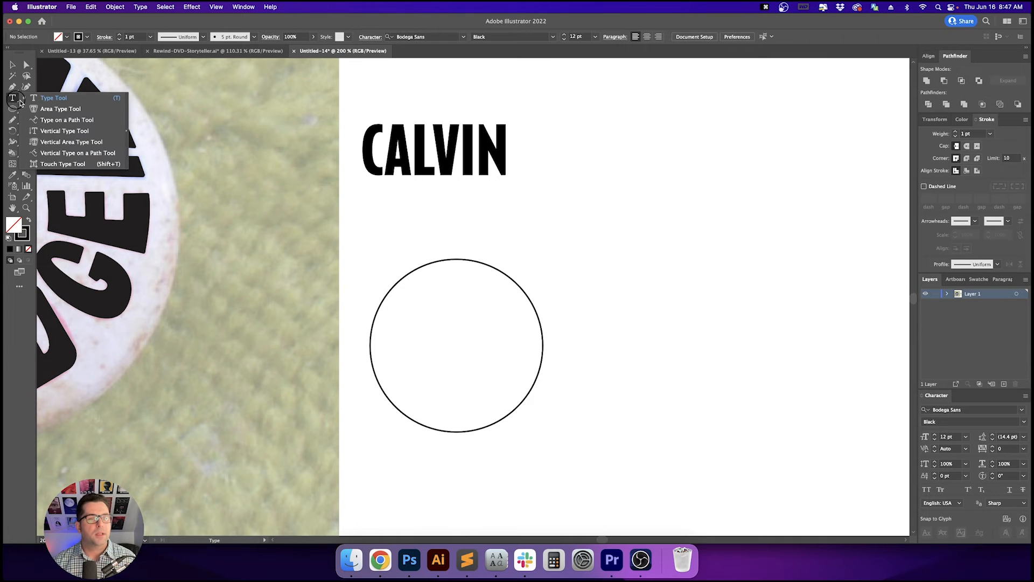
{"action": "left_click_drag", "start_coordinate": [20, 102], "coordinate": [65, 119]}
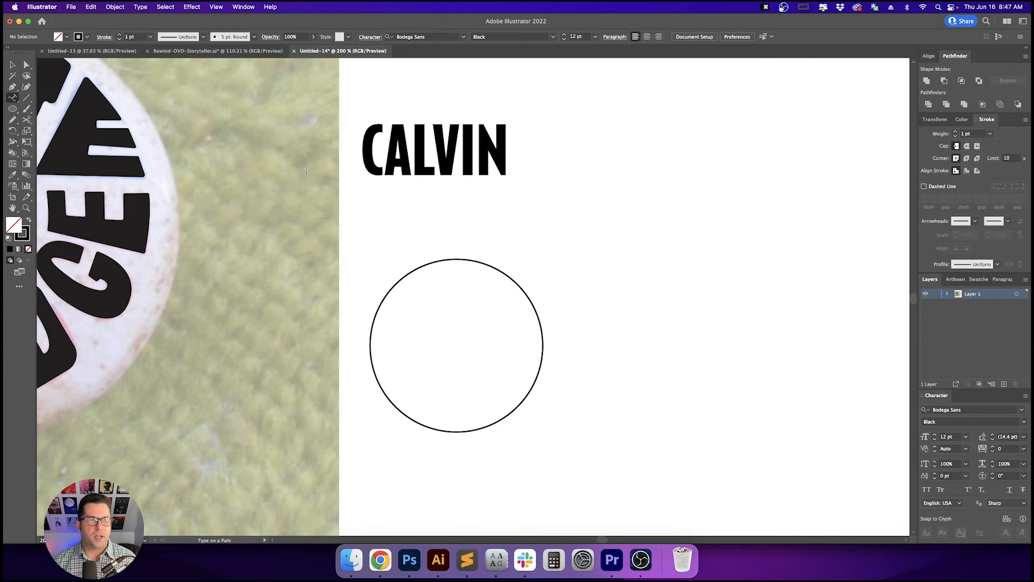
{"action": "left_click", "coordinate": [458, 270]}
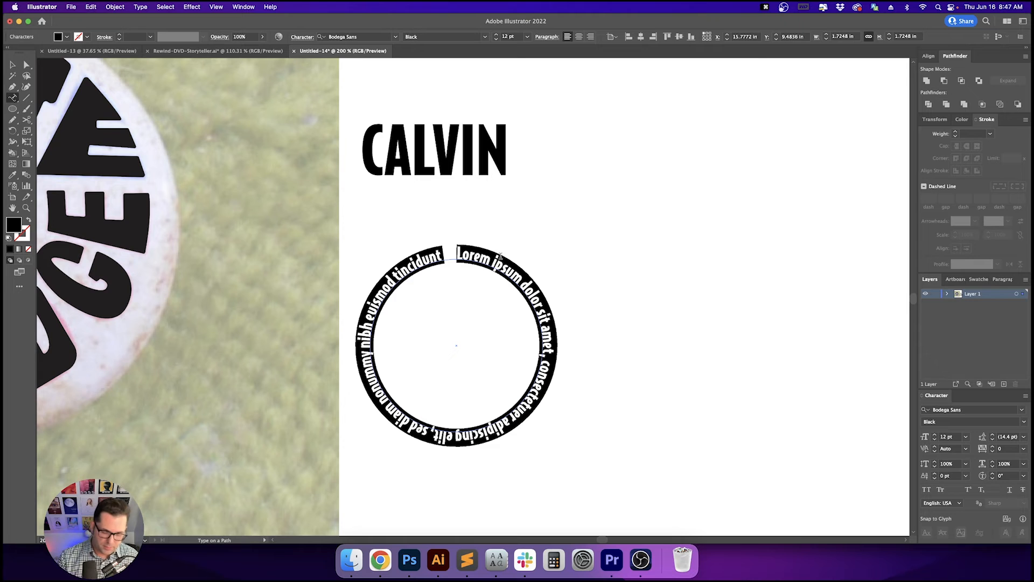
{"action": "type", "text": "calvin"}
{"action": "key", "text": "Escape"}
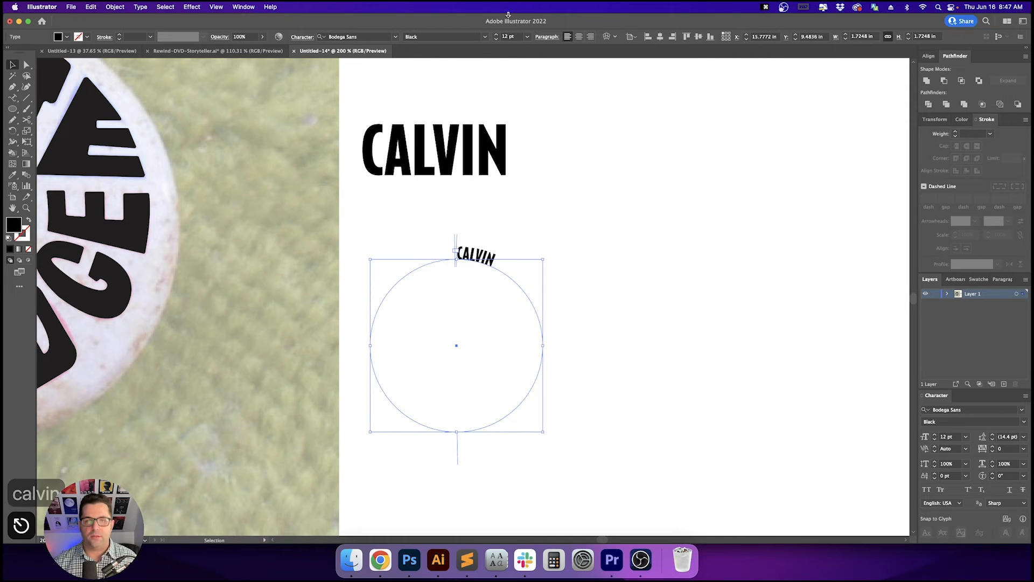
- Center-align CALVIN on the path and flip it so it reads upright along the circle's bottom
{"action": "left_click_drag", "start_coordinate": [318, 215], "coordinate": [581, 251]}
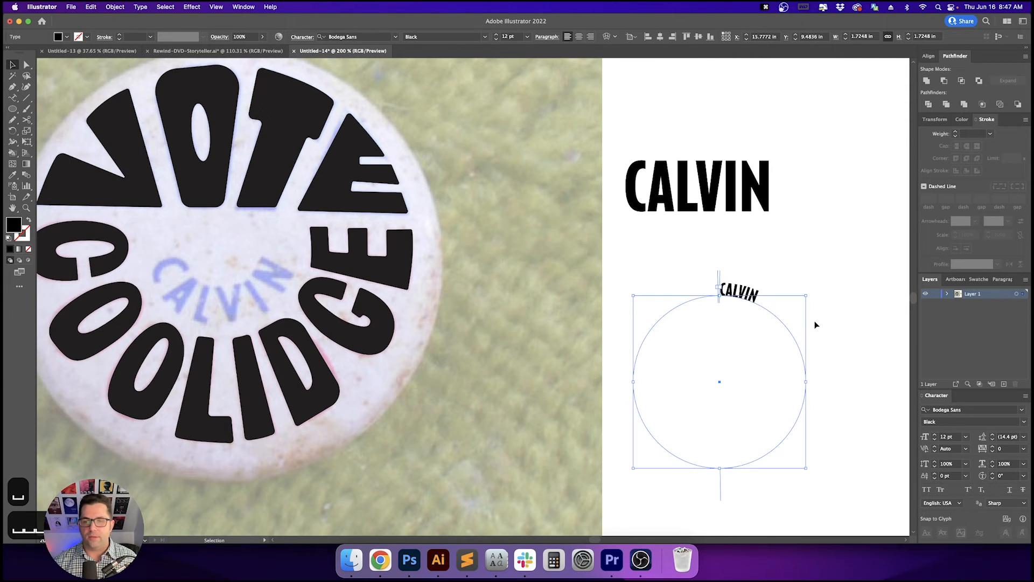
{"action": "left_click_drag", "start_coordinate": [815, 323], "coordinate": [704, 258]}
{"action": "left_click", "coordinate": [637, 237]}
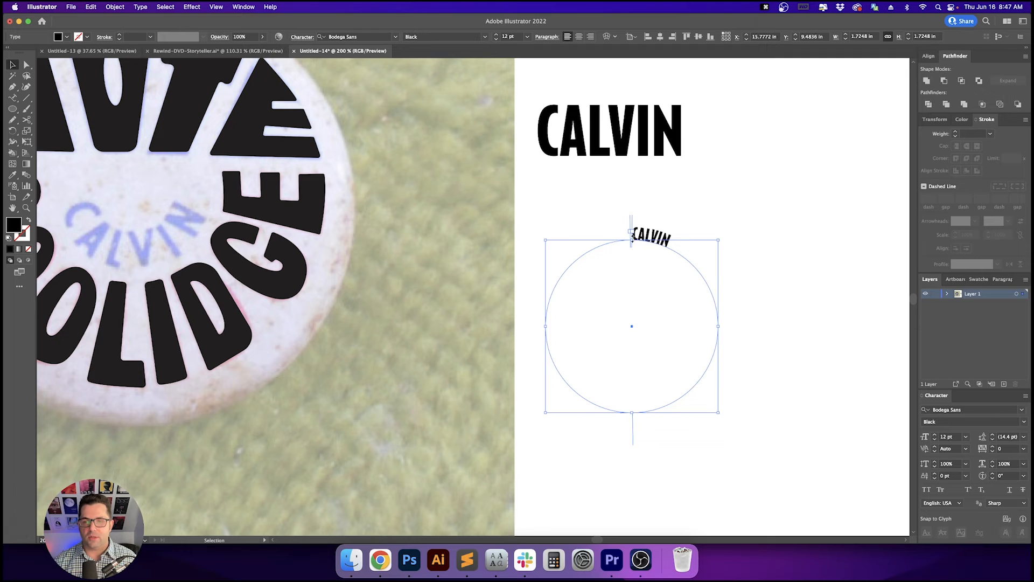
{"action": "left_click", "coordinate": [579, 36]}
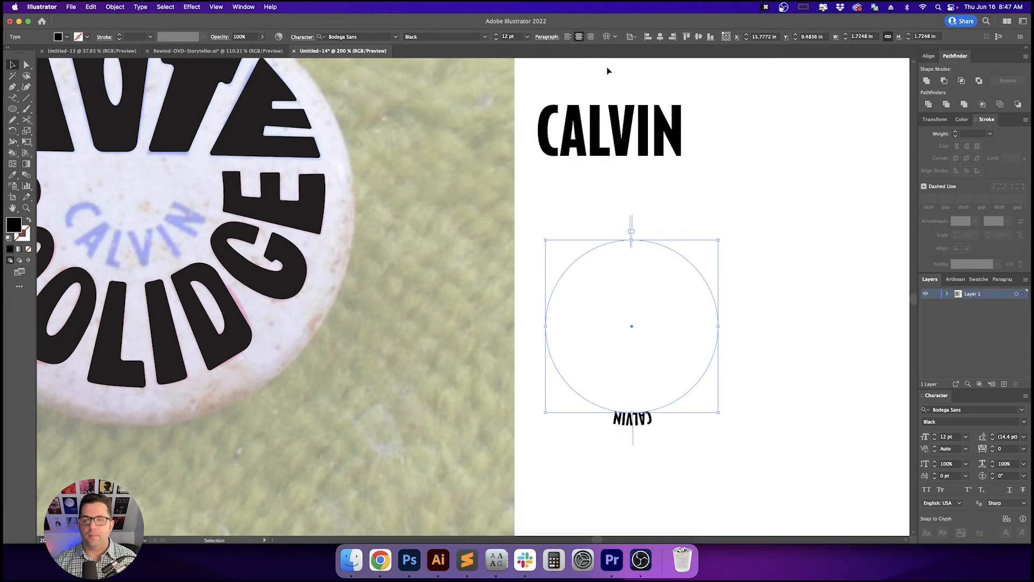
{"action": "left_click_drag", "start_coordinate": [633, 443], "coordinate": [632, 408]}
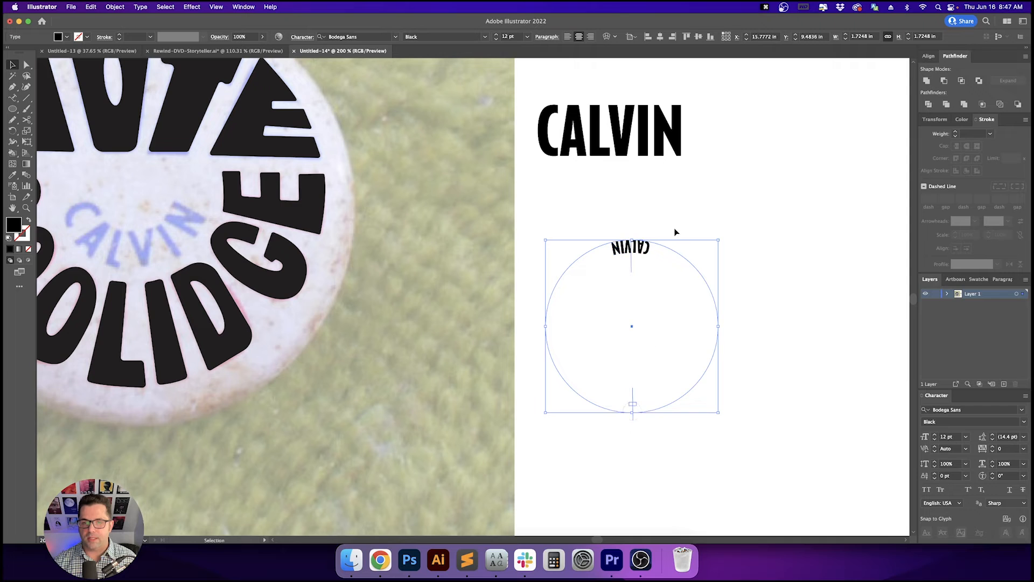
{"action": "left_click_drag", "start_coordinate": [721, 235], "coordinate": [677, 279]}
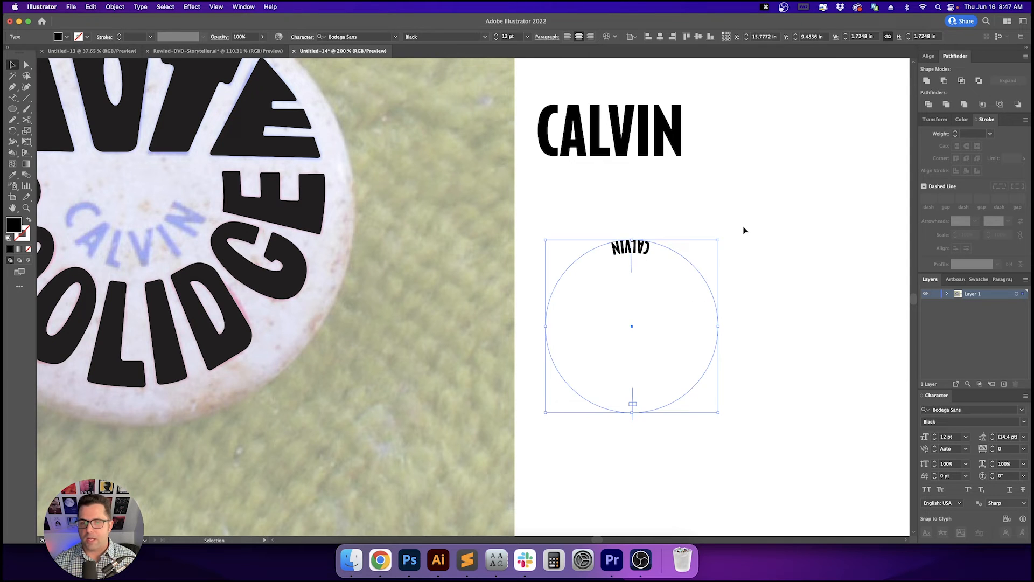
{"action": "left_click_drag", "start_coordinate": [722, 240], "coordinate": [536, 447]}
{"action": "left_click_drag", "start_coordinate": [586, 375], "coordinate": [763, 421]}
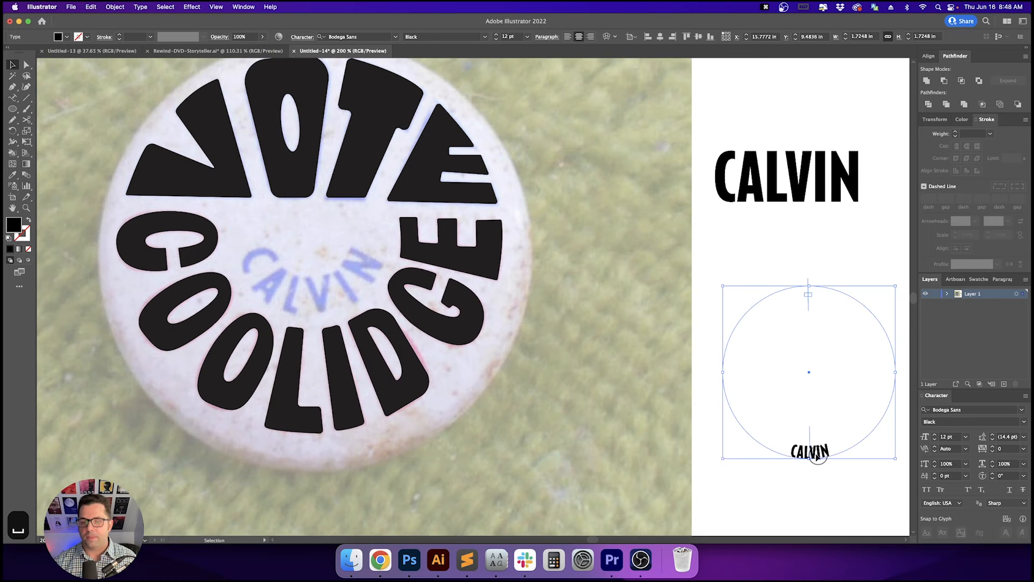
- Move the text circle onto the button over the faded CALVIN and set the font size to 43 pt
{"action": "left_click_drag", "start_coordinate": [818, 457], "coordinate": [318, 309]}
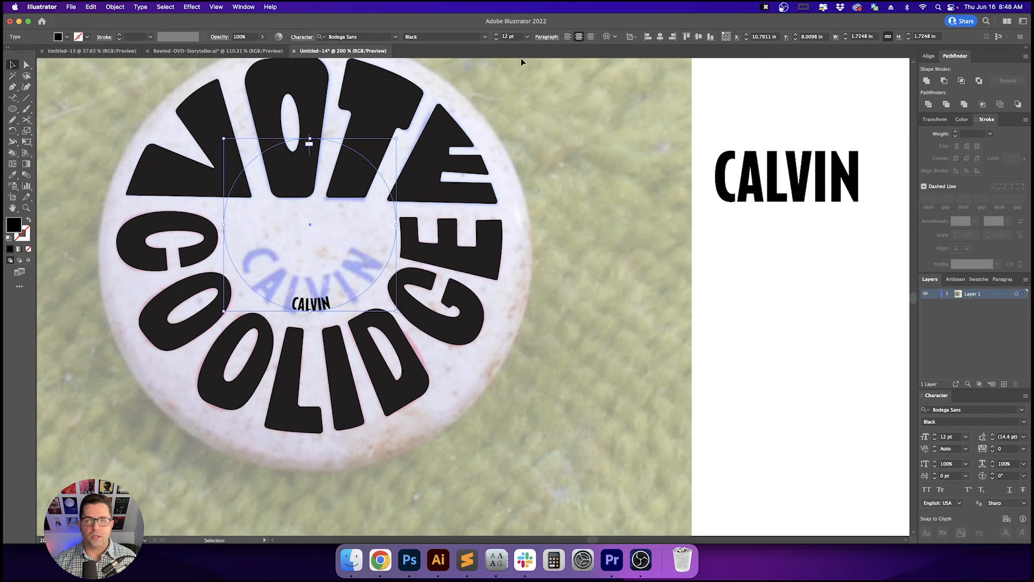
{"action": "key", "text": "shift+Up"}
{"action": "key", "text": "shift+Up"}
{"action": "key", "text": "shift+Up"}
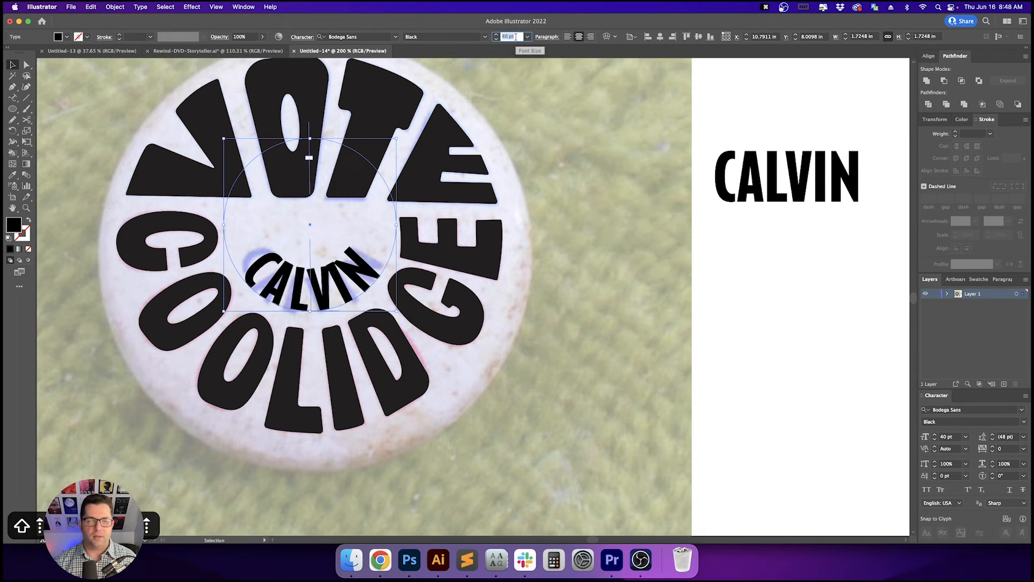
{"action": "key", "text": "Up"}
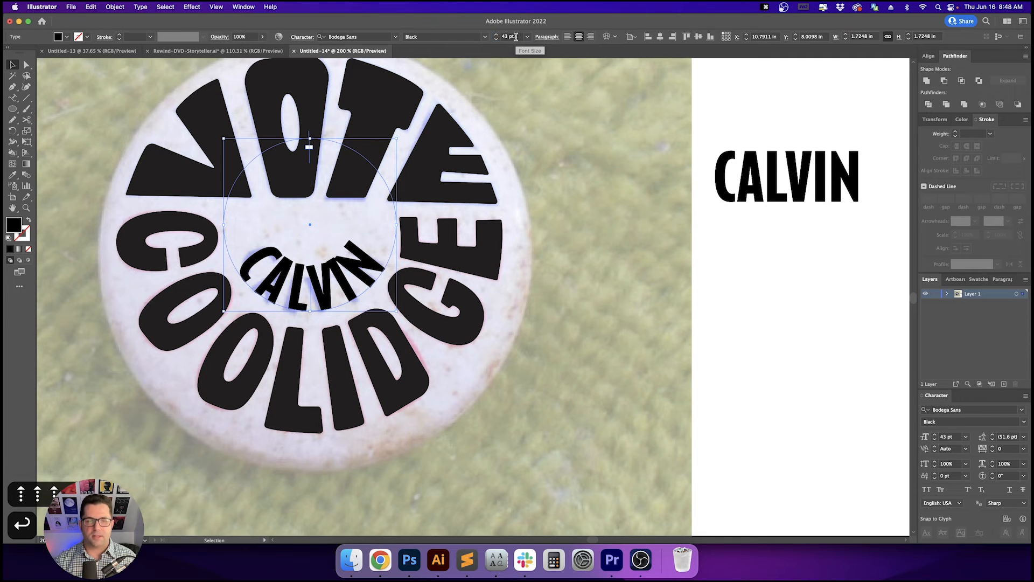
{"action": "key", "text": "Return"}
- Set CALVIN's kerning to Optical and its vertical scale to 70%
{"action": "scroll", "coordinate": [321, 242], "scroll_direction": "up", "scroll_amount": 1}
{"action": "left_click_drag", "start_coordinate": [322, 243], "coordinate": [442, 230]}
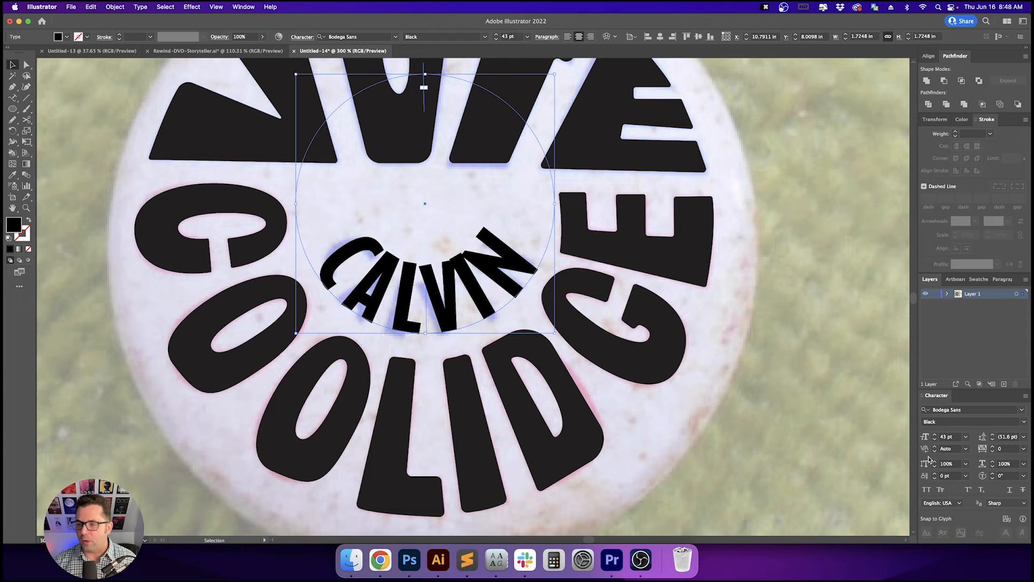
{"action": "left_click", "coordinate": [968, 451]}
{"action": "left_click", "coordinate": [948, 291]}
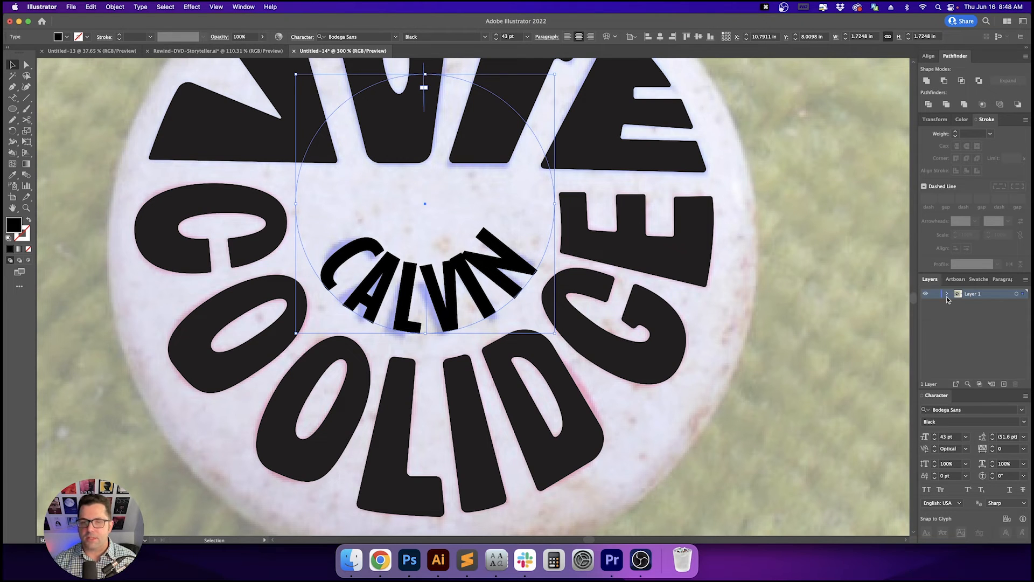
{"action": "left_click", "coordinate": [961, 463]}
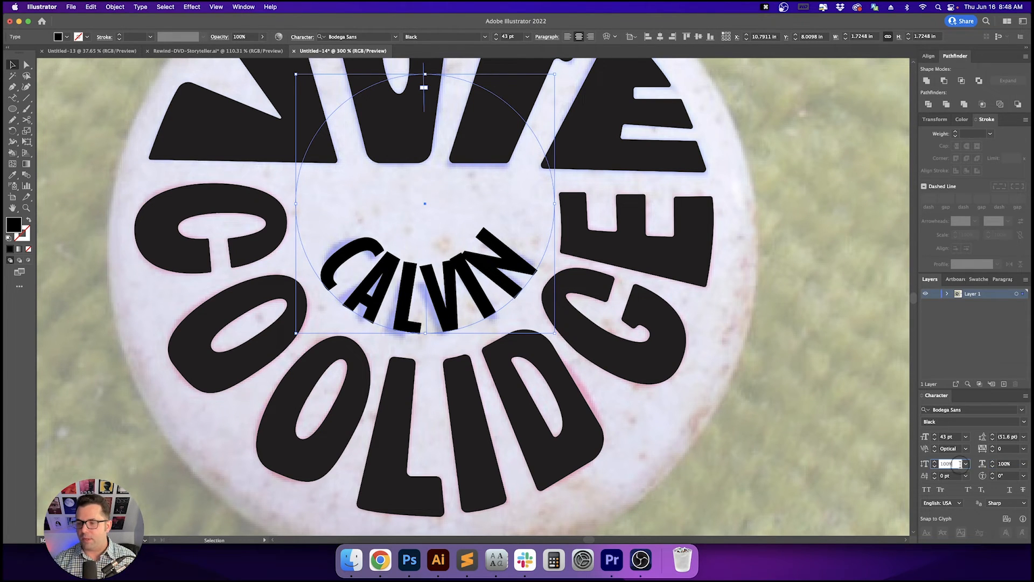
{"action": "key", "text": "shift+Down"}
{"action": "key", "text": "shift+Down"}
{"action": "key", "text": "shift+Down"}
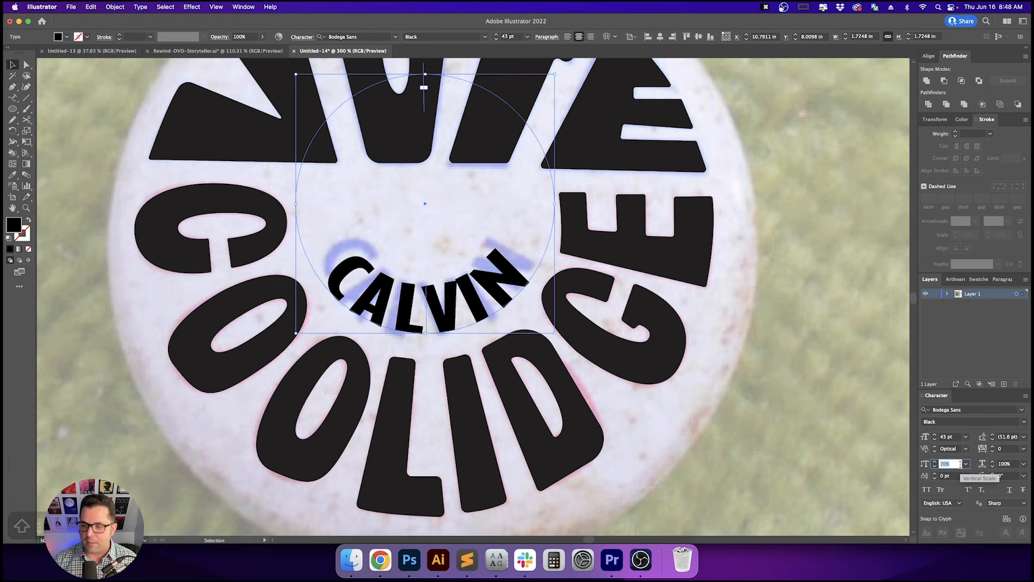
{"action": "key", "text": "Return"}
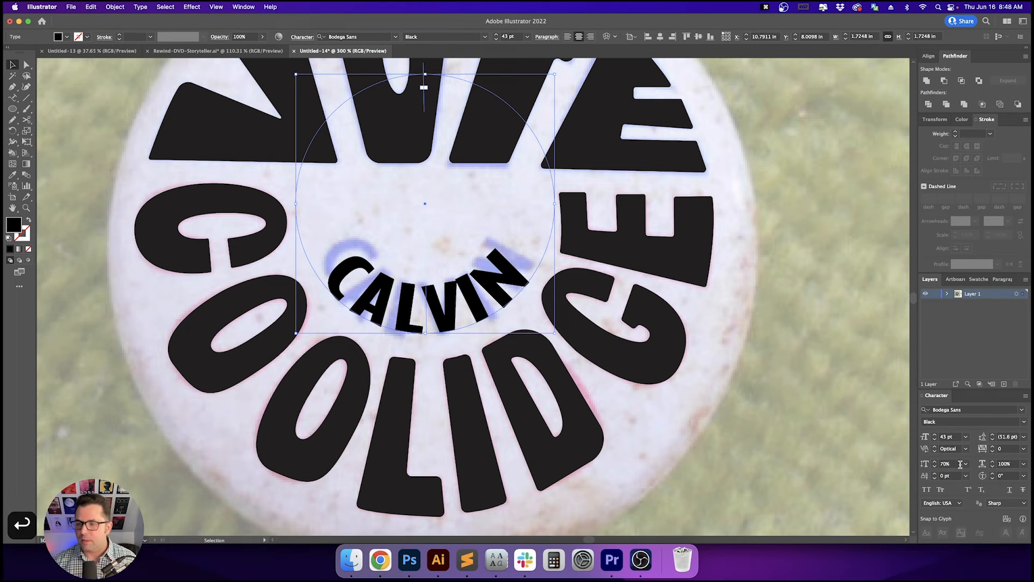
- Increase the kerning at one letter pair in CALVIN to 290
{"action": "key", "text": "t"}
{"action": "left_click", "coordinate": [447, 302]}
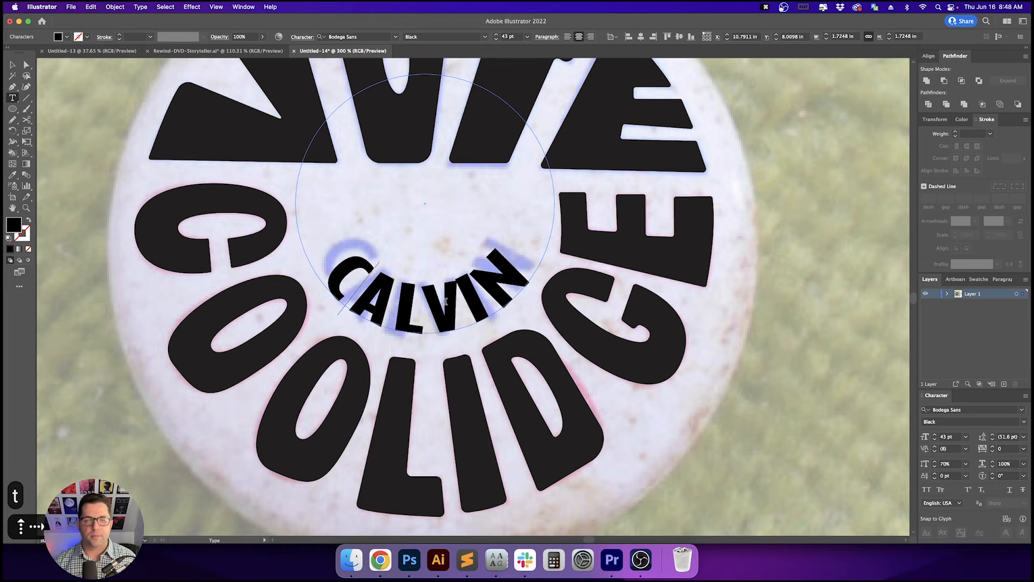
{"action": "key", "text": "Right"}
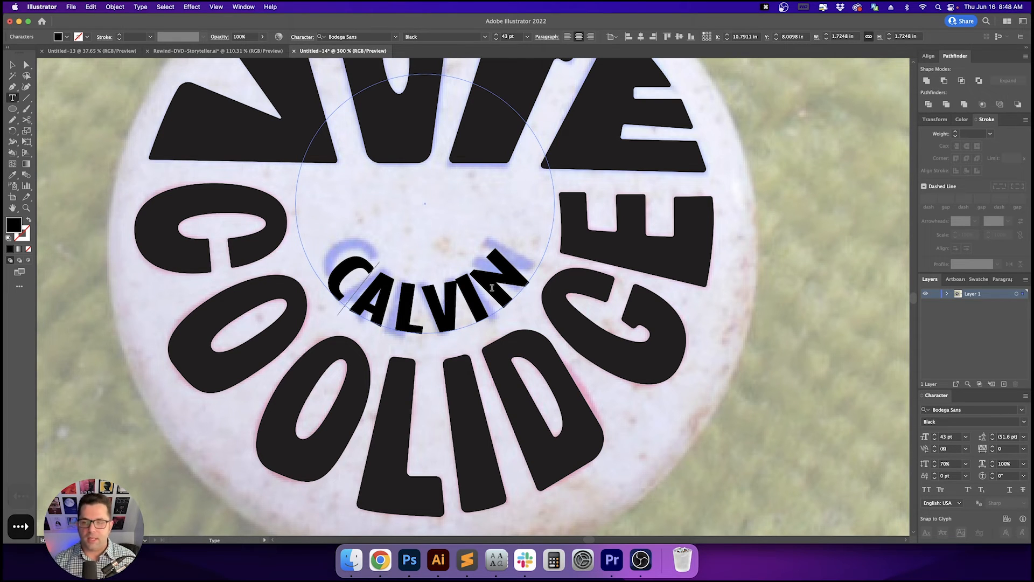
{"action": "left_click", "coordinate": [954, 450]}
{"action": "key", "text": "shift+Up"}
{"action": "key", "text": "shift+Up"}
{"action": "key", "text": "shift+Up"}
{"action": "key", "text": "shift+Up"}
{"action": "key", "text": "shift+Up"}
{"action": "key", "text": "shift+Up"}
{"action": "key", "text": "shift+Up"}
{"action": "key", "text": "shift+Up"}
{"action": "key", "text": "shift+Up"}
{"action": "key", "text": "shift+Up"}
{"action": "key", "text": "shift+Up"}
{"action": "key", "text": "shift+Up"}
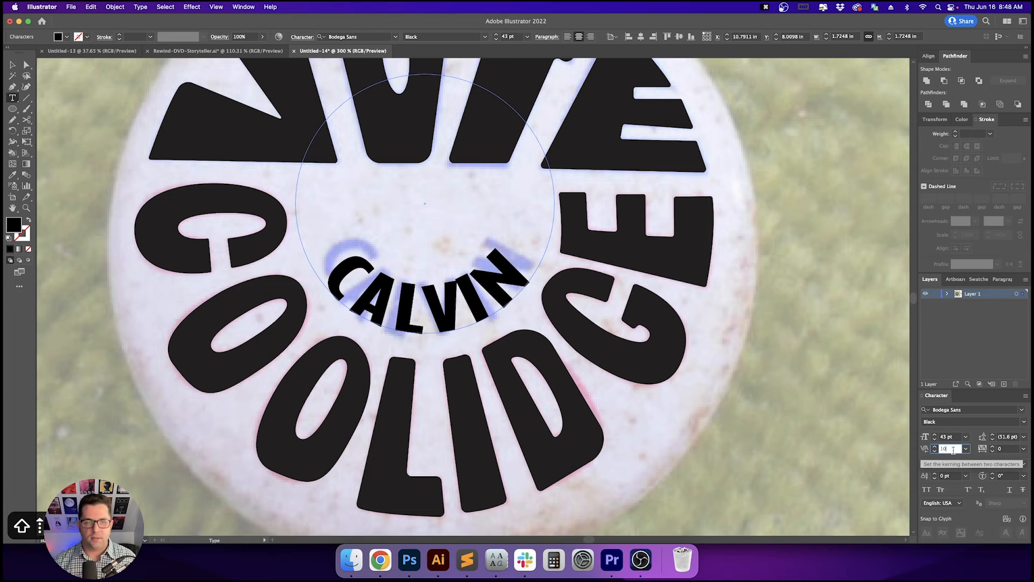
{"action": "key", "text": "shift+Up"}
{"action": "key", "text": "shift+Up"}
{"action": "key", "text": "shift+Up"}
{"action": "key", "text": "shift+Up"}
{"action": "key", "text": "shift+Up"}
{"action": "key", "text": "shift+Up"}
{"action": "key", "text": "shift+Up"}
{"action": "key", "text": "shift+Up"}
{"action": "key", "text": "shift+Up"}
{"action": "key", "text": "shift+Up"}
{"action": "key", "text": "shift+Up"}
{"action": "key", "text": "shift+Up"}
{"action": "key", "text": "shift+Up"}
{"action": "key", "text": "shift+Up"}
{"action": "key", "text": "shift+Up"}
{"action": "key", "text": "shift+Up"}
{"action": "key", "text": "shift+Up"}
{"action": "key", "text": "shift+Up"}
{"action": "key", "text": "shift+Up"}
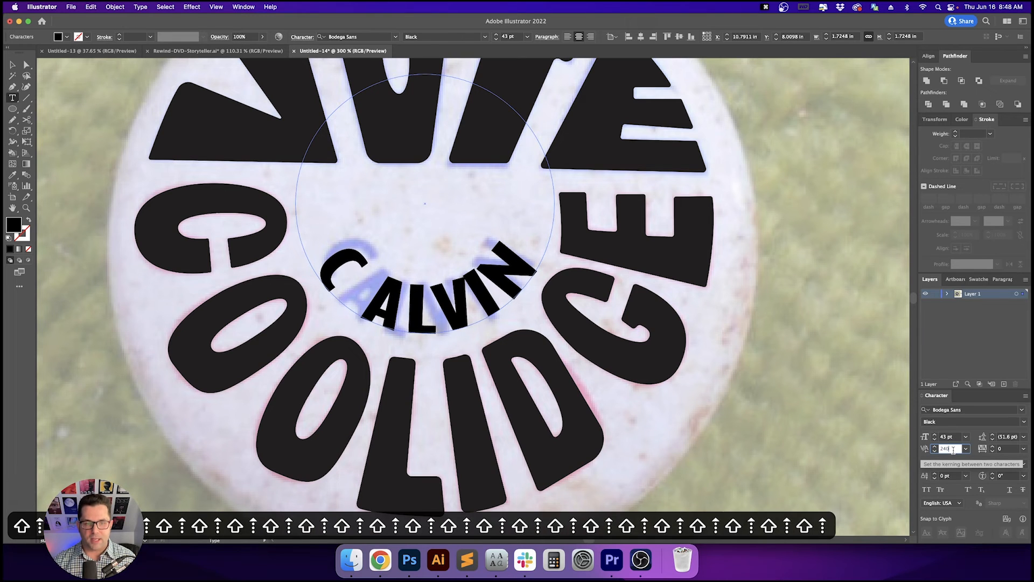
{"action": "key", "text": "shift+Down"}
{"action": "key", "text": "shift+Down"}
{"action": "key", "text": "Return"}
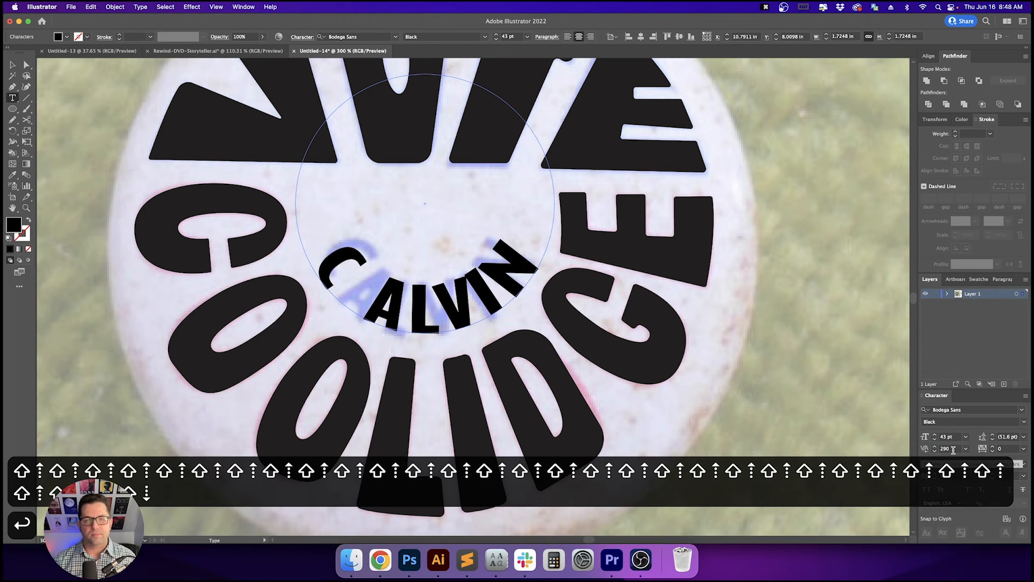
{"action": "key", "text": "Escape"}
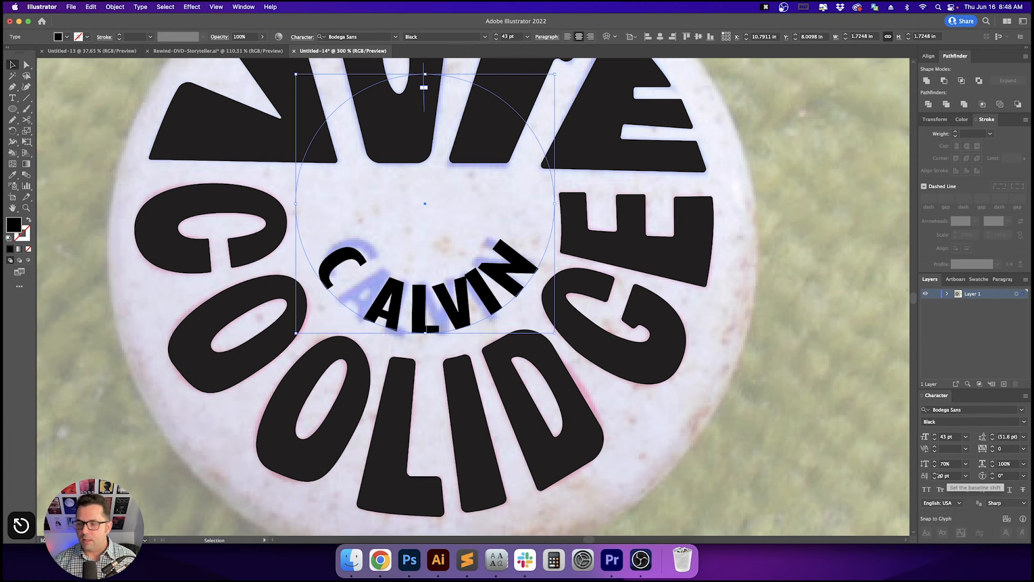
- Set CALVIN's vertical scale to 90%
{"action": "left_click", "coordinate": [949, 464]}
{"action": "key", "text": "shift+Up"}
{"action": "key", "text": "shift+Up"}
{"action": "key", "text": "shift+Up"}
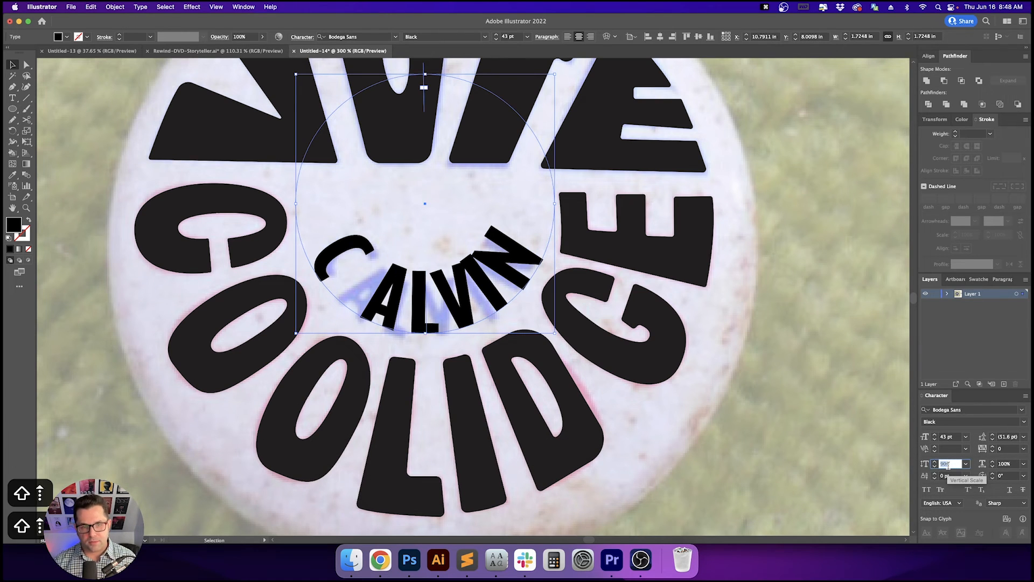
{"action": "key", "text": "Return"}
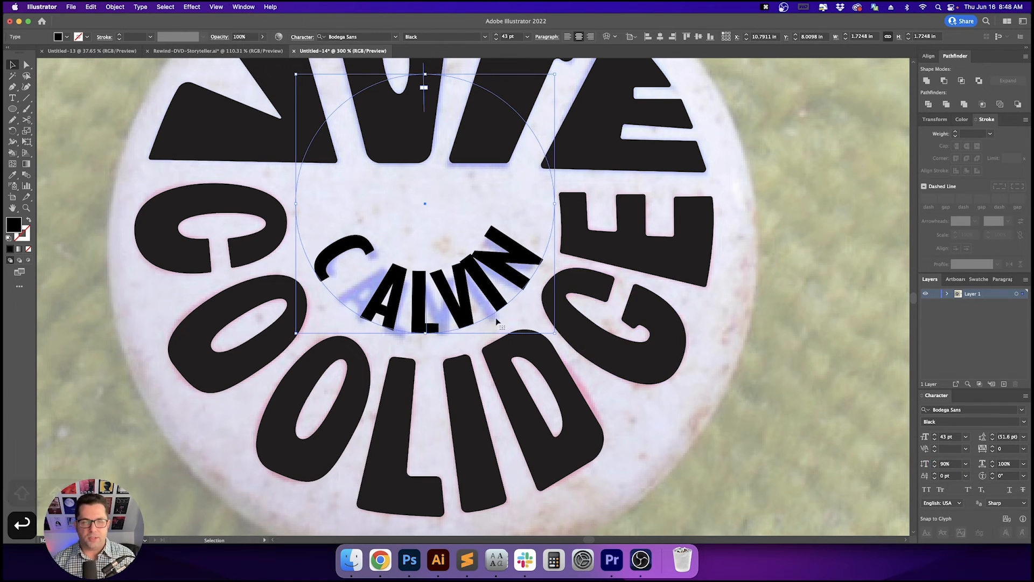
- Set the kerning between the A and L of CALVIN to 210
{"action": "key", "text": "t"}
{"action": "left_click", "coordinate": [397, 292]}
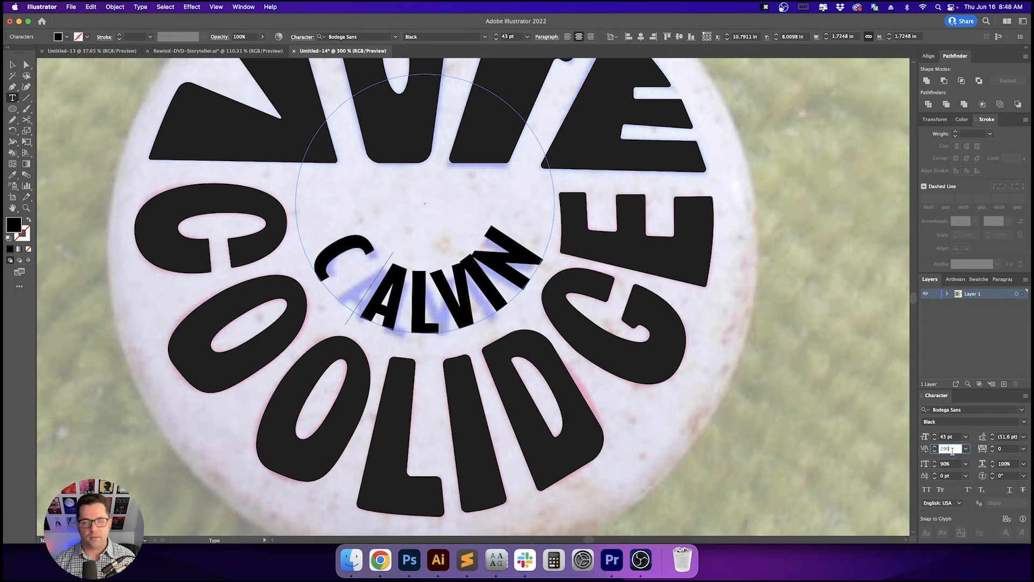
{"action": "key", "text": "shift+Down"}
{"action": "key", "text": "shift+Down"}
{"action": "key", "text": "shift+Down"}
{"action": "key", "text": "shift+Down"}
{"action": "key", "text": "shift+Down"}
{"action": "key", "text": "shift+Down"}
{"action": "key", "text": "shift+Down"}
{"action": "key", "text": "shift+Down"}
{"action": "key", "text": "shift+Up"}
{"action": "key", "text": "shift+Down"}
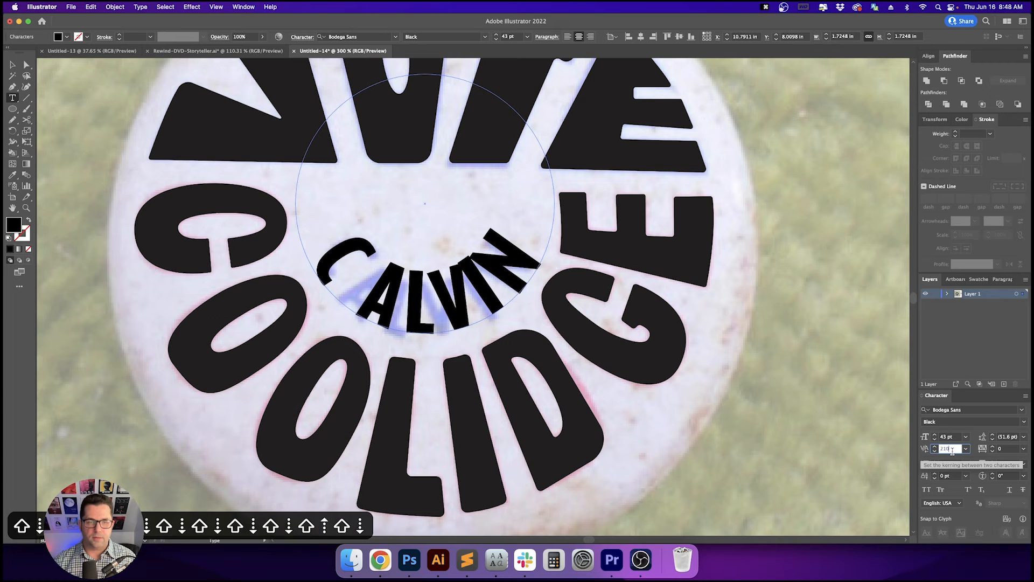
{"action": "key", "text": "Return"}
{"action": "key", "text": "Left"}
{"action": "key", "text": "Right"}
{"action": "key", "text": "Escape"}
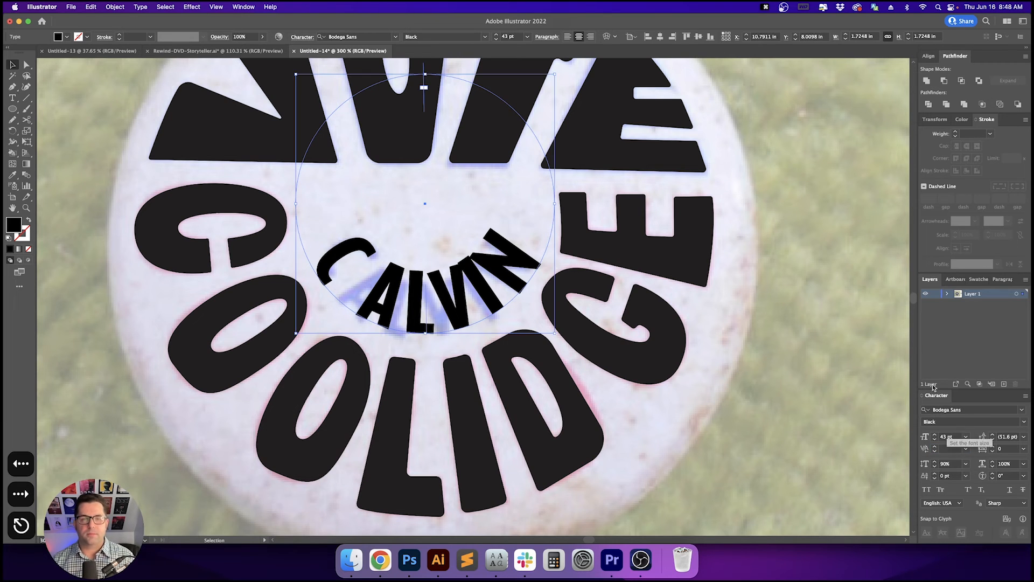
- Try a different paragraph alignment for CALVIN on the circle
{"action": "left_click", "coordinate": [567, 37]}
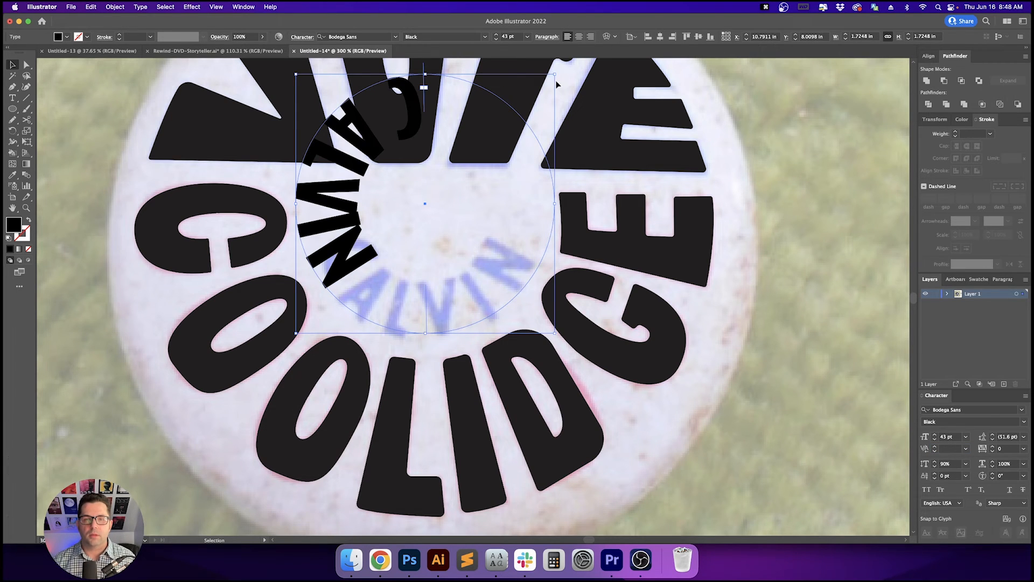
{"action": "left_click_drag", "start_coordinate": [561, 70], "coordinate": [230, 166]}
- Reduce the kerning at one letter pair in CALVIN on the circle
{"action": "key", "text": "t"}
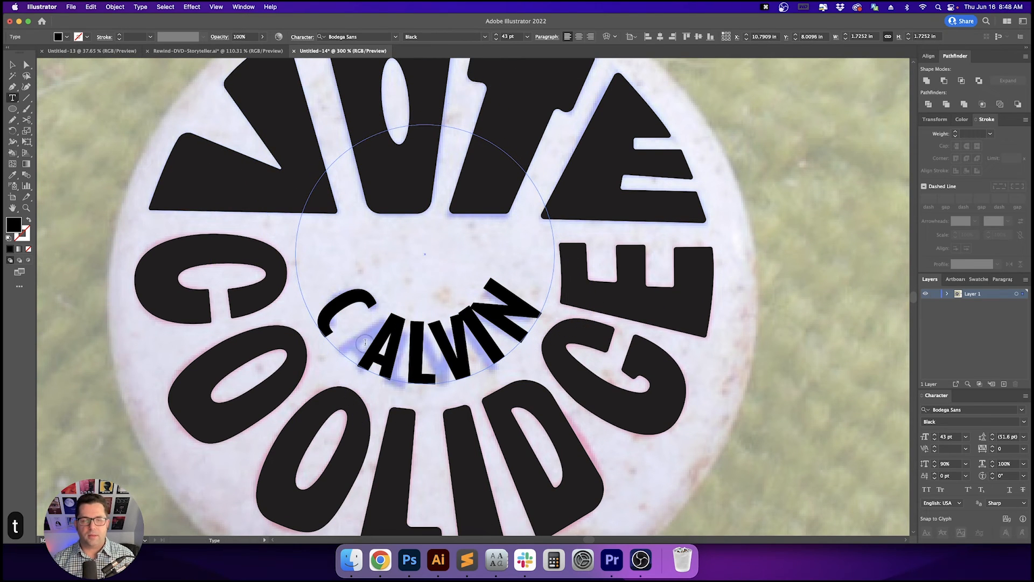
{"action": "key", "text": "Right"}
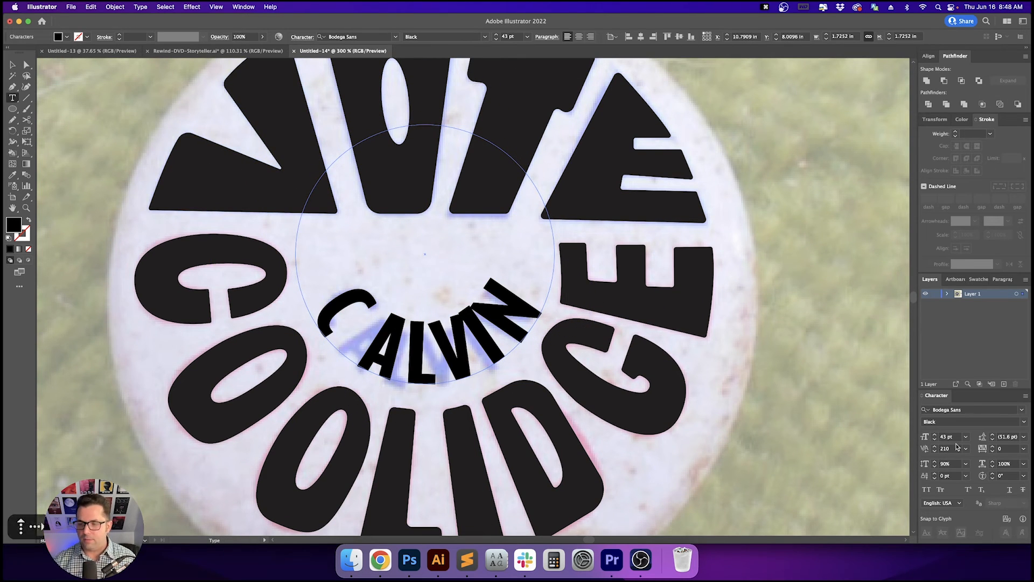
{"action": "key", "text": "shift+Down"}
{"action": "key", "text": "shift+Down"}
{"action": "key", "text": "shift+Down"}
{"action": "key", "text": "shift+Down"}
{"action": "key", "text": "shift+Down"}
{"action": "key", "text": "shift+Down"}
{"action": "key", "text": "shift+Down"}
{"action": "key", "text": "shift+Down"}
{"action": "key", "text": "shift+Down"}
{"action": "key", "text": "shift+Down"}
{"action": "key", "text": "shift+Down"}
{"action": "key", "text": "shift+Down"}
{"action": "key", "text": "shift+Down"}
{"action": "key", "text": "shift+Down"}
{"action": "key", "text": "shift+Down"}
{"action": "key", "text": "shift+Down"}
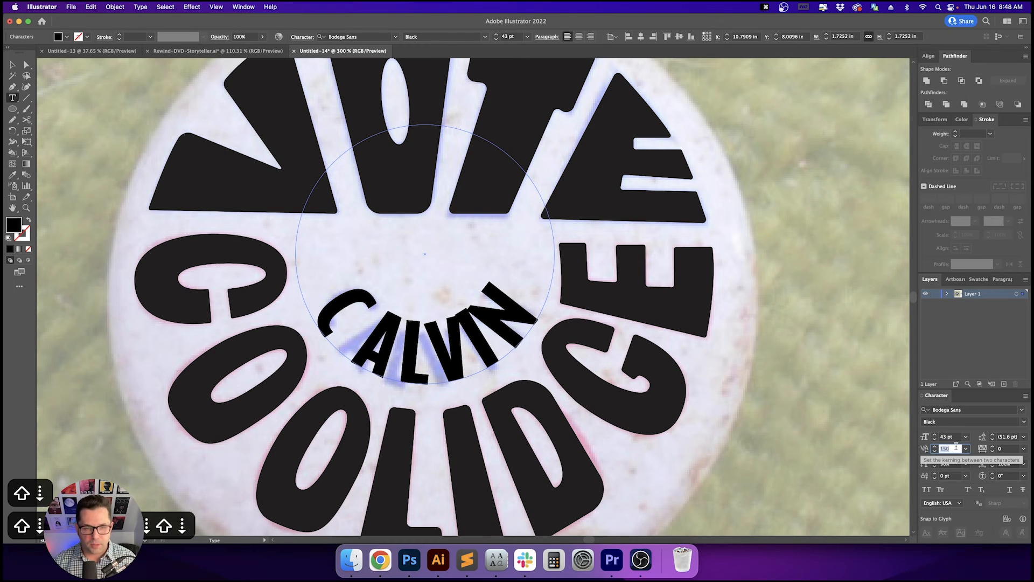
{"action": "key", "text": "shift+Down"}
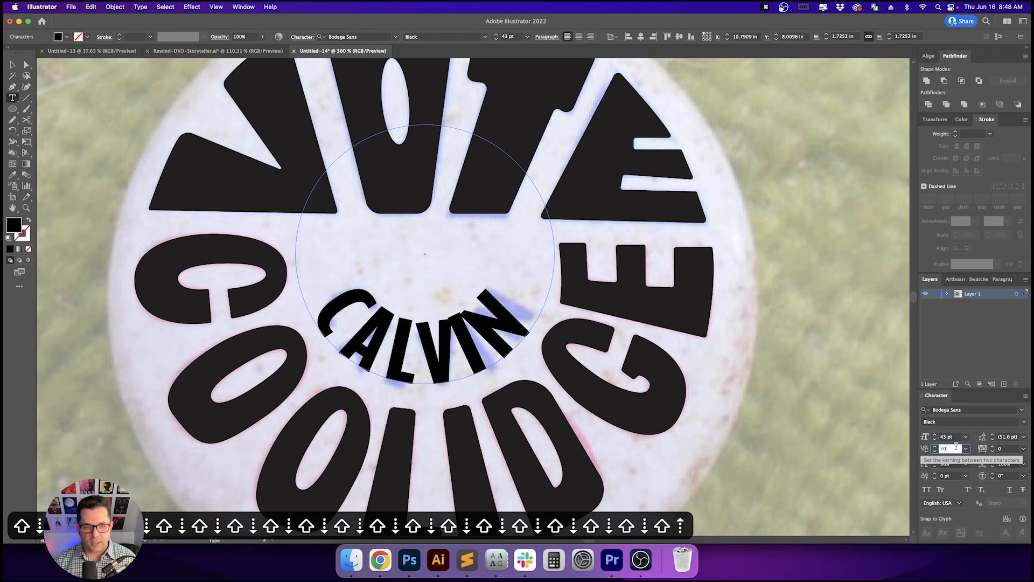
{"action": "key", "text": "Return"}
- Set the kerning at the next letter pair of CALVIN to -10
{"action": "key", "text": "Right"}
{"action": "left_click", "coordinate": [956, 447]}
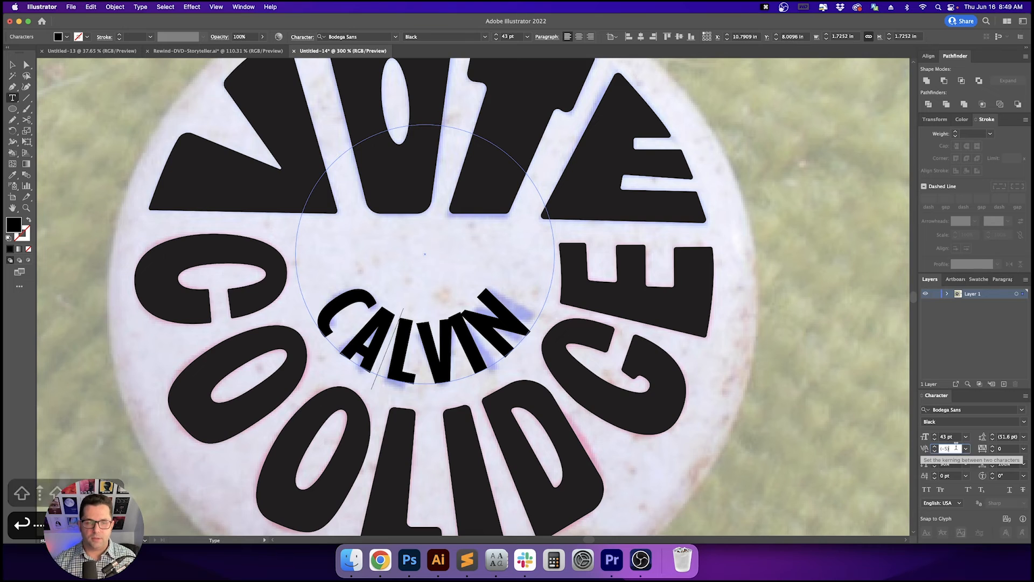
{"action": "key", "text": "shift+Down"}
{"action": "key", "text": "Return"}
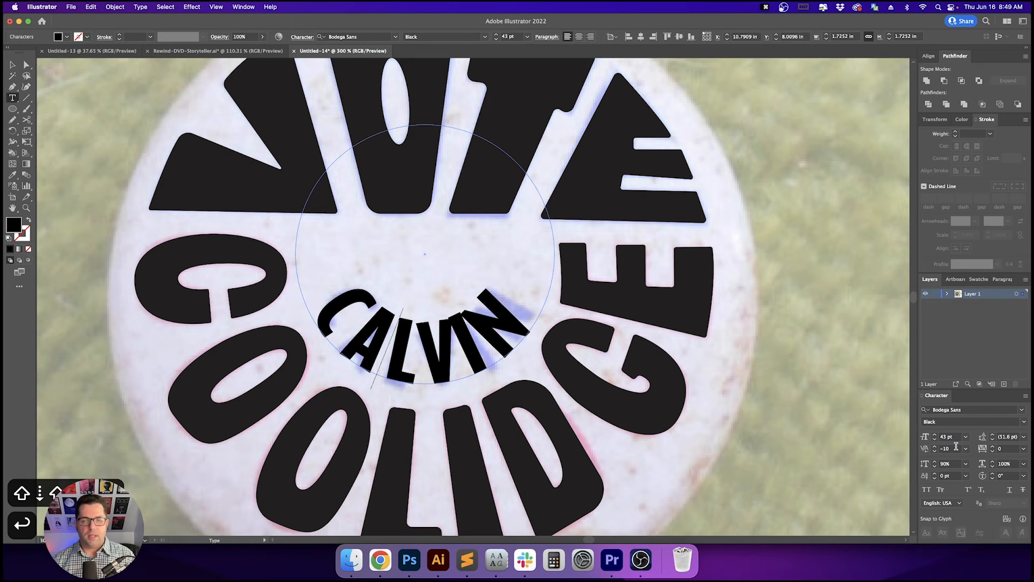
- Set CALVIN's baseline shift to -2 pt
{"action": "key", "text": "Escape"}
{"action": "left_click", "coordinate": [954, 476]}
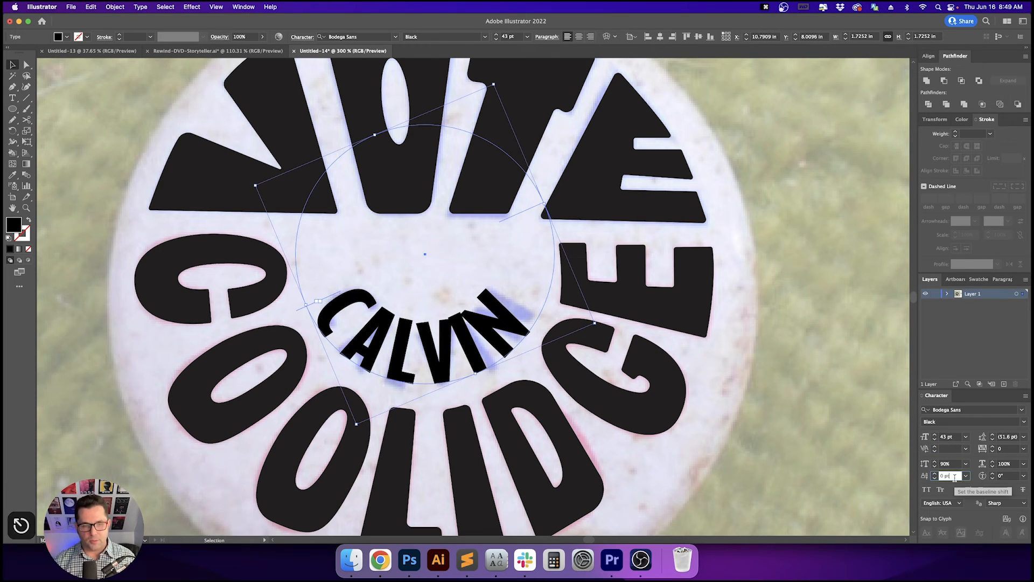
{"action": "key", "text": "shift+Up"}
{"action": "key", "text": "shift+Down"}
{"action": "key", "text": "Down"}
{"action": "key", "text": "Down"}
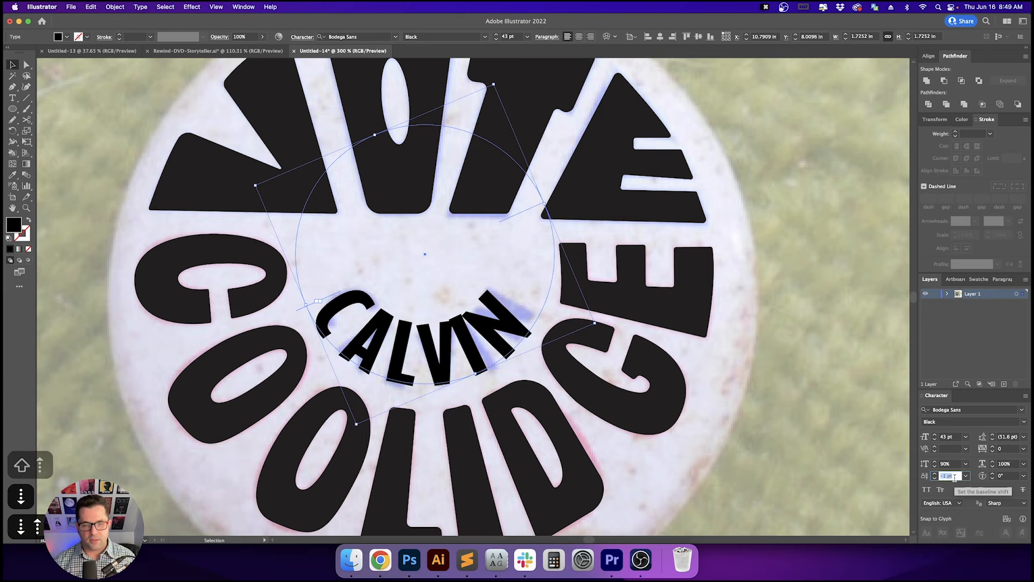
{"action": "key", "text": "Return"}
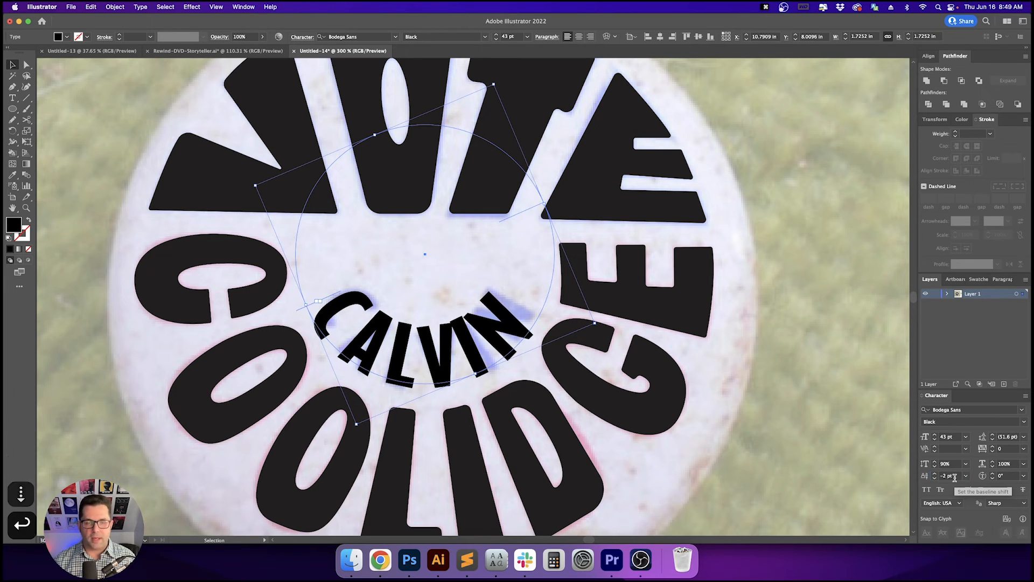
- Adjust the kerning between the L and V of CALVIN
{"action": "key", "text": "t"}
{"action": "left_click", "coordinate": [425, 354]}
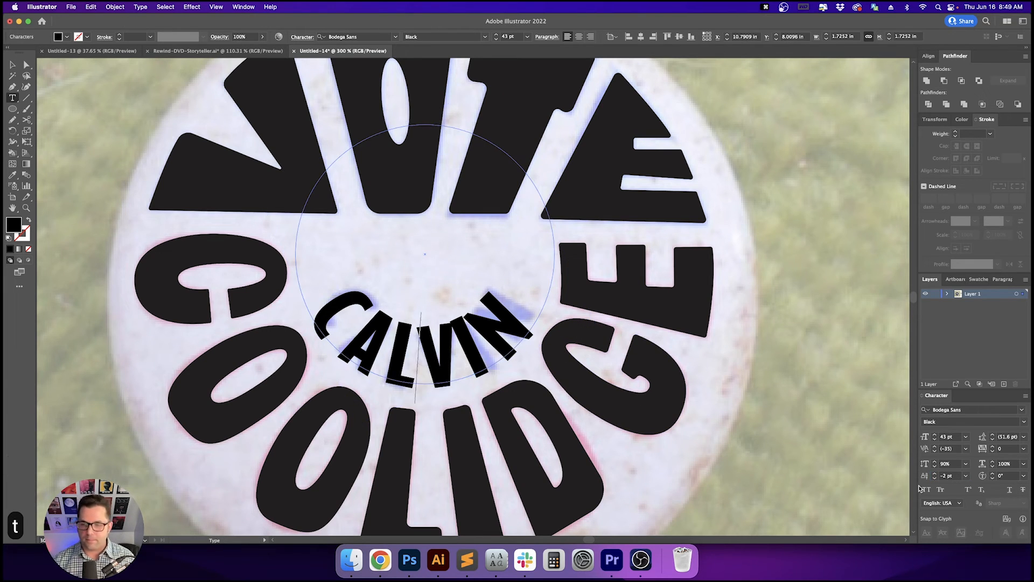
{"action": "left_click", "coordinate": [957, 449]}
{"action": "key", "text": "shift+Up"}
{"action": "key", "text": "shift+Up"}
{"action": "key", "text": "shift+Up"}
{"action": "key", "text": "shift+Up"}
{"action": "key", "text": "shift+Up"}
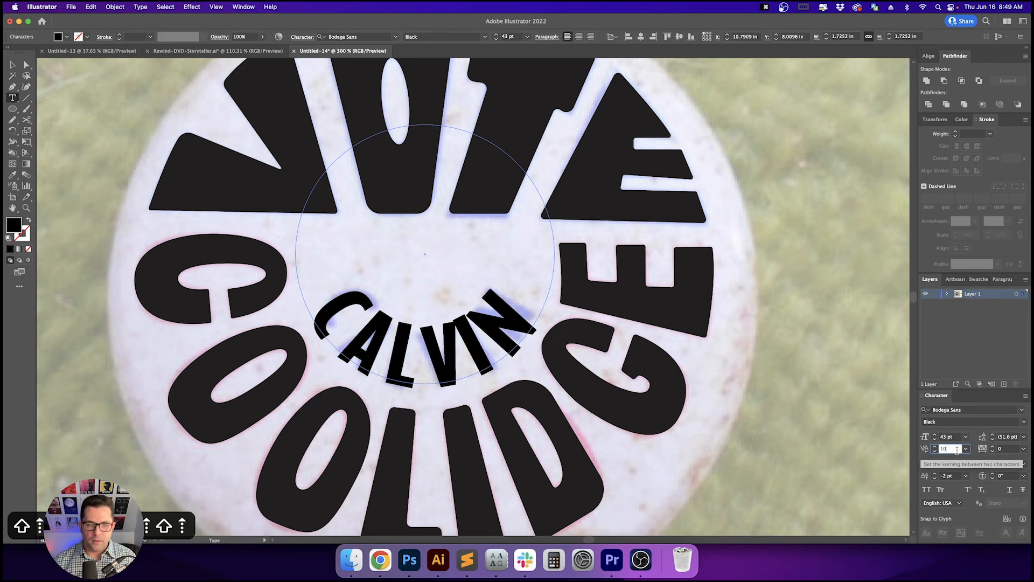
{"action": "key", "text": "shift+Down"}
{"action": "key", "text": "shift+Down"}
{"action": "key", "text": "shift+Down"}
{"action": "key", "text": "shift+Down"}
{"action": "key", "text": "Return"}
- Increase the kerning at the following letter pair of CALVIN
{"action": "key", "text": "Right"}
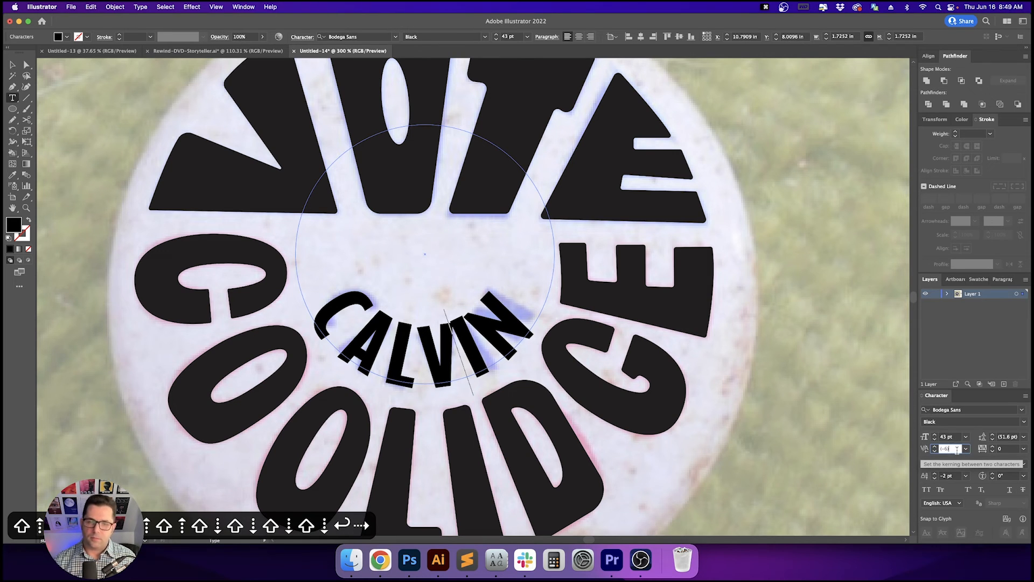
{"action": "key", "text": "shift+Up"}
{"action": "key", "text": "shift+Up"}
{"action": "key", "text": "shift+Up"}
{"action": "key", "text": "shift+Up"}
{"action": "key", "text": "shift+Up"}
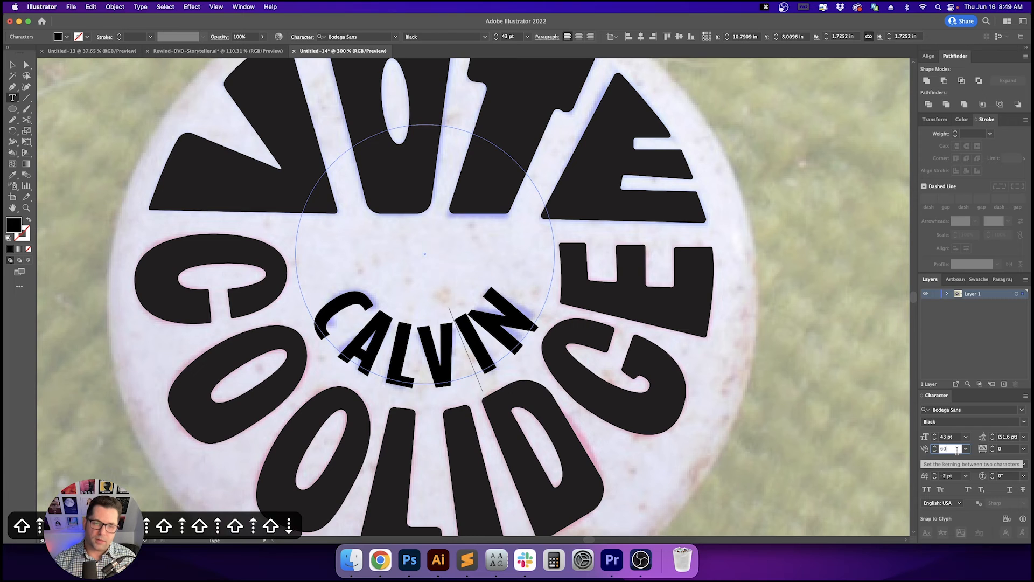
{"action": "key", "text": "Return"}
{"action": "key", "text": "shift+Up"}
{"action": "key", "text": "shift+Up"}
{"action": "key", "text": "shift+Up"}
{"action": "key", "text": "shift+Up"}
{"action": "key", "text": "shift+Up"}
{"action": "key", "text": "shift+Up"}
{"action": "key", "text": "shift+Up"}
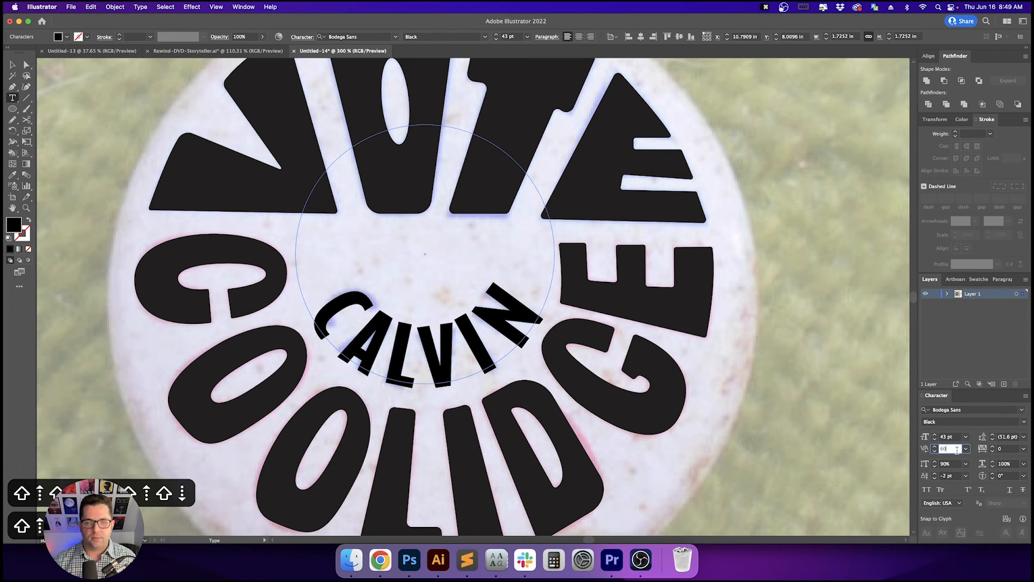
{"action": "key", "text": "Return"}
{"action": "key", "text": "Escape"}
- Convert the CALVIN path text to outlines
{"action": "left_click", "coordinate": [846, 347]}
{"action": "key", "text": "space"}
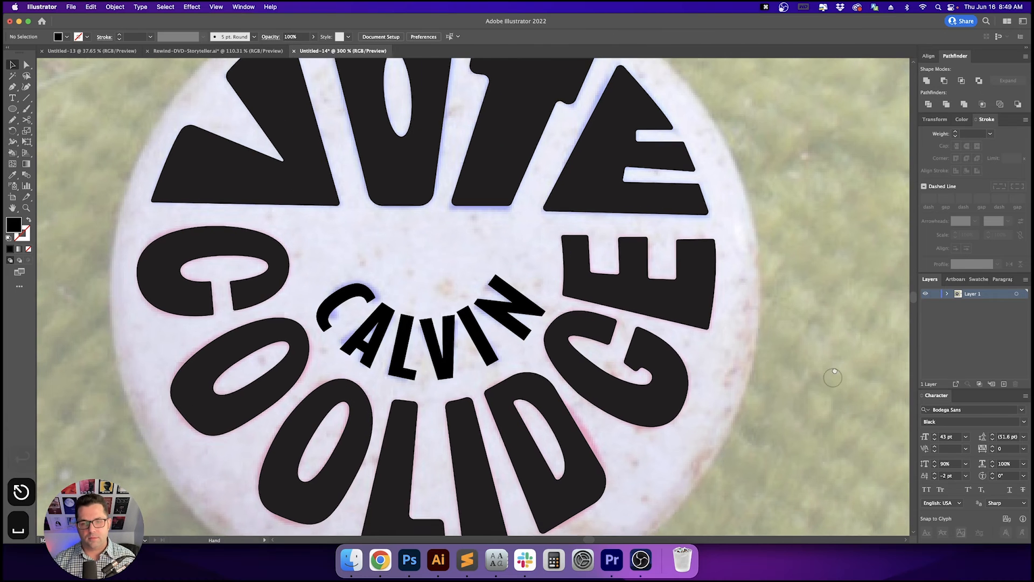
{"action": "left_click_drag", "start_coordinate": [833, 377], "coordinate": [846, 321]}
{"action": "key", "text": "v"}
{"action": "key", "text": "v"}
{"action": "left_click", "coordinate": [493, 264]}
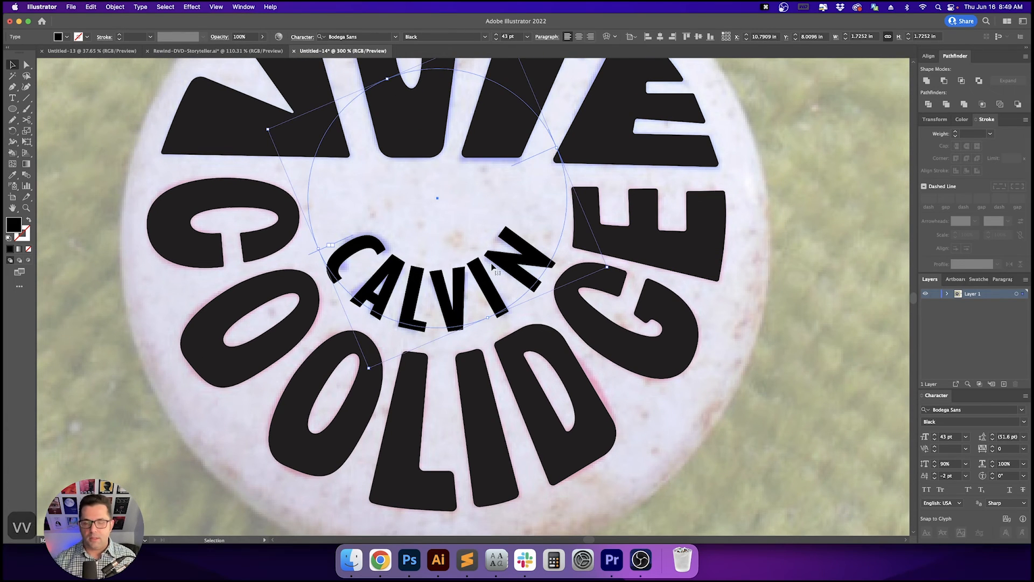
{"action": "key", "text": "space"}
{"action": "left_click_drag", "start_coordinate": [494, 269], "coordinate": [488, 288]}
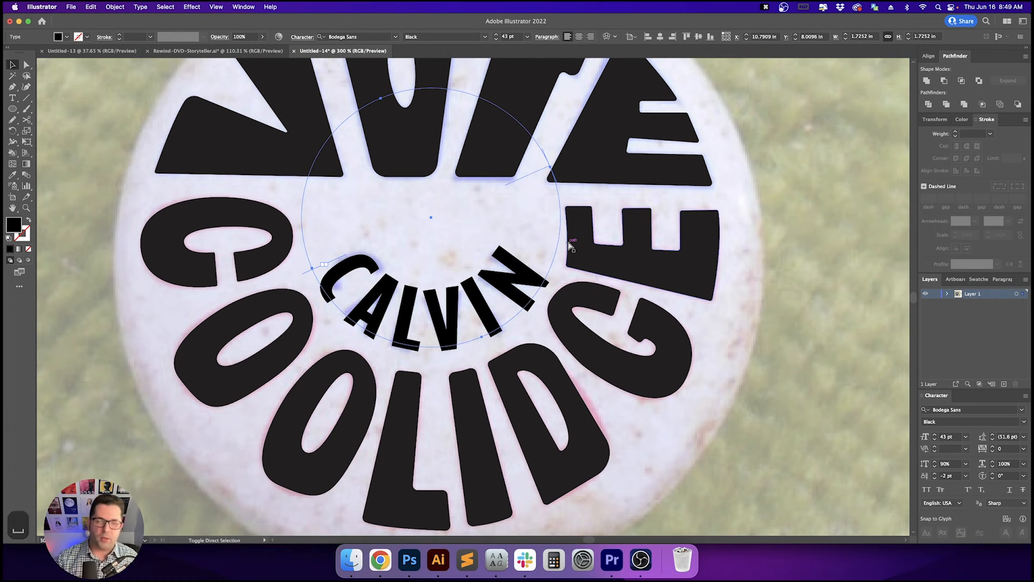
{"action": "key", "text": "super+shift+o"}
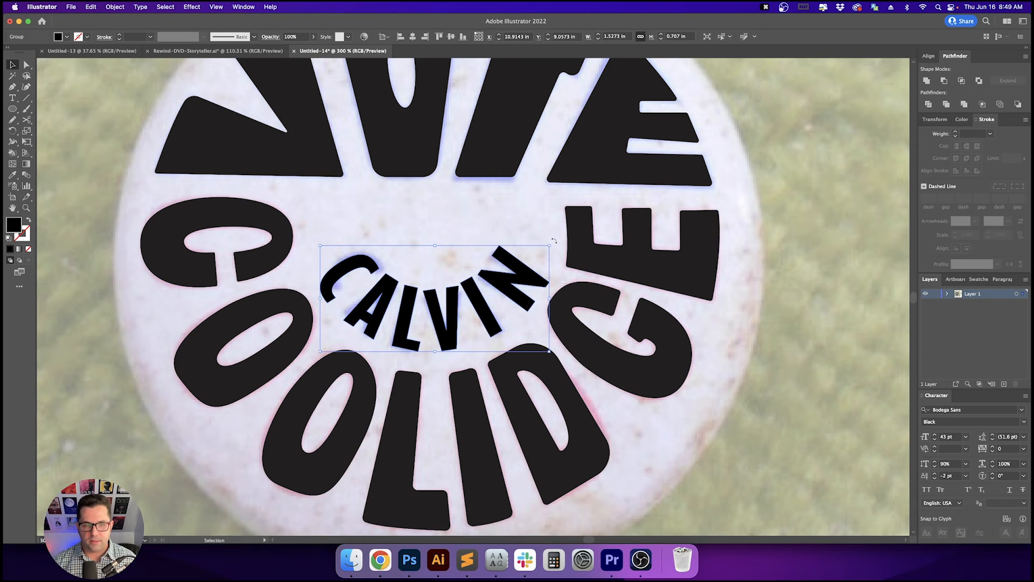
- Rotate the outlined CALVIN slightly to sit correctly on the button
{"action": "left_click_drag", "start_coordinate": [554, 241], "coordinate": [534, 226]}
{"action": "left_click", "coordinate": [520, 227]}
{"action": "key", "text": "space"}
{"action": "key", "text": "v"}
{"action": "key", "text": "v"}
{"action": "scroll", "coordinate": [474, 244], "scroll_direction": "down", "scroll_amount": 2}
{"action": "key", "text": "space"}
{"action": "left_click_drag", "start_coordinate": [525, 273], "coordinate": [473, 306]}
{"action": "key", "text": "v"}
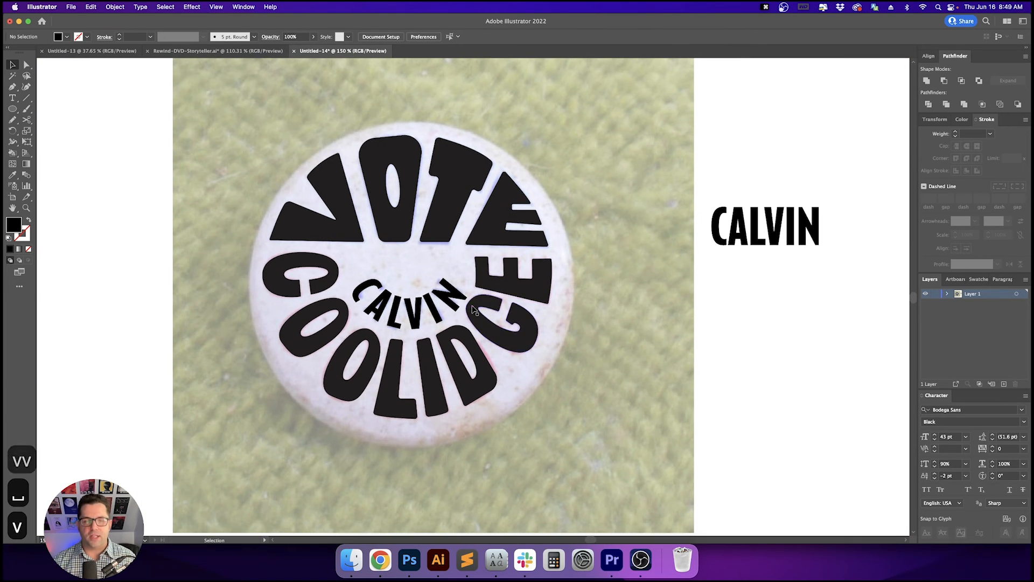
- Unite the CALVIN letter outlines into a single shape with Pathfinder
{"action": "left_click", "coordinate": [452, 308]}
{"action": "scroll", "coordinate": [453, 309], "scroll_direction": "up", "scroll_amount": 1}
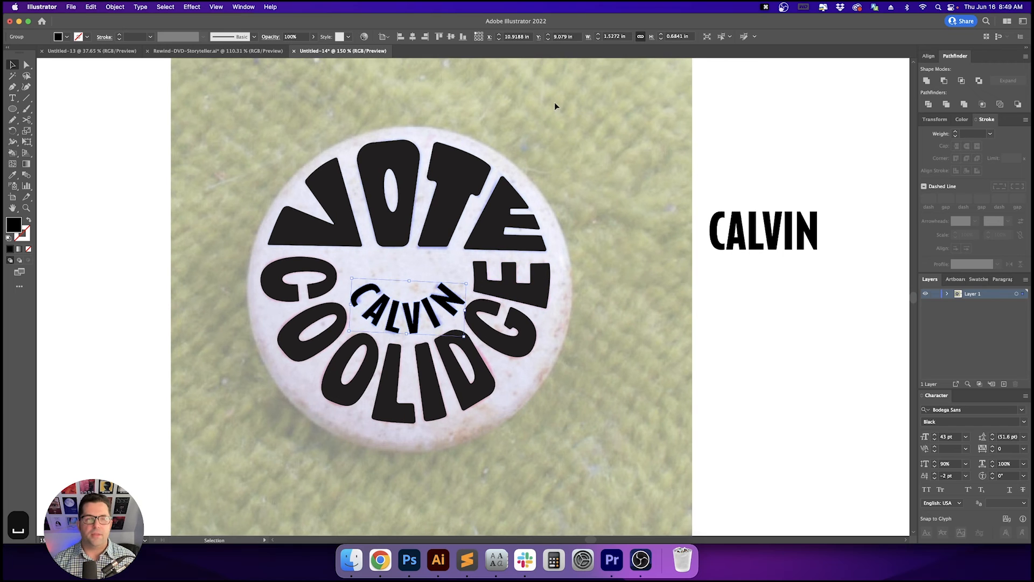
{"action": "left_click", "coordinate": [926, 83]}
- Delete the standalone CALVIN reference text beside the button
{"action": "left_click", "coordinate": [640, 154]}
{"action": "key", "text": "space"}
{"action": "left_click_drag", "start_coordinate": [642, 178], "coordinate": [672, 153]}
{"action": "key", "text": "v"}
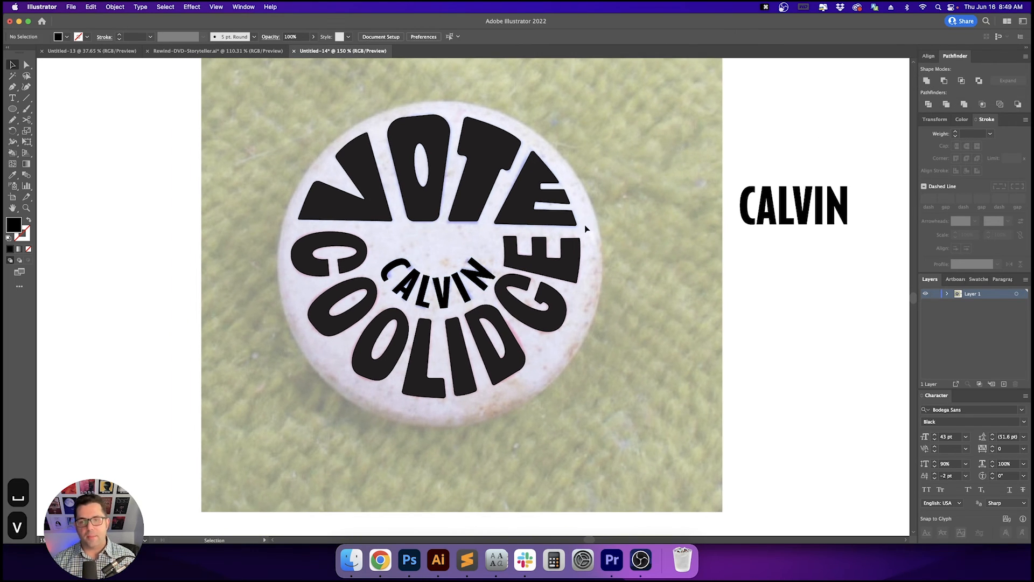
{"action": "key", "text": "v"}
{"action": "scroll", "coordinate": [596, 234], "scroll_direction": "down", "scroll_amount": 1}
{"action": "key", "text": "space"}
{"action": "left_click_drag", "start_coordinate": [689, 233], "coordinate": [490, 305]}
{"action": "left_click_drag", "start_coordinate": [535, 221], "coordinate": [613, 337]}
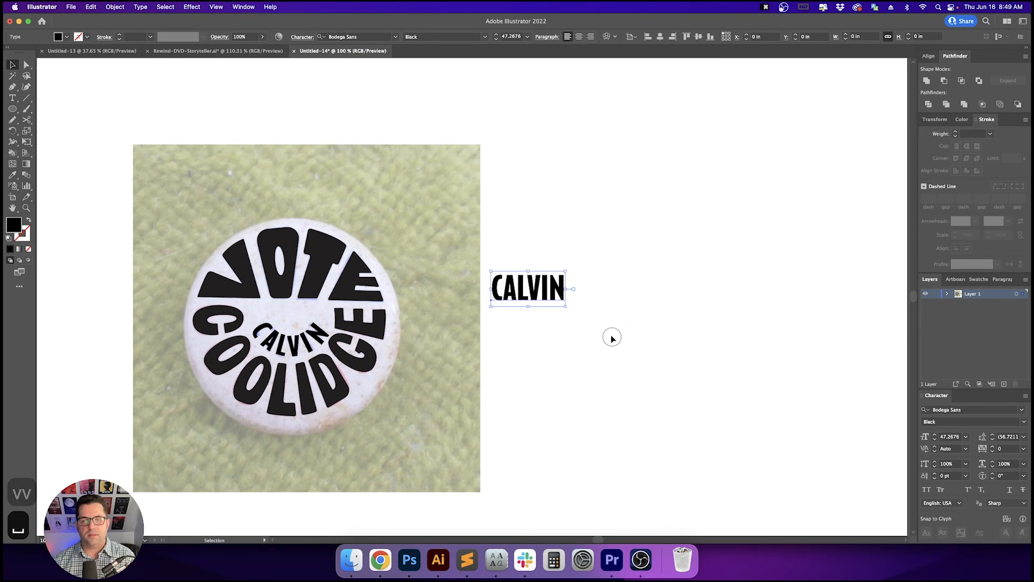
{"action": "key", "text": "Delete"}
- Move the finished button lettering off the photo to the right side of the artboard
{"action": "left_click", "coordinate": [614, 280]}
{"action": "key", "text": "space"}
{"action": "left_click_drag", "start_coordinate": [478, 298], "coordinate": [515, 292]}
{"action": "key", "text": "v"}
{"action": "key", "text": "v"}
{"action": "left_click_drag", "start_coordinate": [191, 188], "coordinate": [420, 382]}
{"action": "key", "text": "space"}
{"action": "left_click_drag", "start_coordinate": [268, 327], "coordinate": [657, 327]}
{"action": "left_click", "coordinate": [779, 381]}
{"action": "key", "text": "space"}
{"action": "left_click_drag", "start_coordinate": [778, 388], "coordinate": [716, 395]}
{"action": "key", "text": "v"}
{"action": "key", "text": "v"}
{"action": "key", "text": "space"}
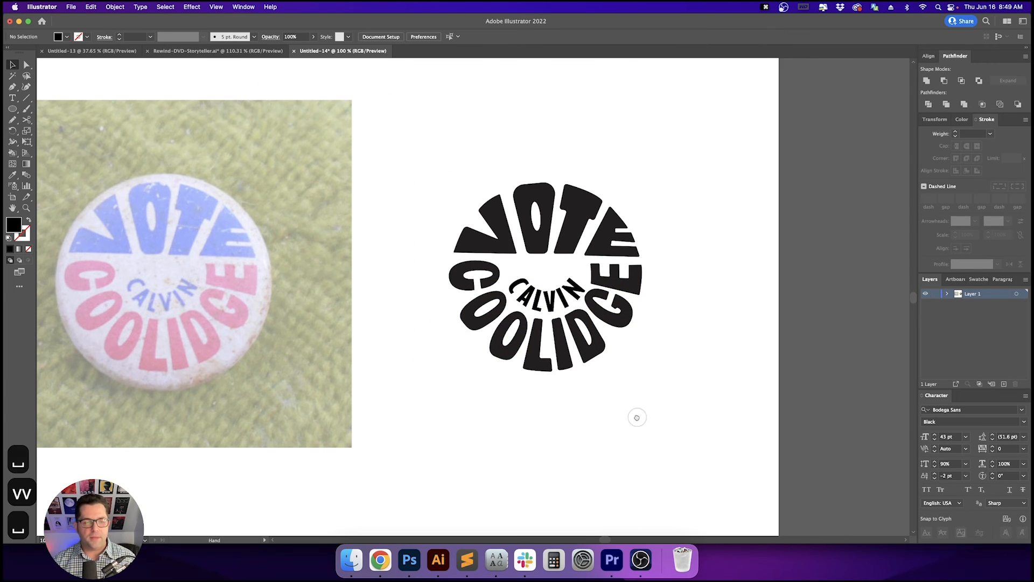
{"action": "left_click_drag", "start_coordinate": [637, 417], "coordinate": [665, 421]}
- Unlock the reference photo and set its opacity to 100%
{"action": "left_click", "coordinate": [115, 6]}
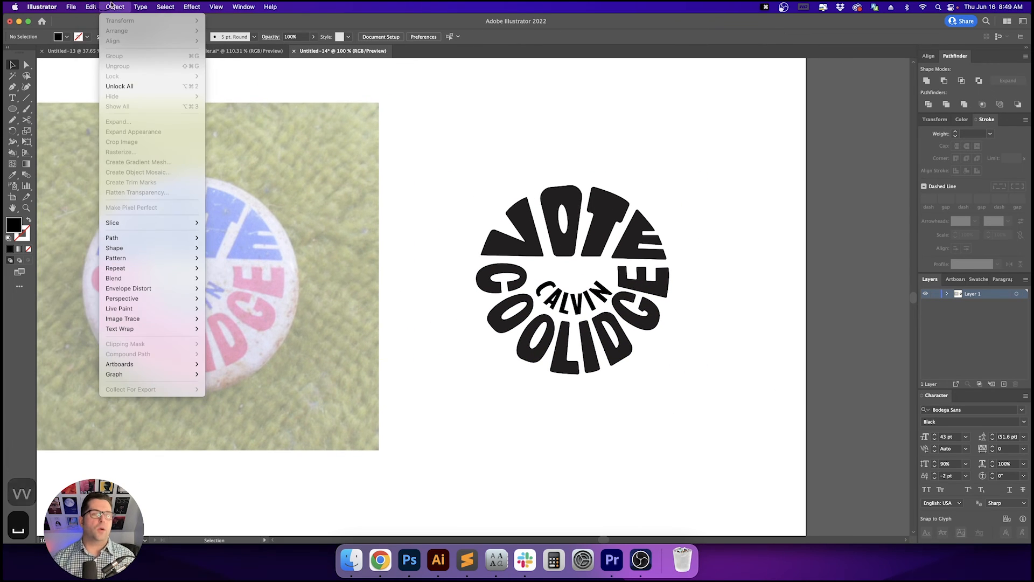
{"action": "left_click", "coordinate": [125, 86]}
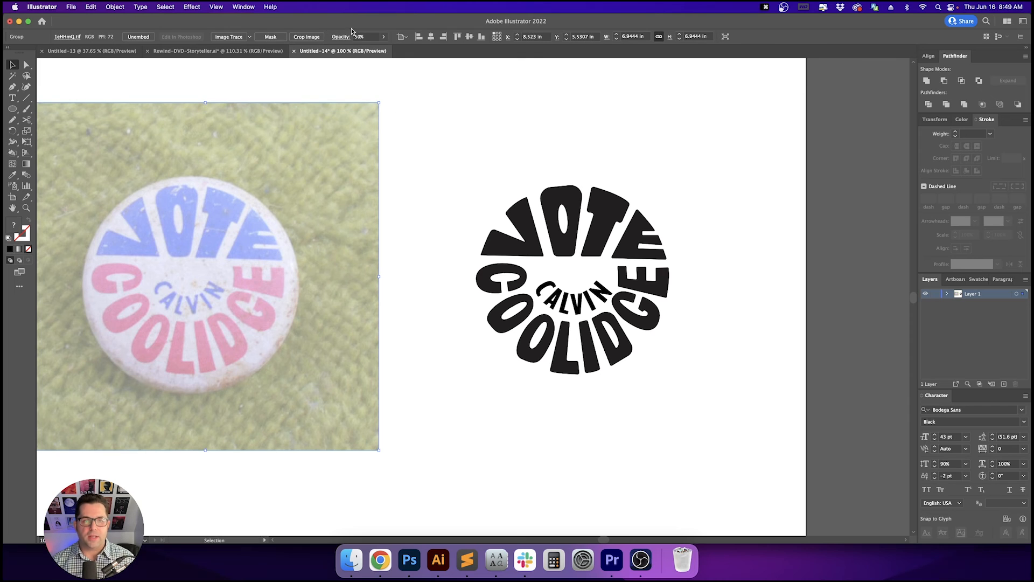
{"action": "left_click", "coordinate": [372, 37]}
{"action": "key", "text": "shift+Up"}
{"action": "key", "text": "shift+Up"}
{"action": "key", "text": "shift+Up"}
{"action": "key", "text": "shift+Up"}
{"action": "key", "text": "shift+Up"}
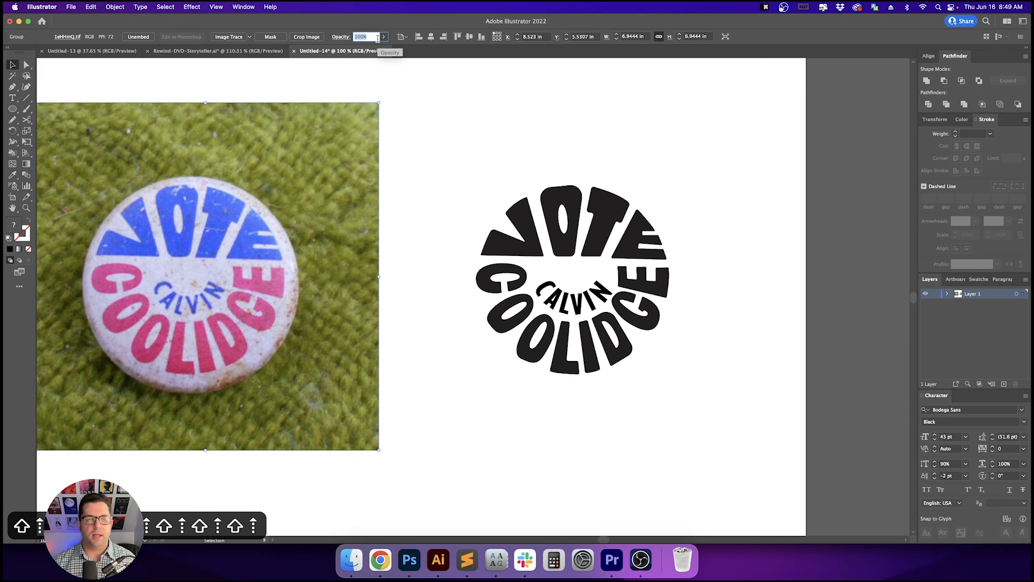
- Fill the VOTE shapes with the blue sampled from the photo using the Eyedropper
{"action": "left_click", "coordinate": [507, 234]}
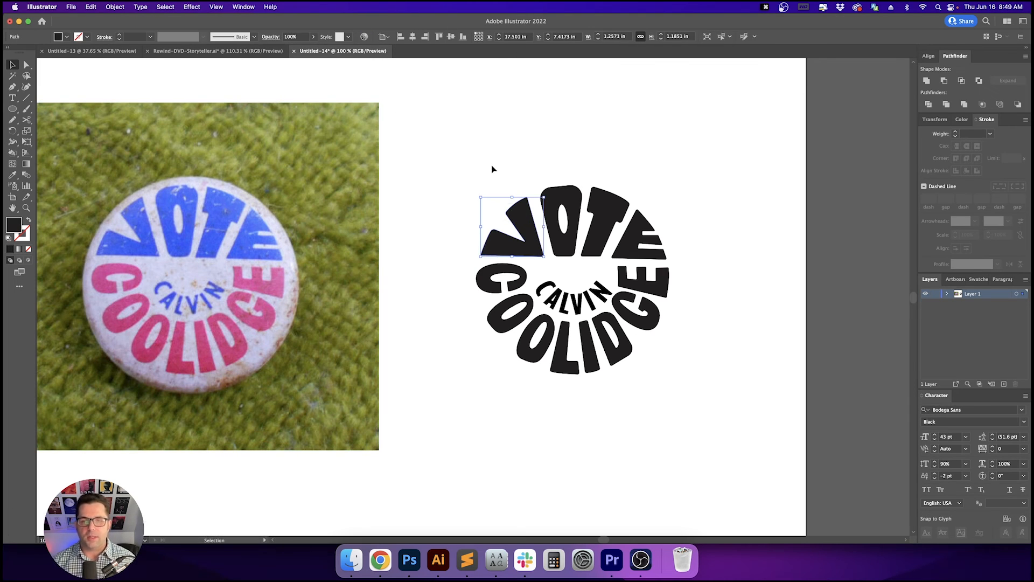
{"action": "left_click_drag", "start_coordinate": [493, 169], "coordinate": [671, 246]}
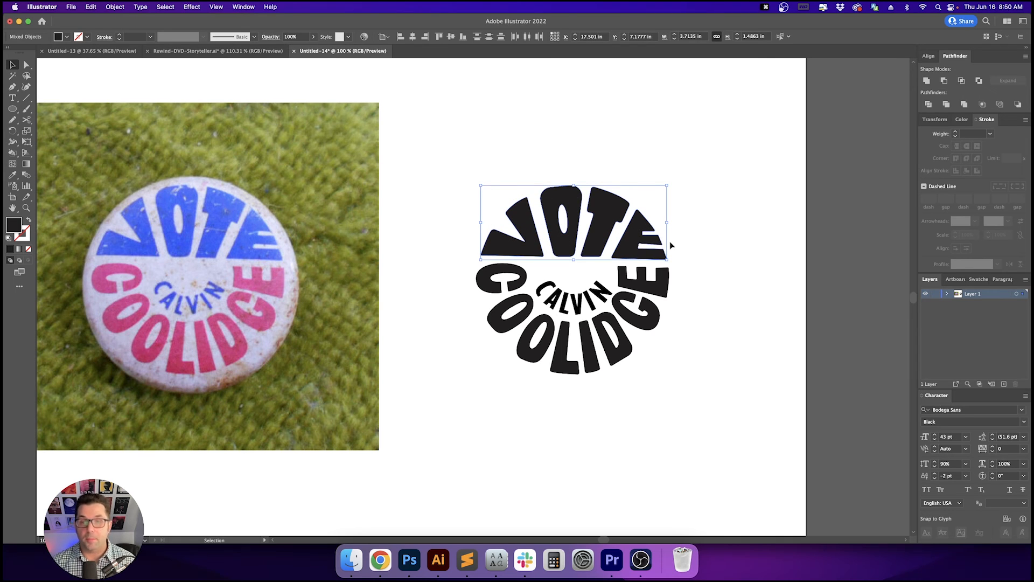
{"action": "key", "text": "i"}
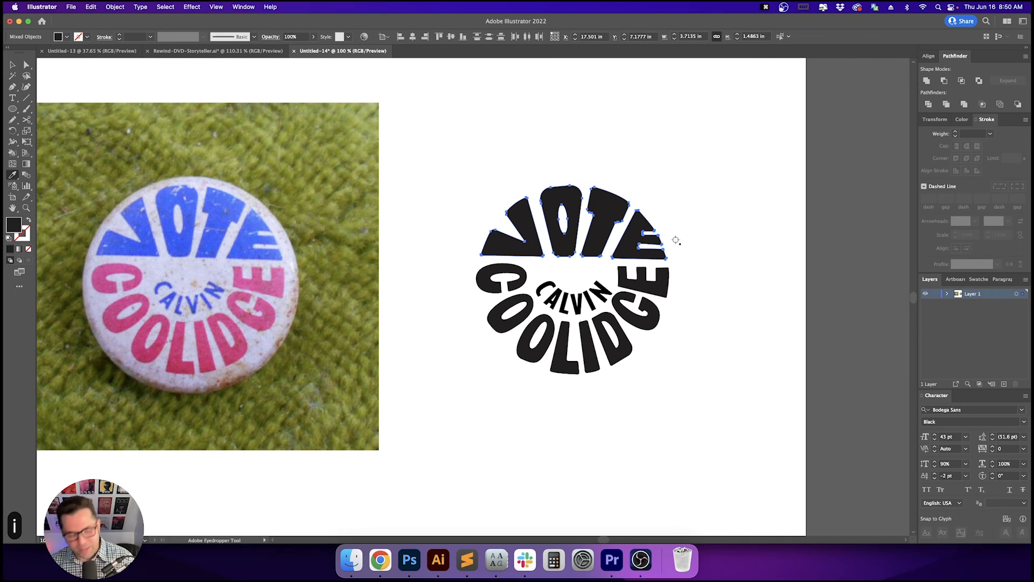
{"action": "left_click", "coordinate": [222, 218]}
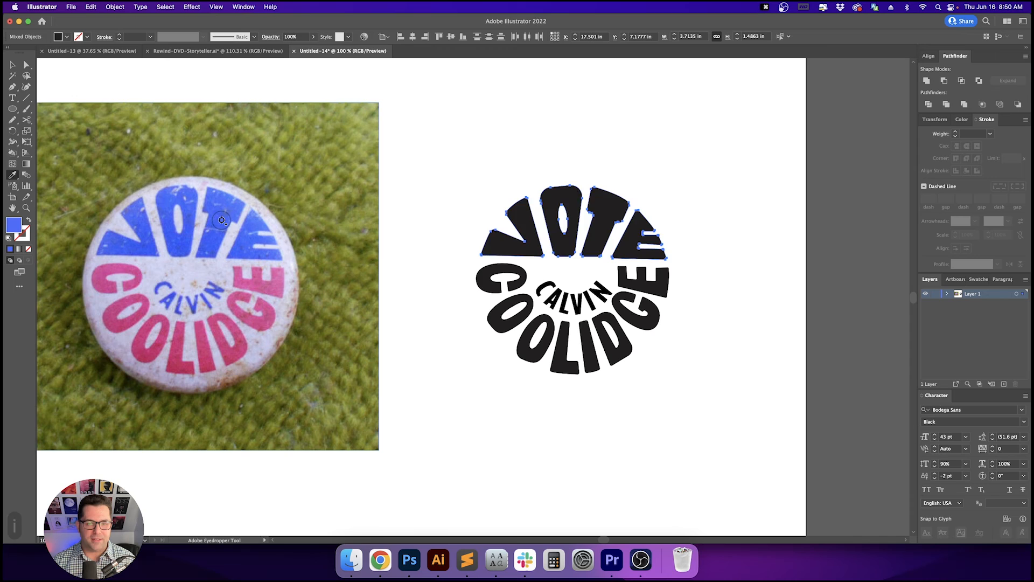
- Fill the CALVIN shape with the same blue sampled from VOTE
{"action": "key", "text": "v"}
{"action": "left_click", "coordinate": [451, 177]}
{"action": "key", "text": "v"}
{"action": "left_click", "coordinate": [564, 305]}
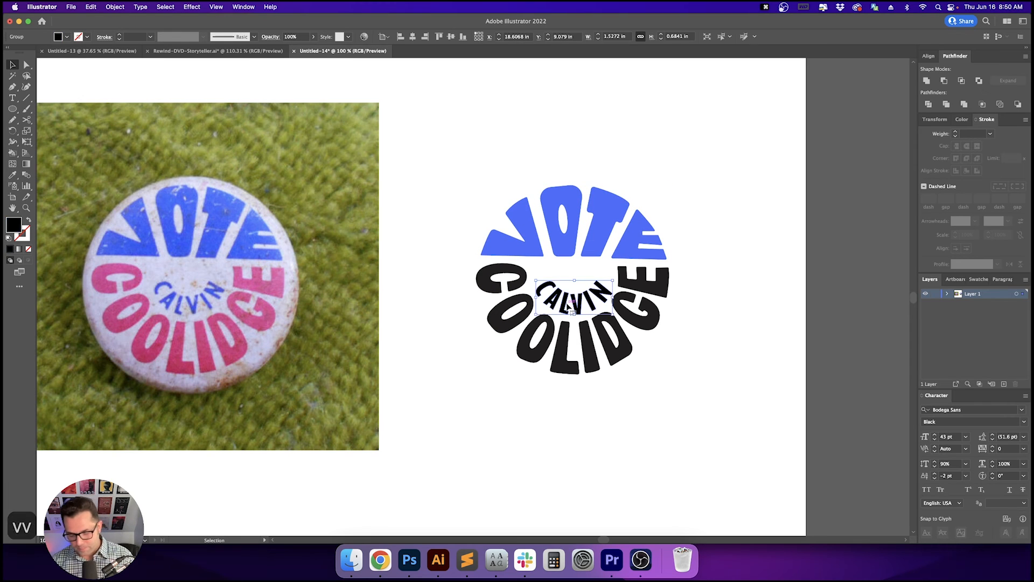
{"action": "key", "text": "i"}
{"action": "left_click", "coordinate": [590, 242]}
- Select all the COOLIDGE letter shapes and fill them with the pink sampled from the photo using the Eyedropper
{"action": "key", "text": "v"}
{"action": "left_click", "coordinate": [689, 313]}
{"action": "key", "text": "v"}
{"action": "left_click", "coordinate": [645, 290]}
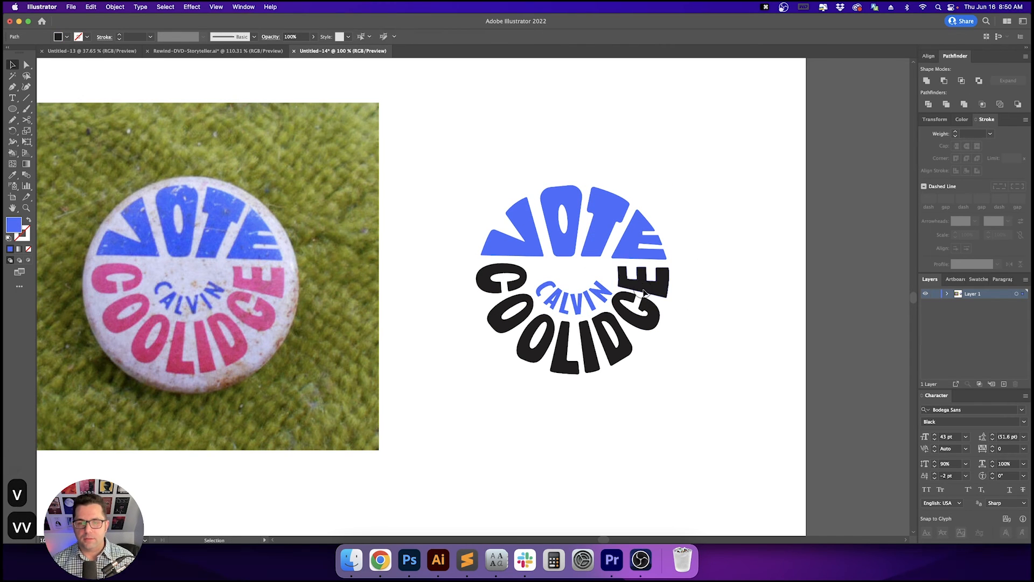
{"action": "left_click", "coordinate": [652, 314], "text": "shift"}
{"action": "left_click", "coordinate": [628, 355], "text": "shift"}
{"action": "left_click", "coordinate": [589, 364], "text": "shift"}
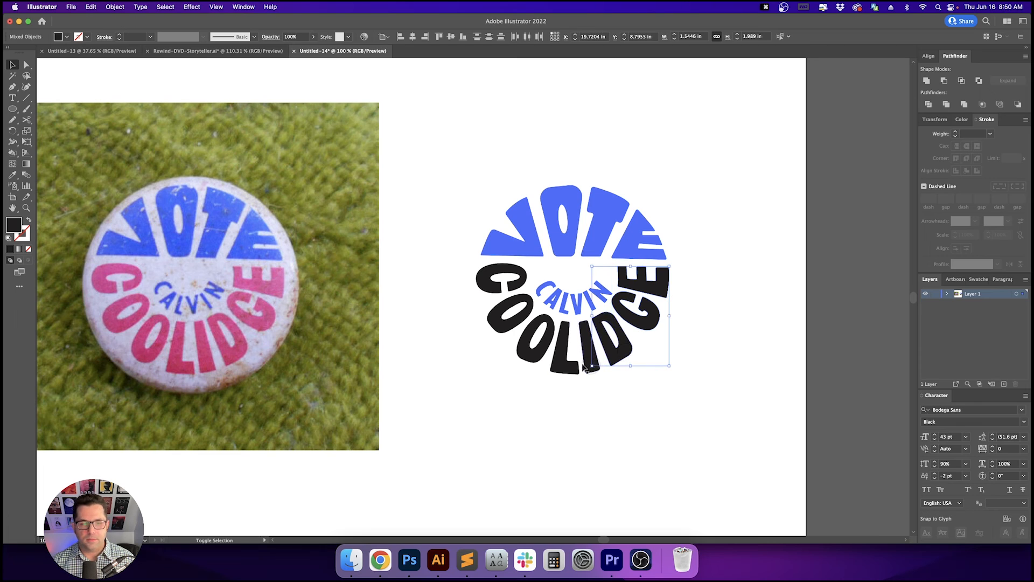
{"action": "left_click", "coordinate": [560, 349], "text": "shift"}
{"action": "left_click", "coordinate": [537, 345], "text": "shift"}
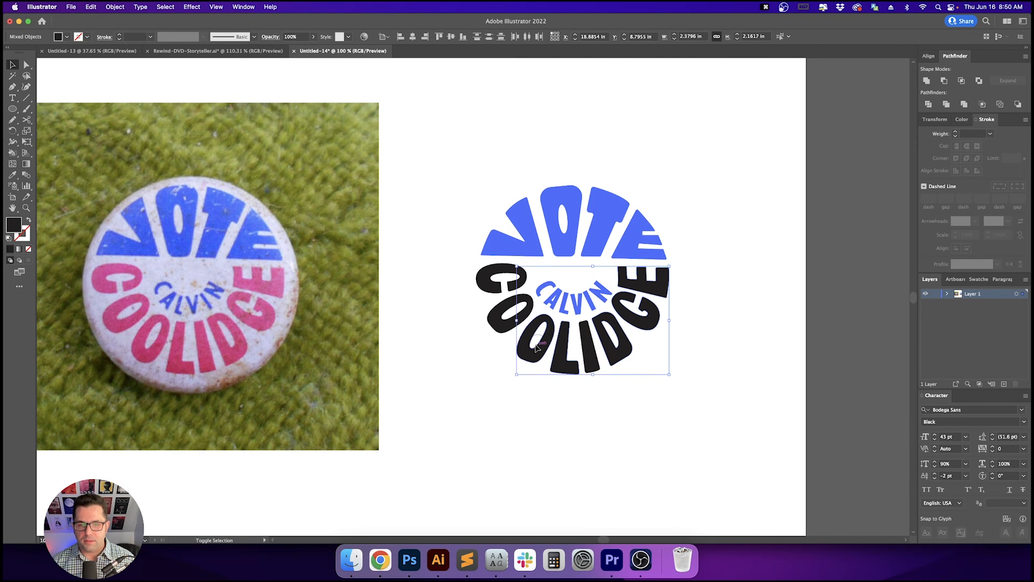
{"action": "left_click", "coordinate": [508, 326], "text": "shift"}
{"action": "left_click", "coordinate": [487, 288], "text": "shift"}
{"action": "key", "text": "i"}
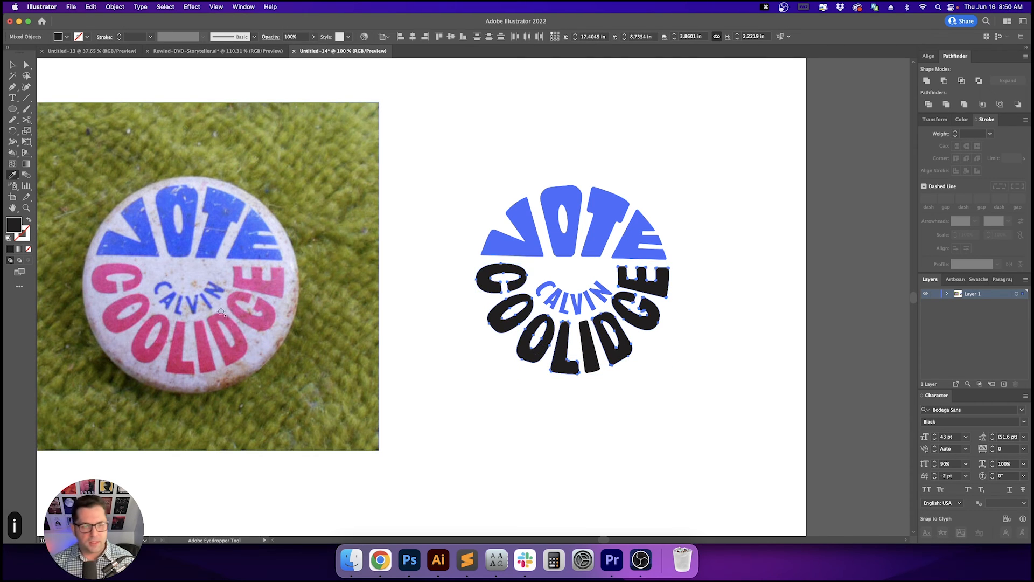
{"action": "left_click", "coordinate": [223, 327]}
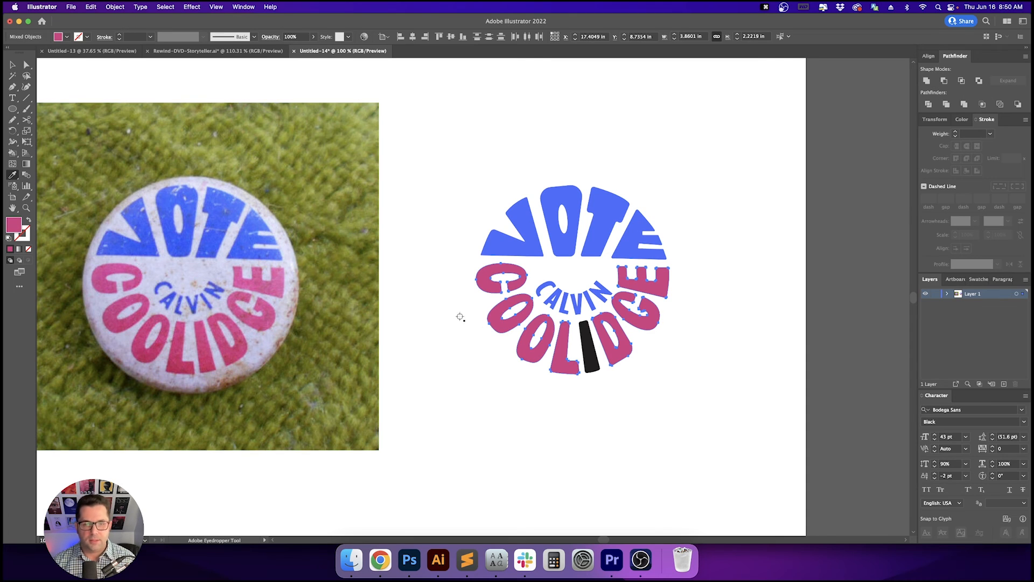
- Adjust the COOLIDGE fill colour in the Color Picker to a more saturated red
{"action": "double_click", "coordinate": [13, 224]}
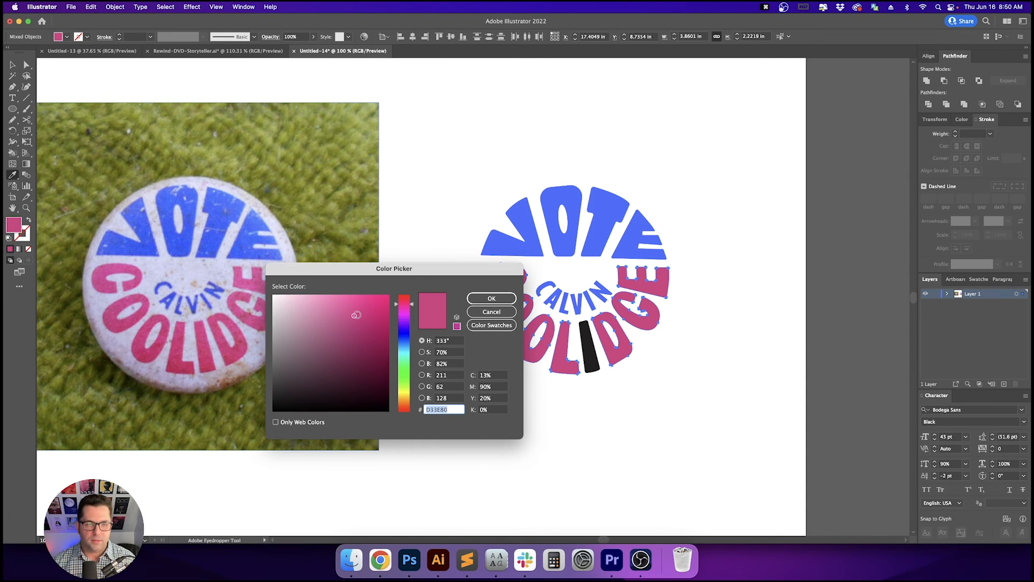
{"action": "mouse_move", "coordinate": [368, 311]}
{"action": "left_mouse_down"}
{"action": "mouse_move", "coordinate": [407, 299]}
{"action": "mouse_move", "coordinate": [377, 304]}
{"action": "left_mouse_up"}
{"action": "left_click", "coordinate": [491, 298]}
{"action": "key", "text": "v"}
{"action": "left_click", "coordinate": [656, 384]}
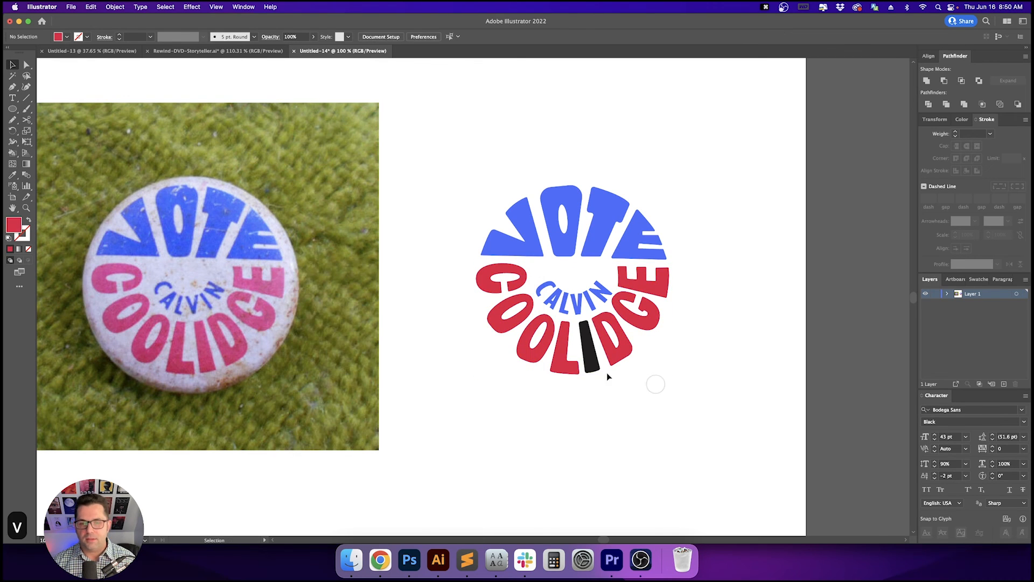
- Fill the remaining black I in COOLIDGE with the red sampled from the neighbouring letters
{"action": "left_click", "coordinate": [592, 360]}
{"action": "key", "text": "i"}
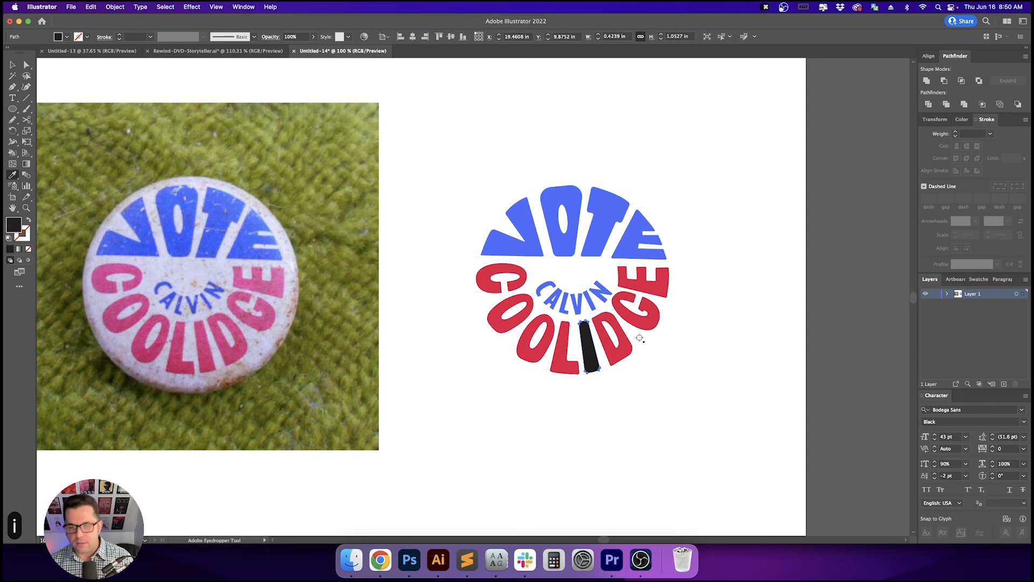
{"action": "left_click", "coordinate": [629, 337]}
{"action": "key", "text": "v"}
{"action": "left_click", "coordinate": [672, 355]}
- Examine the finished coloured lettering alongside the button photo, selecting and deselecting it to compare
{"action": "key", "text": "v"}
{"action": "key", "text": "space"}
{"action": "left_click_drag", "start_coordinate": [709, 344], "coordinate": [645, 367]}
{"action": "key", "text": "v"}
{"action": "left_click", "coordinate": [674, 342]}
{"action": "key", "text": "space"}
{"action": "key", "text": "v"}
{"action": "key", "text": "space"}
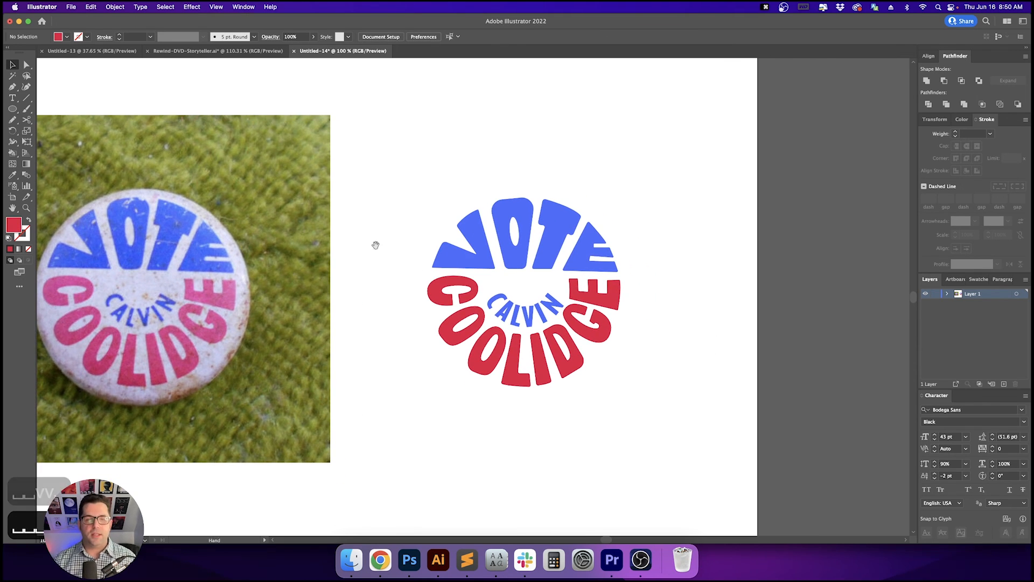
{"action": "left_click_drag", "start_coordinate": [377, 245], "coordinate": [451, 242]}
{"action": "left_click_drag", "start_coordinate": [526, 194], "coordinate": [808, 399]}
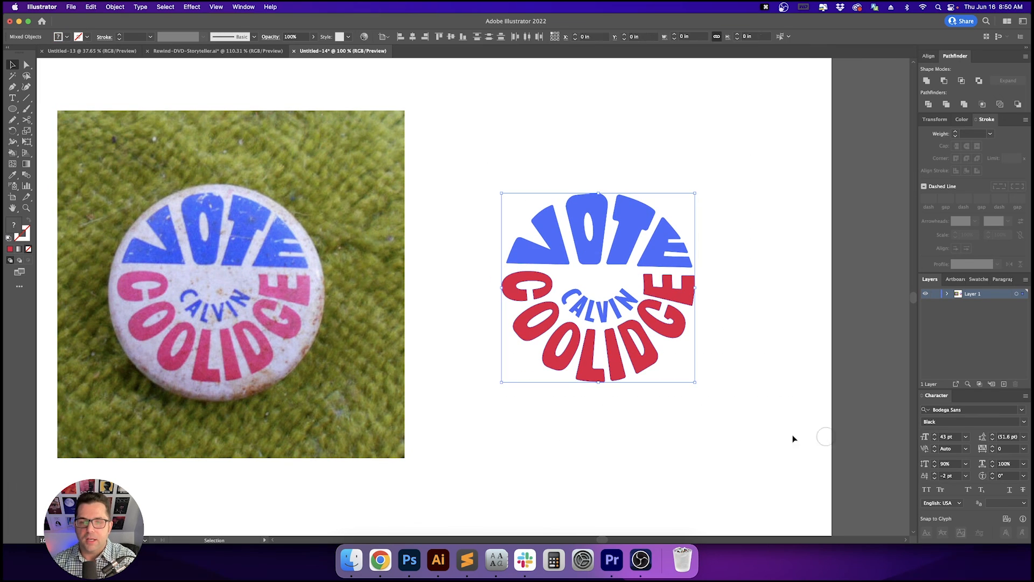
{"action": "left_click", "coordinate": [731, 405]}
{"action": "left_click_drag", "start_coordinate": [733, 404], "coordinate": [468, 168]}
{"action": "left_click", "coordinate": [434, 182]}
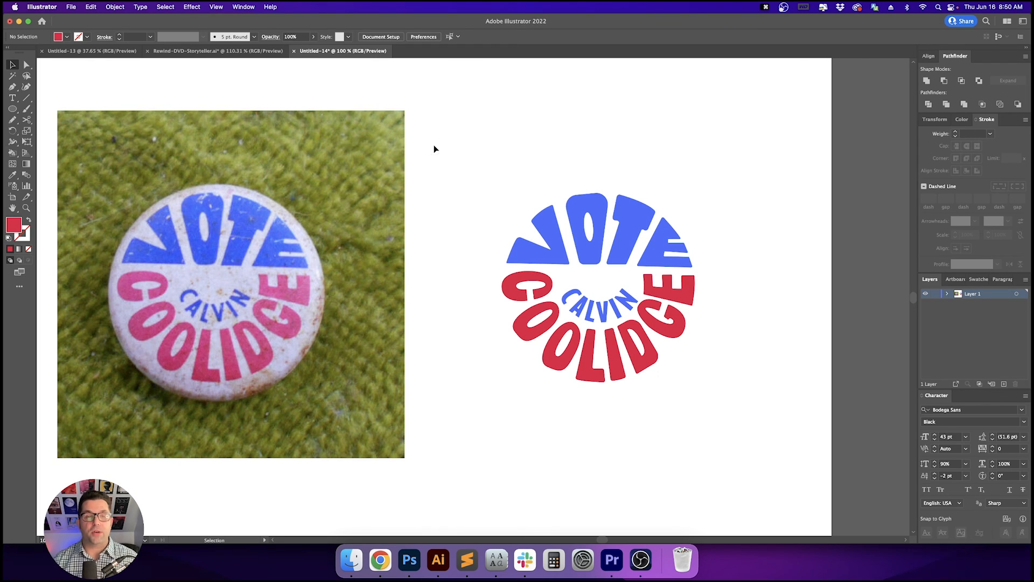
{"action": "left_click_drag", "start_coordinate": [507, 172], "coordinate": [640, 311]}
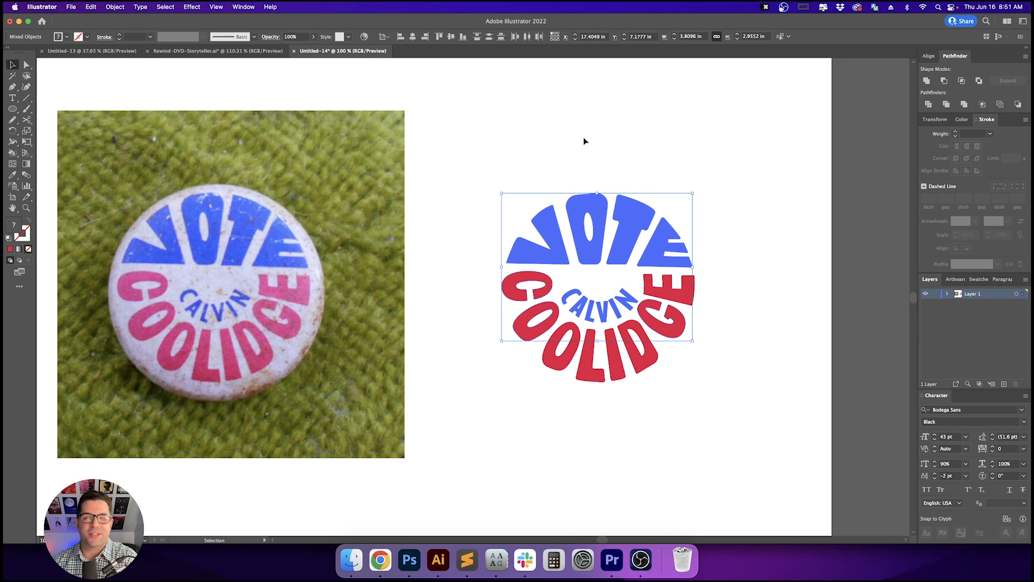
{"action": "left_click", "coordinate": [584, 141]}
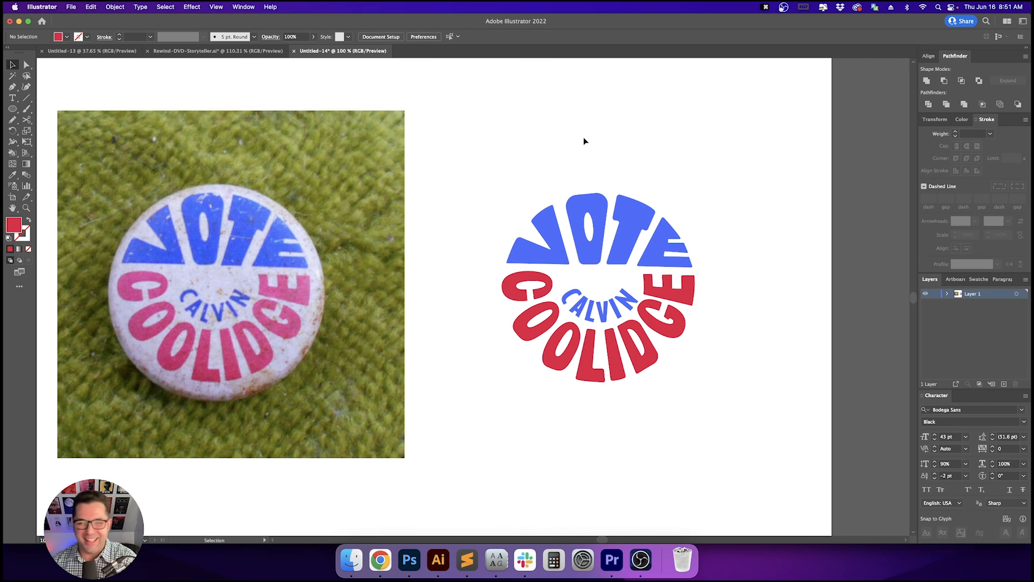
{"action": "left_click_drag", "start_coordinate": [488, 156], "coordinate": [770, 416]}
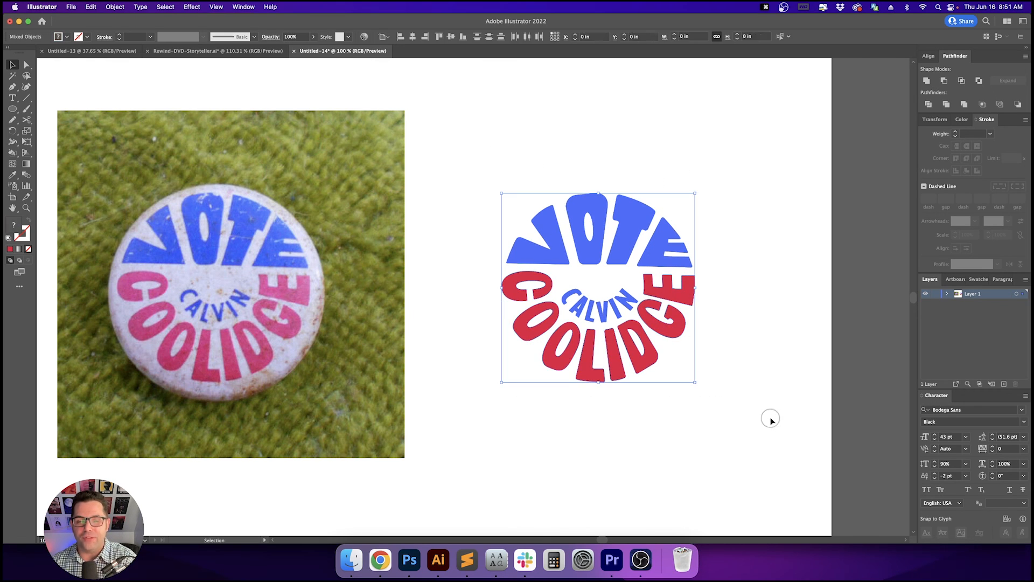
{"action": "left_click", "coordinate": [770, 415]}
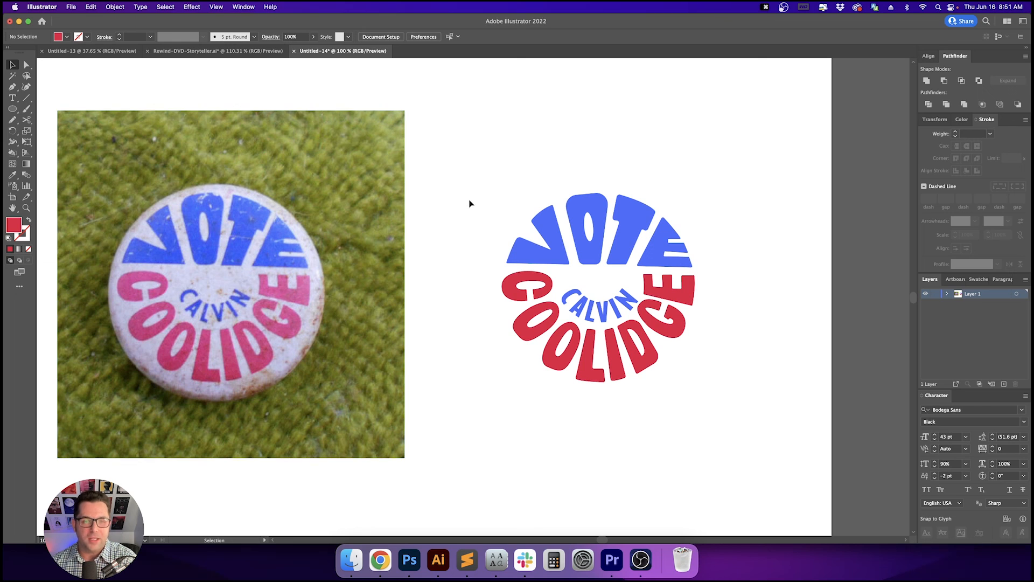